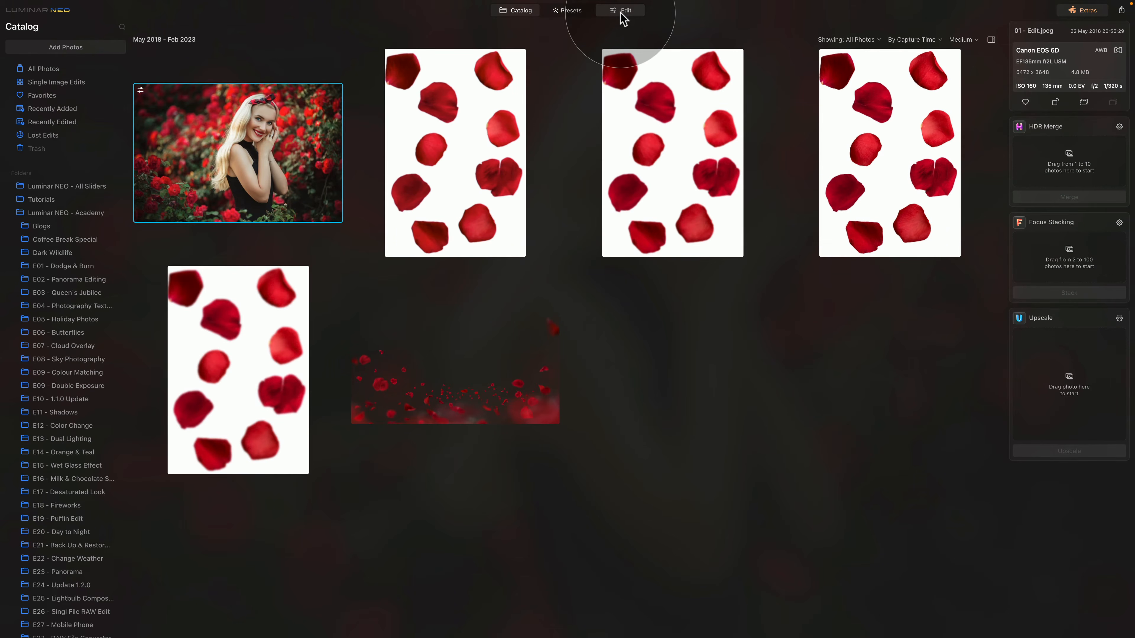
Open the rose garden portrait for editing and start loading an image for a new layer
{"action": "key", "text": "e"}
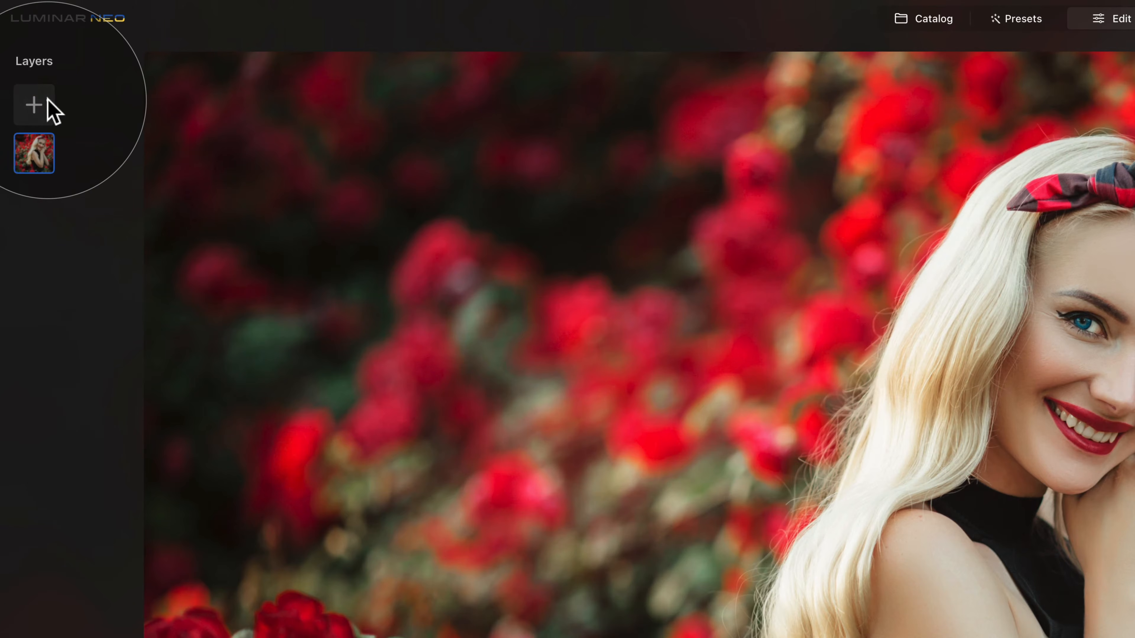
{"action": "left_click", "coordinate": [49, 101]}
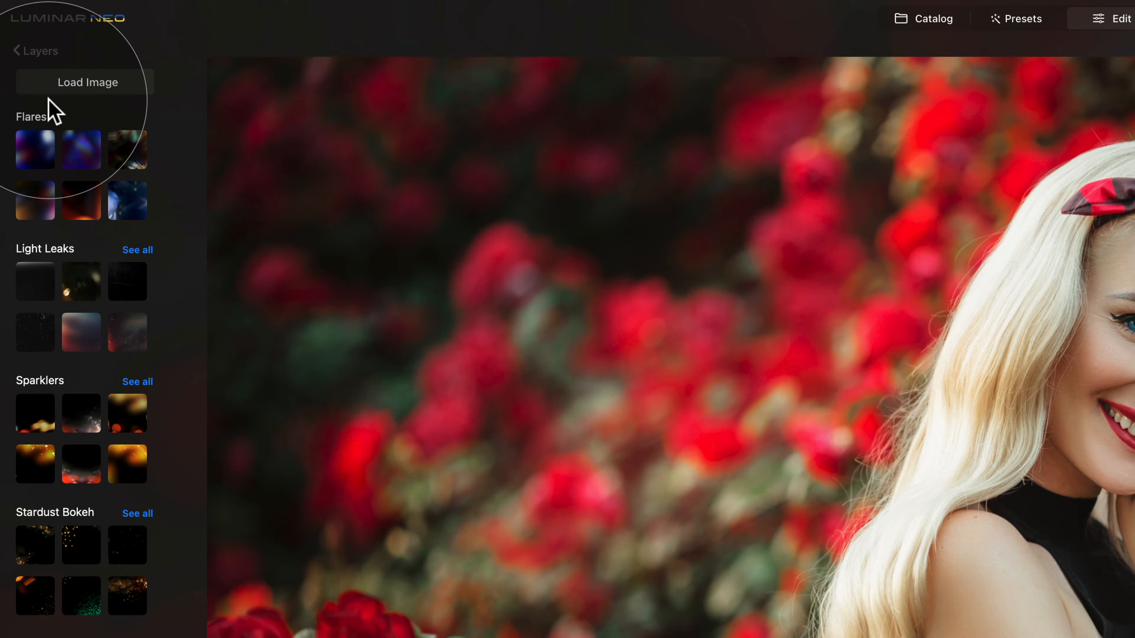
{"action": "left_click", "coordinate": [130, 82]}
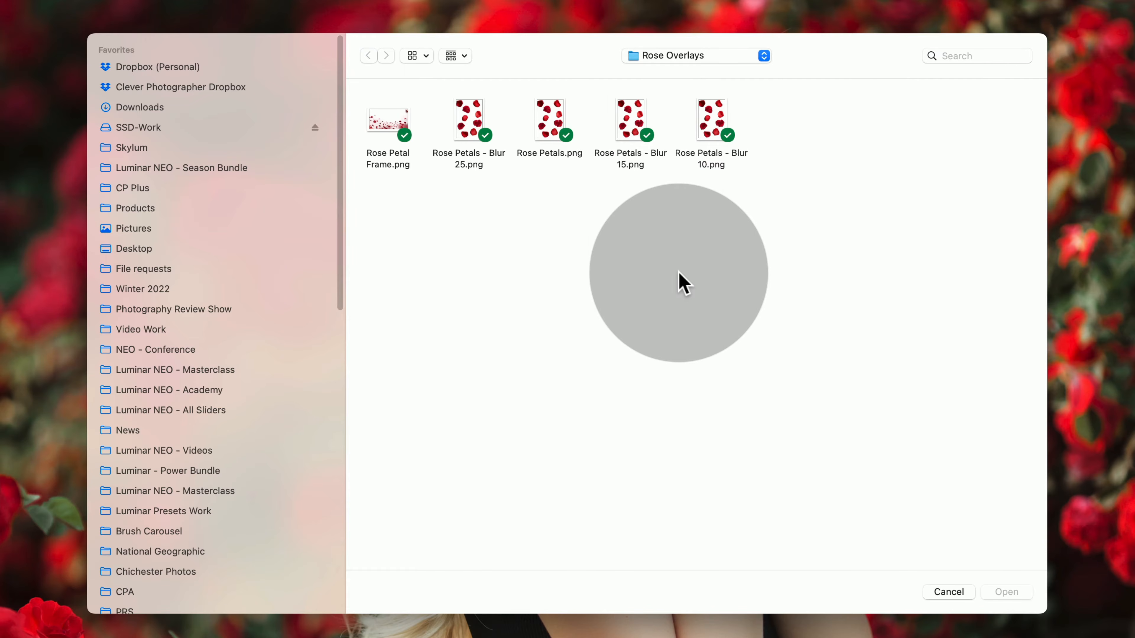
Browse through the E49 - Rose Petals folder to Rose Overlays and load Rose Petal Frame.png as a layer image
{"action": "left_click", "coordinate": [687, 56]}
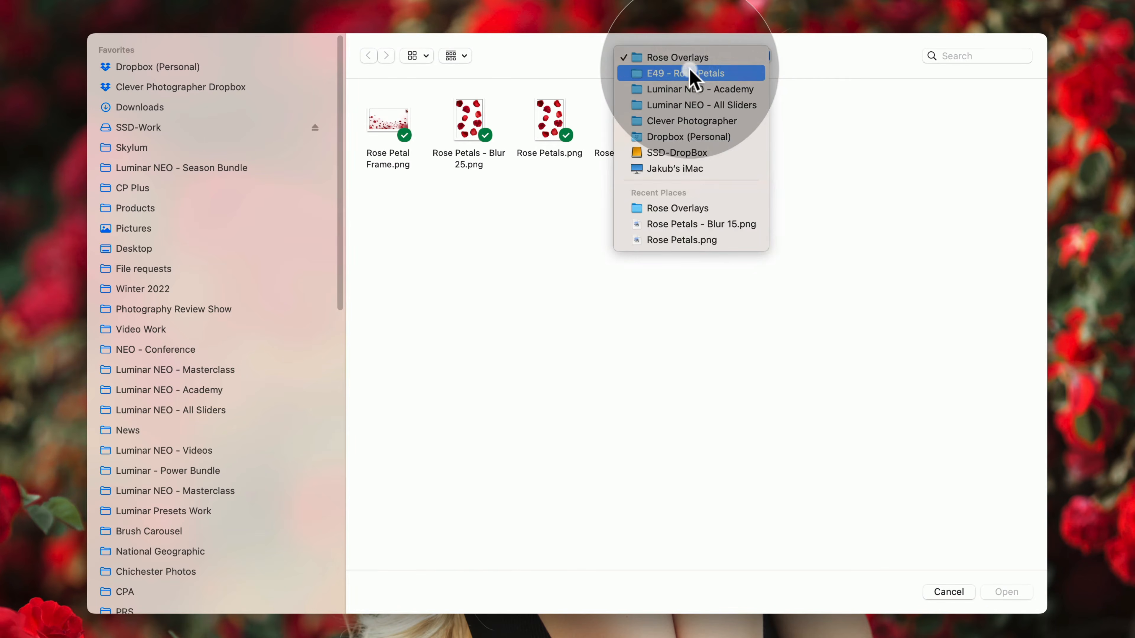
{"action": "left_click", "coordinate": [692, 74]}
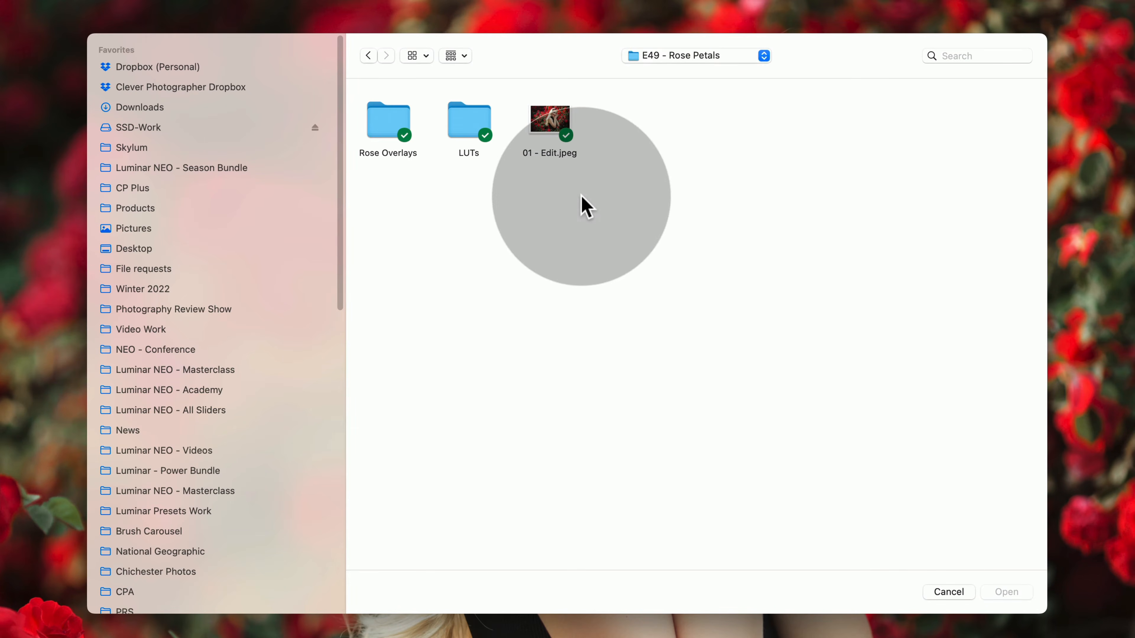
{"action": "left_click", "coordinate": [549, 121]}
{"action": "left_click", "coordinate": [464, 120]}
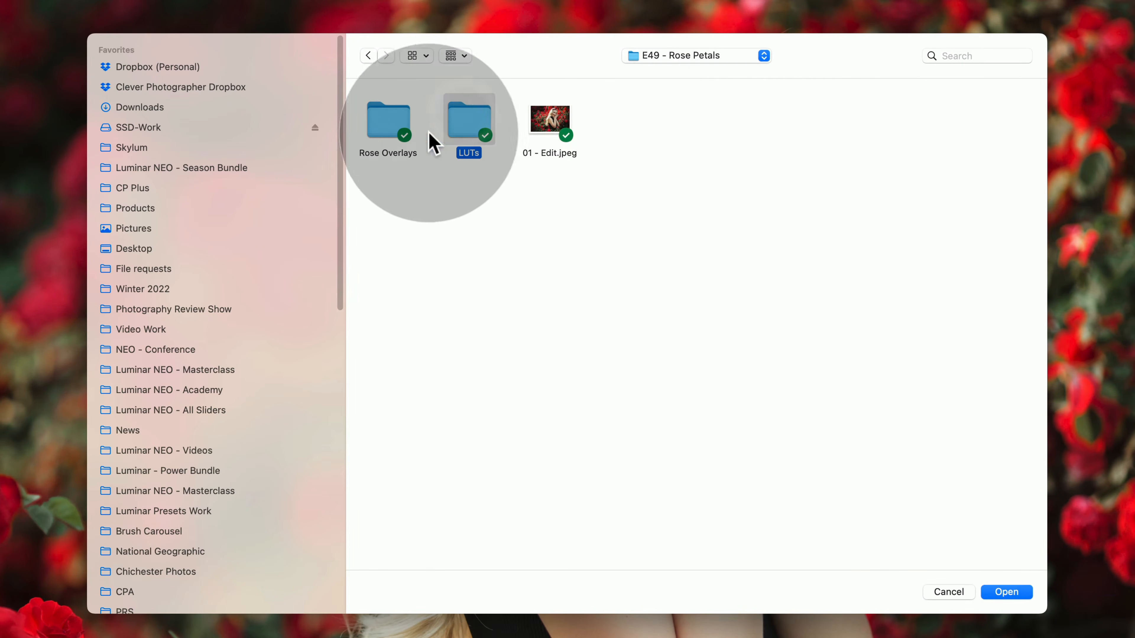
{"action": "left_click", "coordinate": [386, 117]}
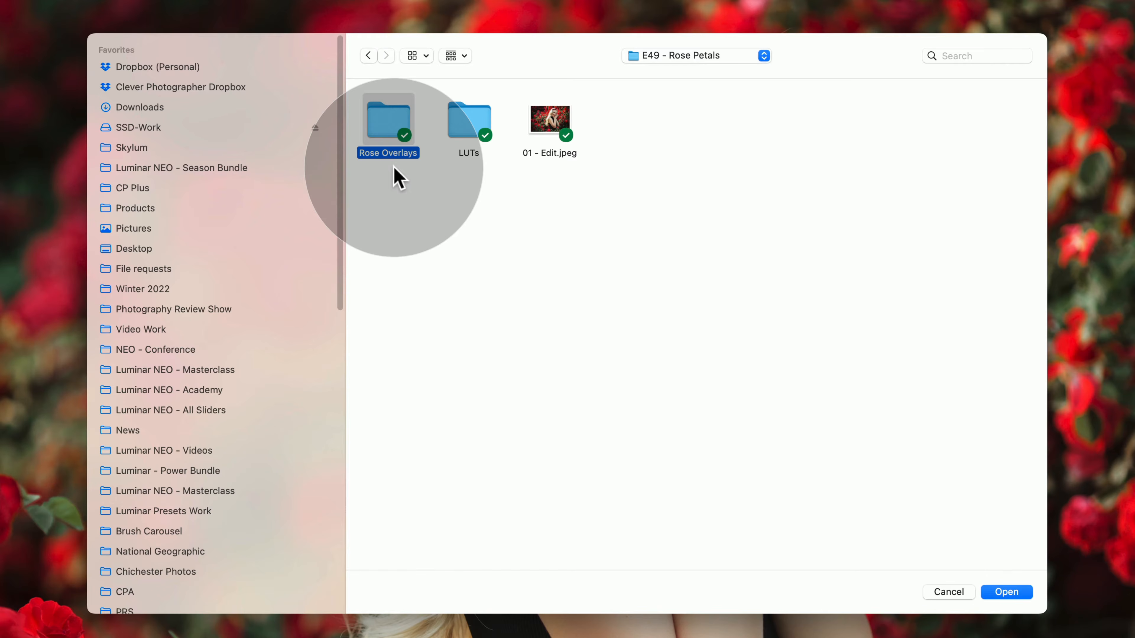
{"action": "double_click", "coordinate": [399, 125]}
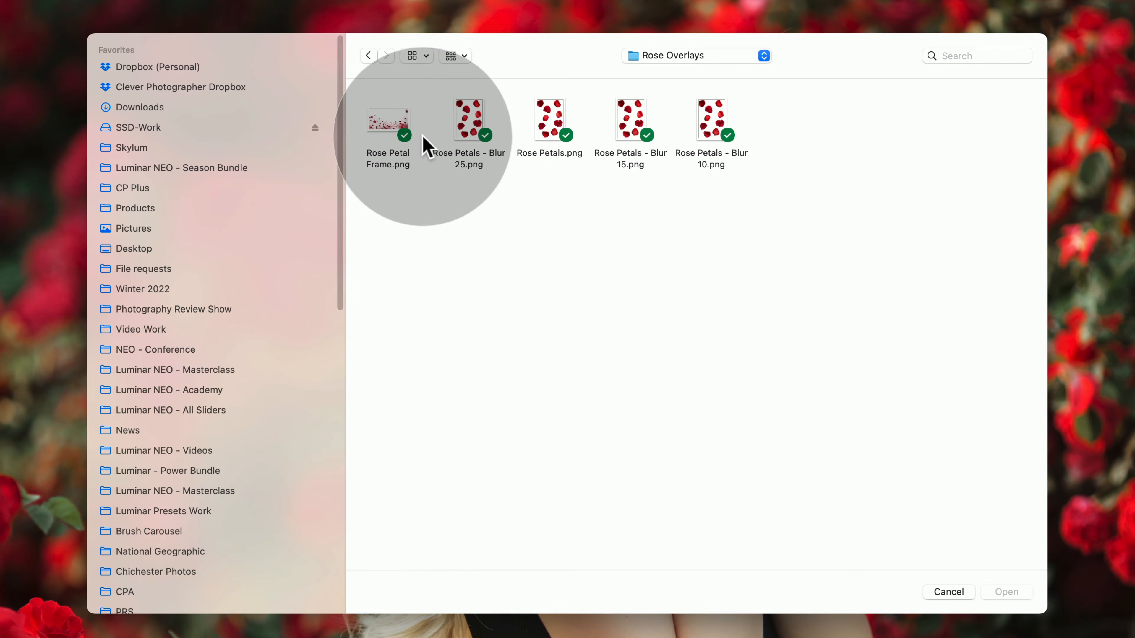
{"action": "left_click", "coordinate": [397, 127]}
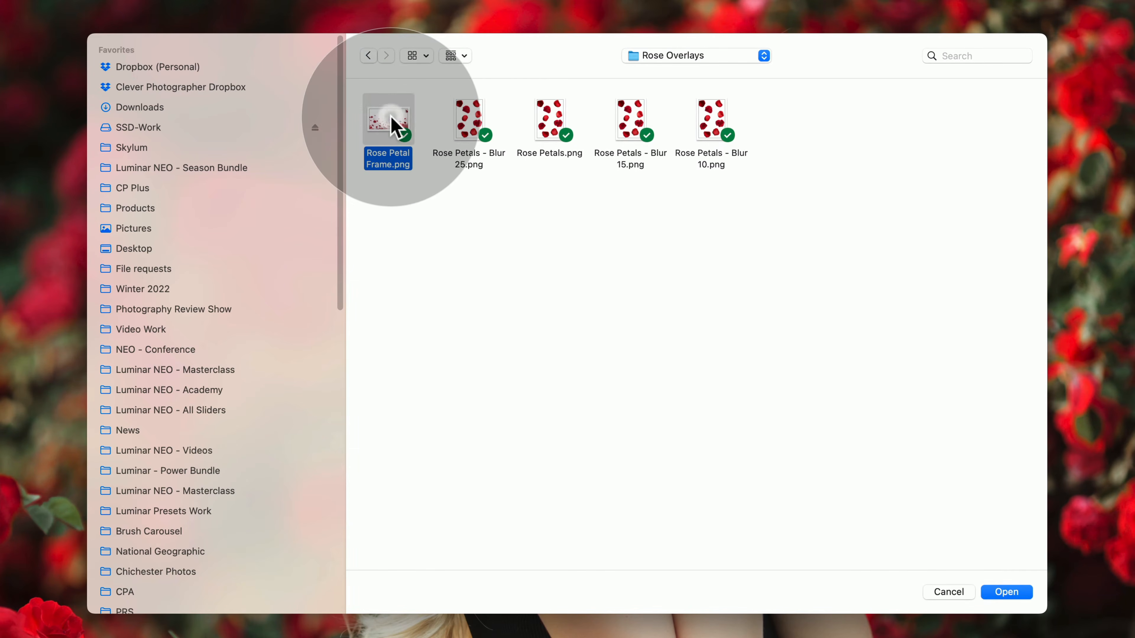
{"action": "left_click", "coordinate": [1007, 593]}
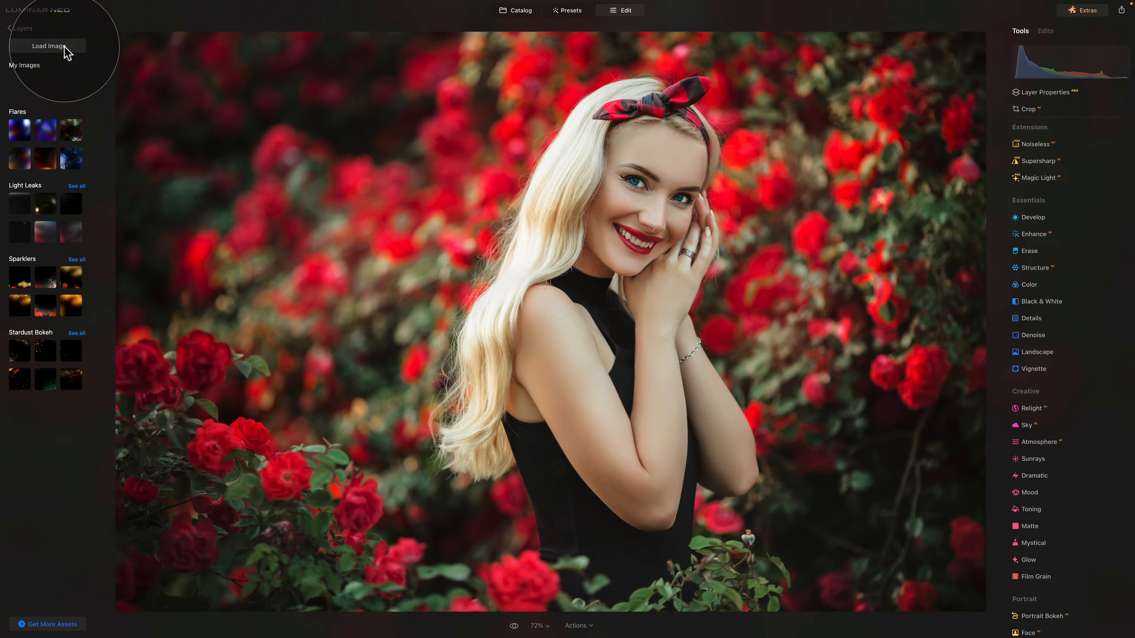
Load Rose Petals - Blur 25.png and Rose Petals.png into the layer image collection
{"action": "left_click", "coordinate": [67, 54]}
{"action": "left_click", "coordinate": [505, 124]}
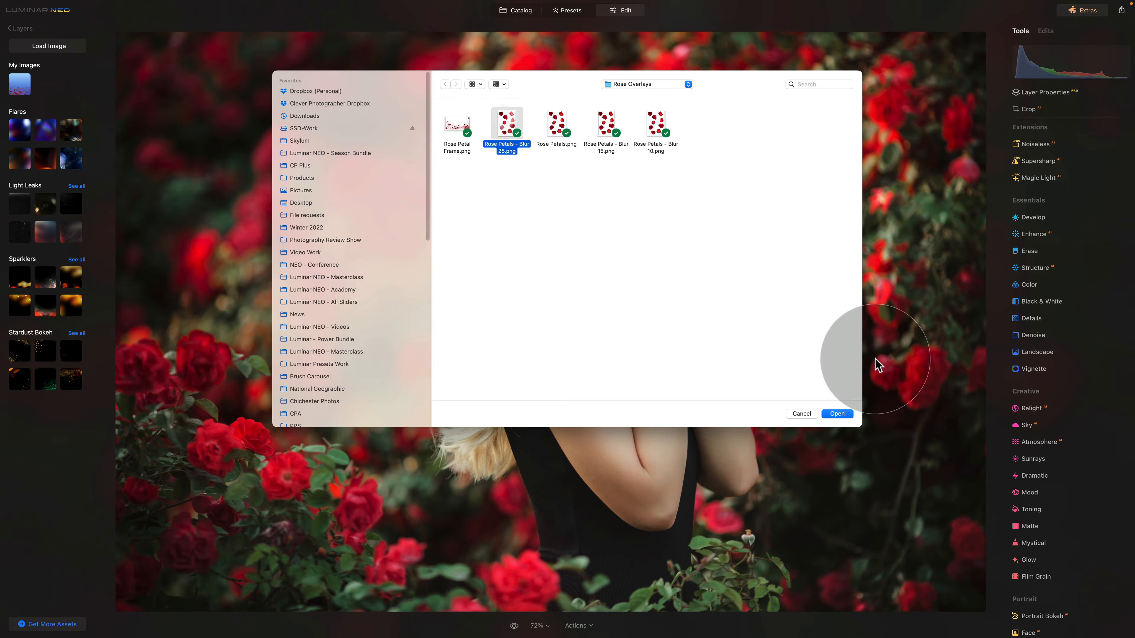
{"action": "left_click", "coordinate": [837, 413]}
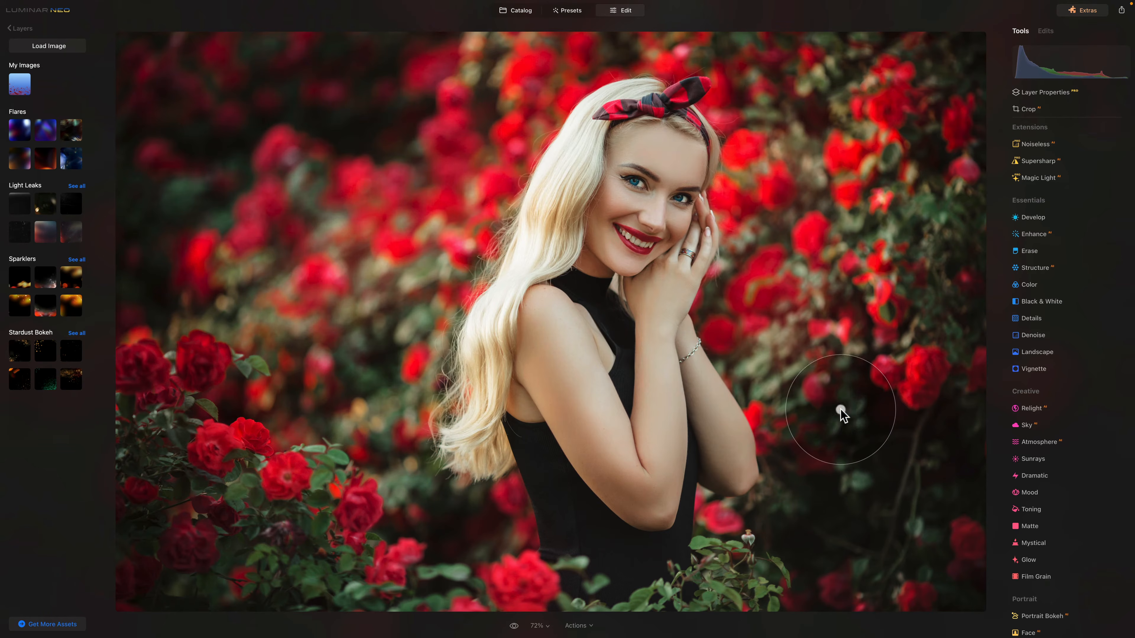
{"action": "left_click", "coordinate": [49, 46]}
{"action": "left_click", "coordinate": [556, 124]}
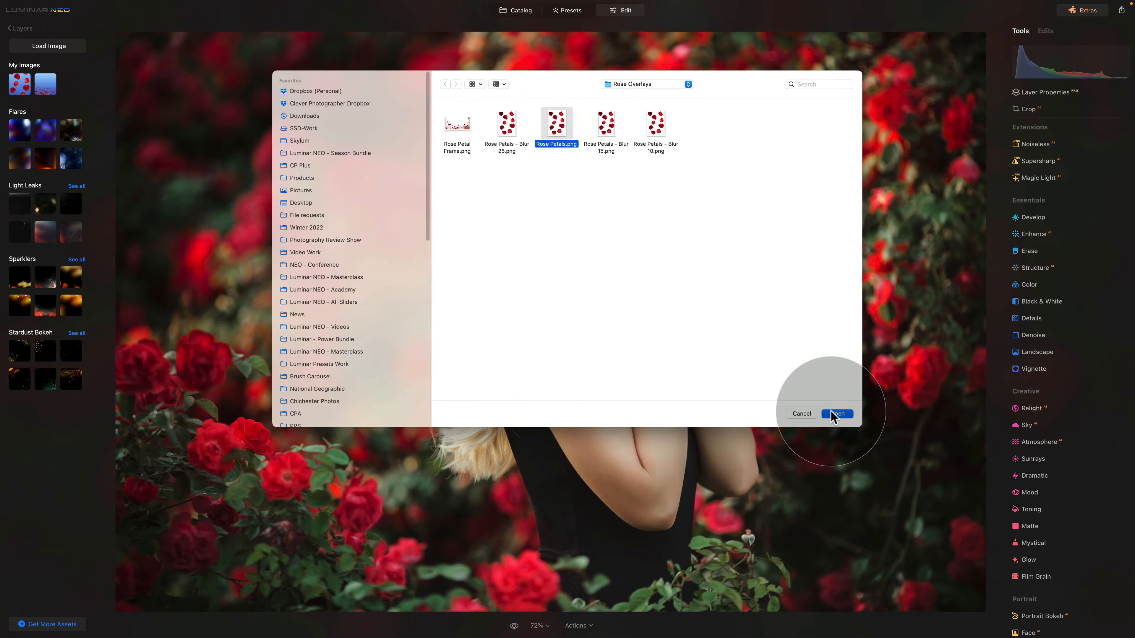
{"action": "left_click", "coordinate": [837, 414]}
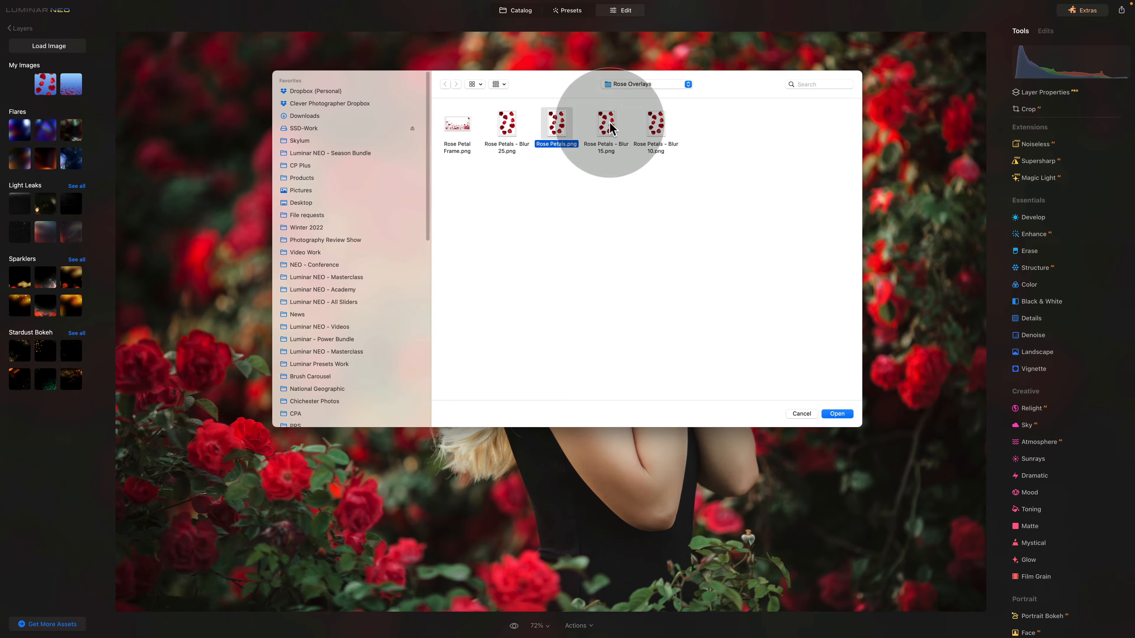
Load Rose Petals - Blur 15.png and Rose Petals - Blur 10.png into the layer image collection
{"action": "left_click", "coordinate": [608, 125]}
{"action": "left_click", "coordinate": [837, 413]}
{"action": "left_click", "coordinate": [49, 46]}
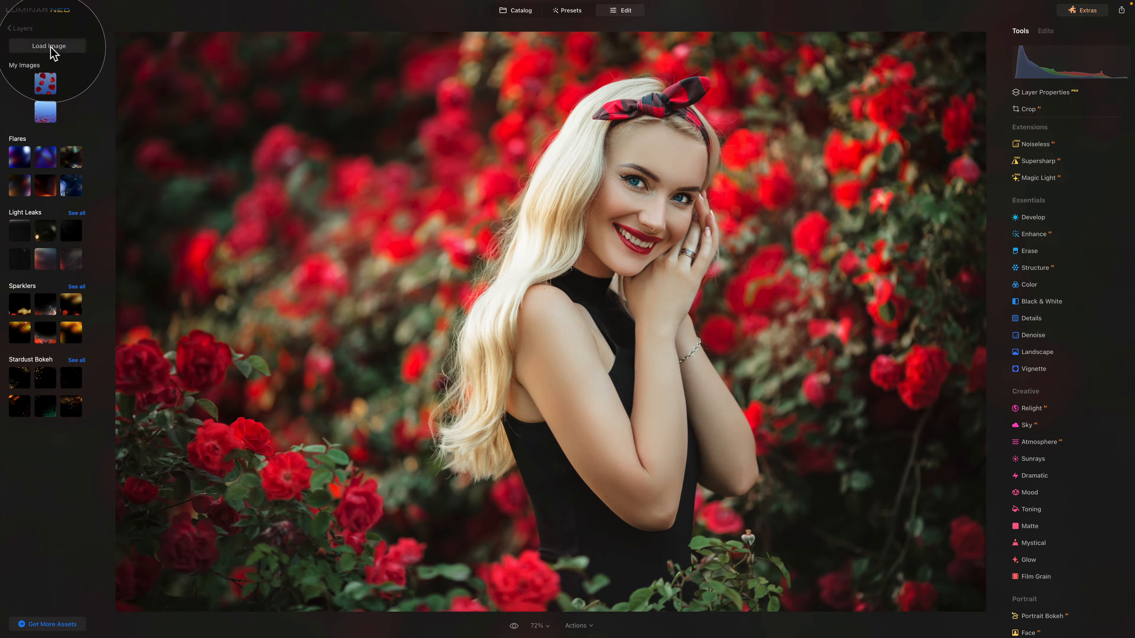
{"action": "left_click", "coordinate": [655, 125]}
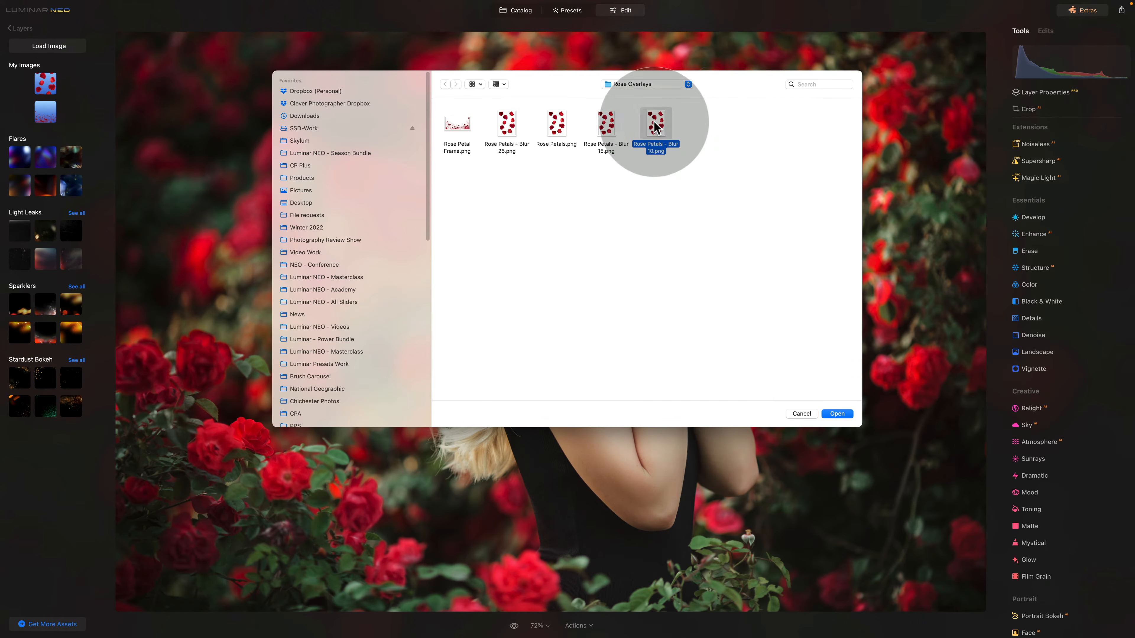
{"action": "left_click", "coordinate": [837, 414]}
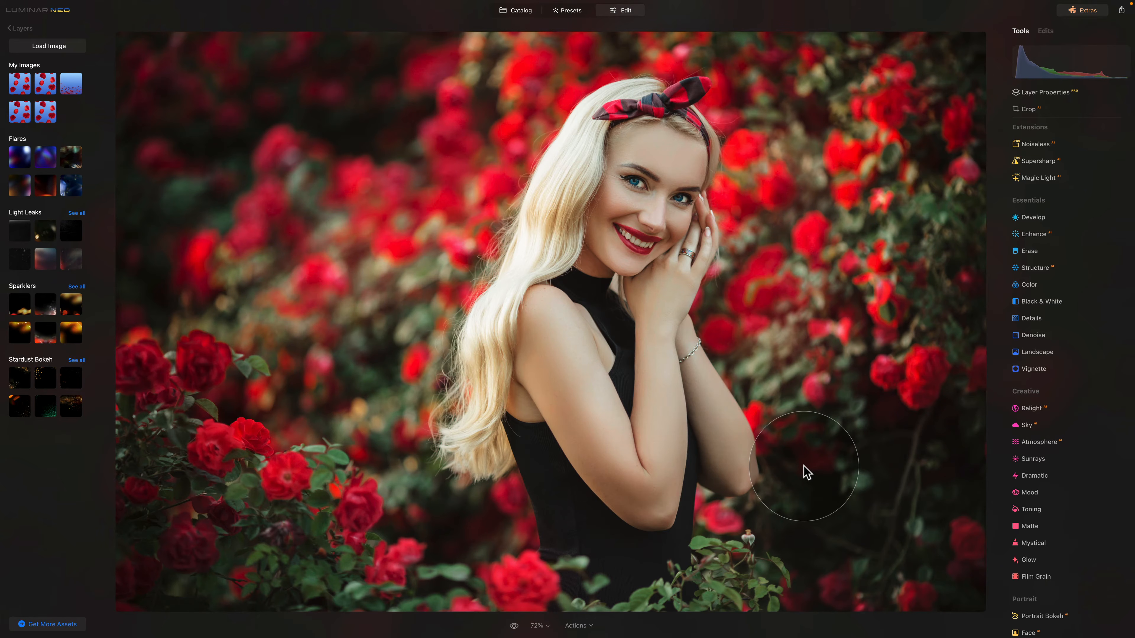
Add Rose Petal Frame.png as a layer and move it down to align with the photo's lower edge
{"action": "left_click", "coordinate": [70, 77]}
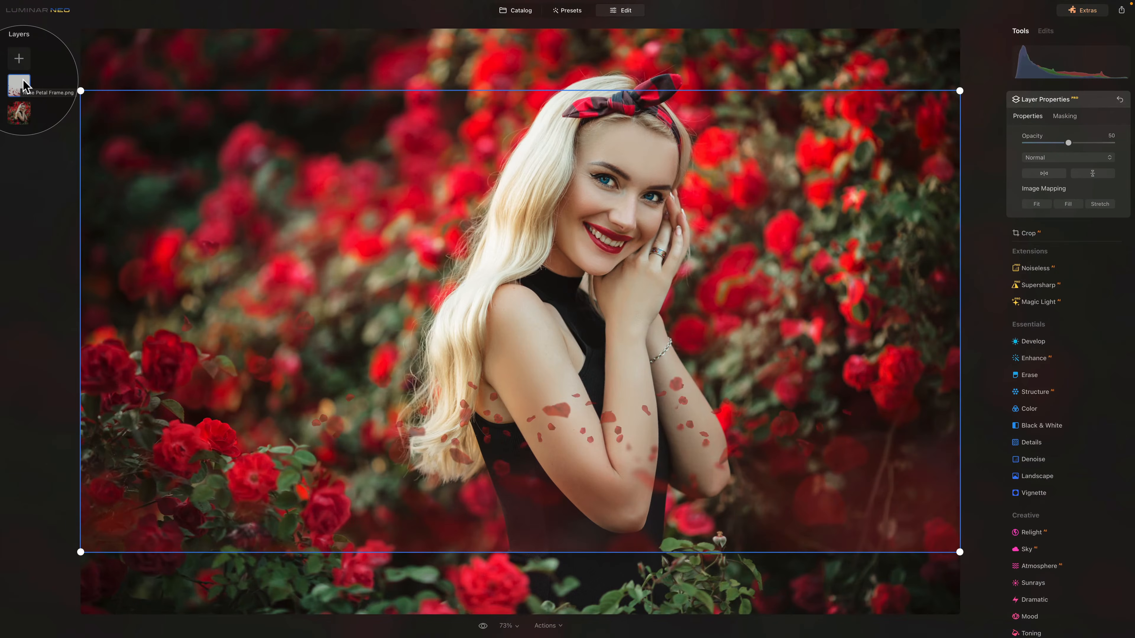
{"action": "left_click", "coordinate": [435, 149]}
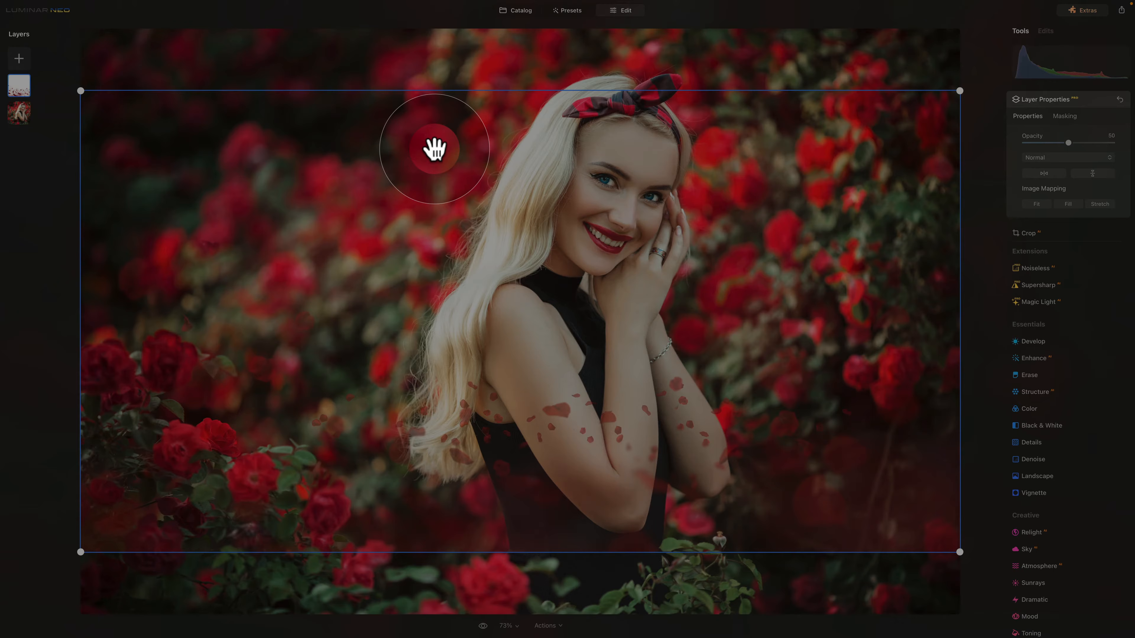
{"action": "left_click_drag", "start_coordinate": [434, 149], "coordinate": [438, 235]}
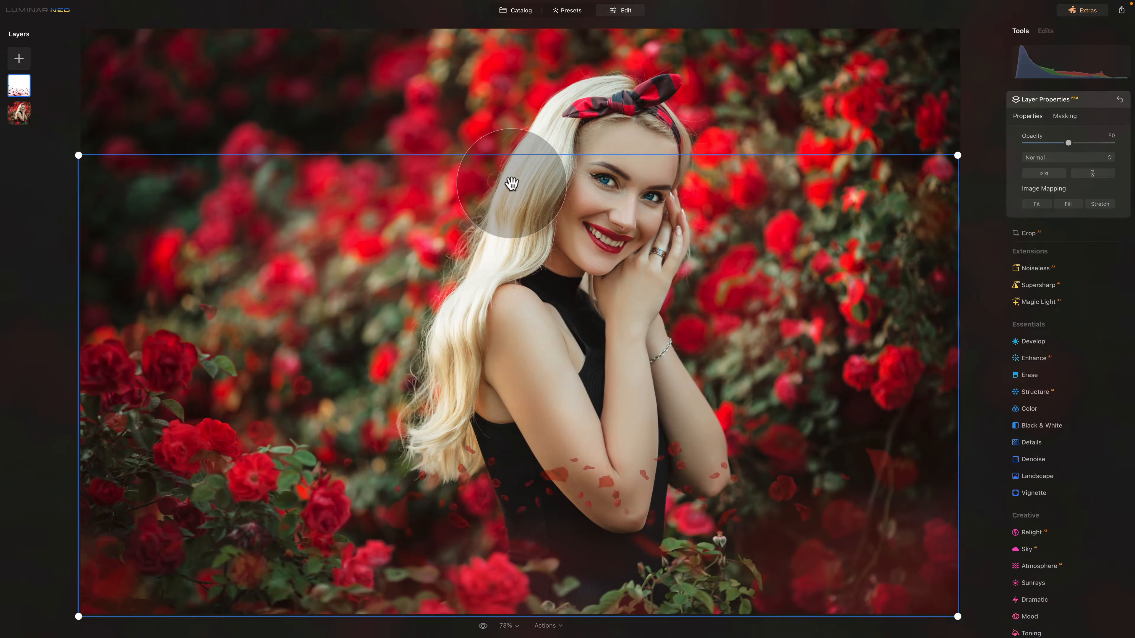
{"action": "left_click_drag", "start_coordinate": [512, 184], "coordinate": [512, 184]}
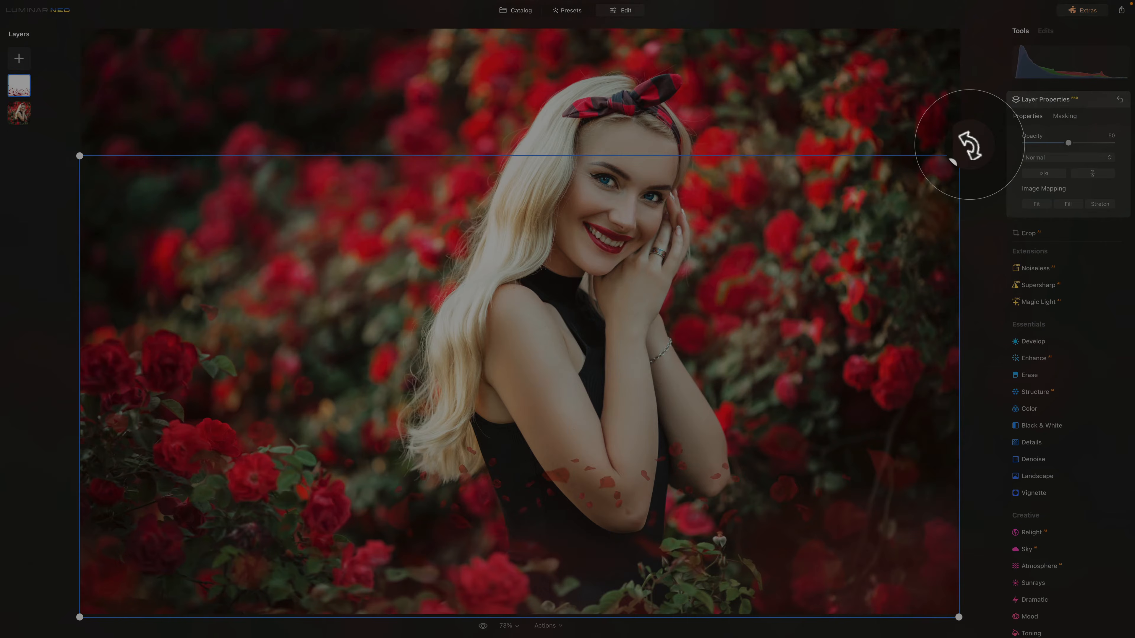
Slightly rotate and enlarge the petal frame layer to cover the photo's width, and set its opacity to 100
{"action": "mouse_move", "coordinate": [972, 147]}
{"action": "left_mouse_down"}
{"action": "mouse_move", "coordinate": [957, 122]}
{"action": "mouse_move", "coordinate": [976, 145]}
{"action": "left_mouse_up"}
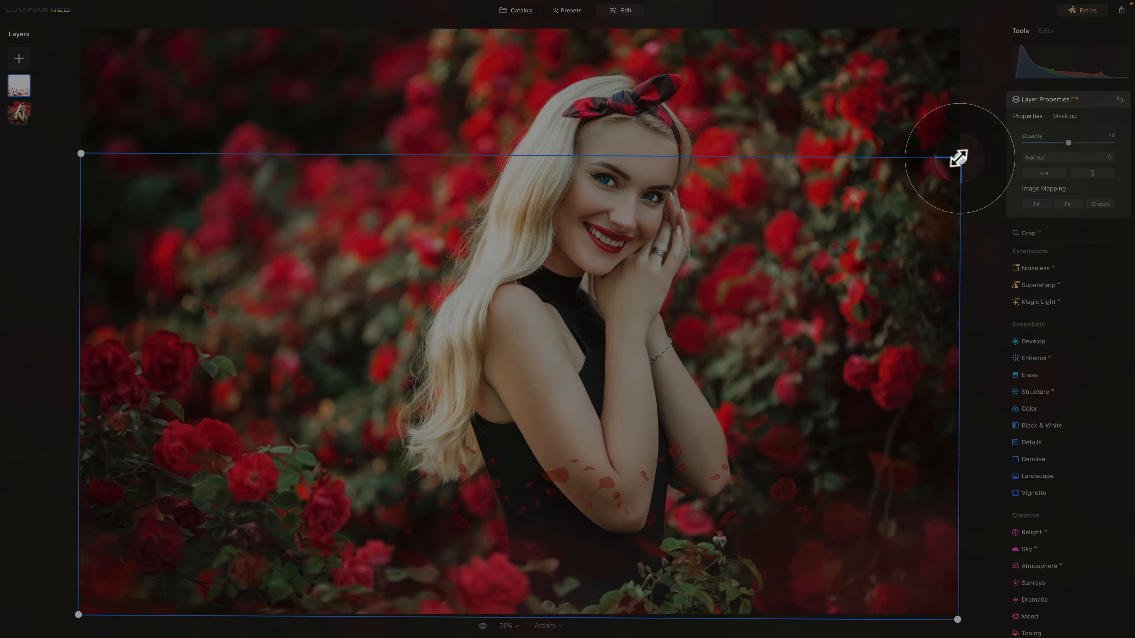
{"action": "left_click_drag", "start_coordinate": [958, 157], "coordinate": [972, 146]}
{"action": "left_click_drag", "start_coordinate": [901, 242], "coordinate": [899, 244]}
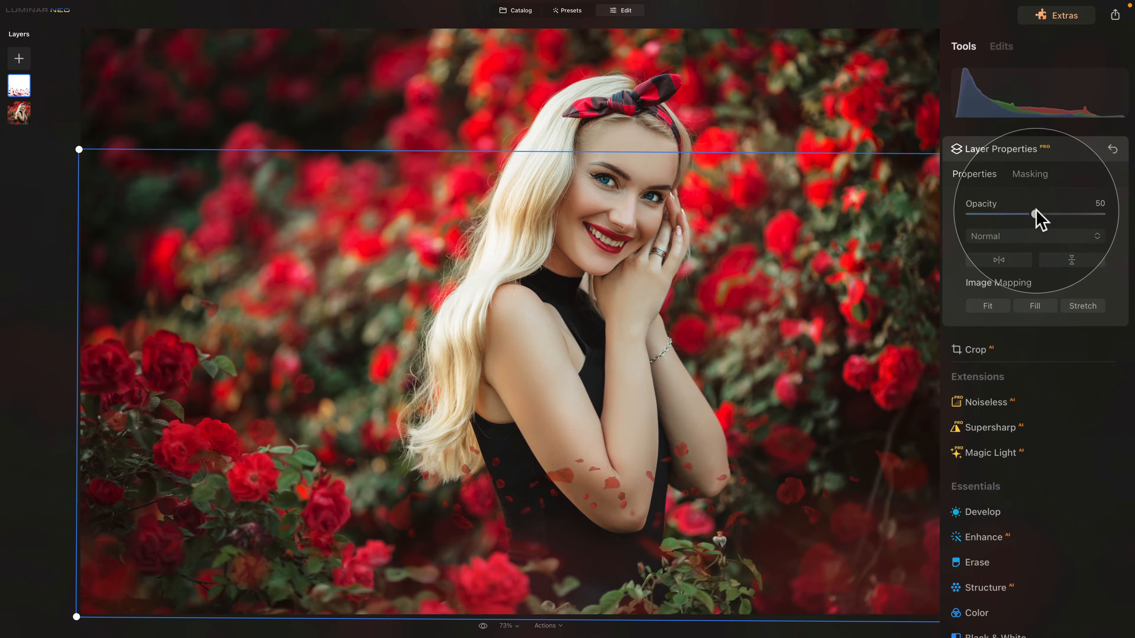
{"action": "left_click_drag", "start_coordinate": [1036, 214], "coordinate": [1103, 213]}
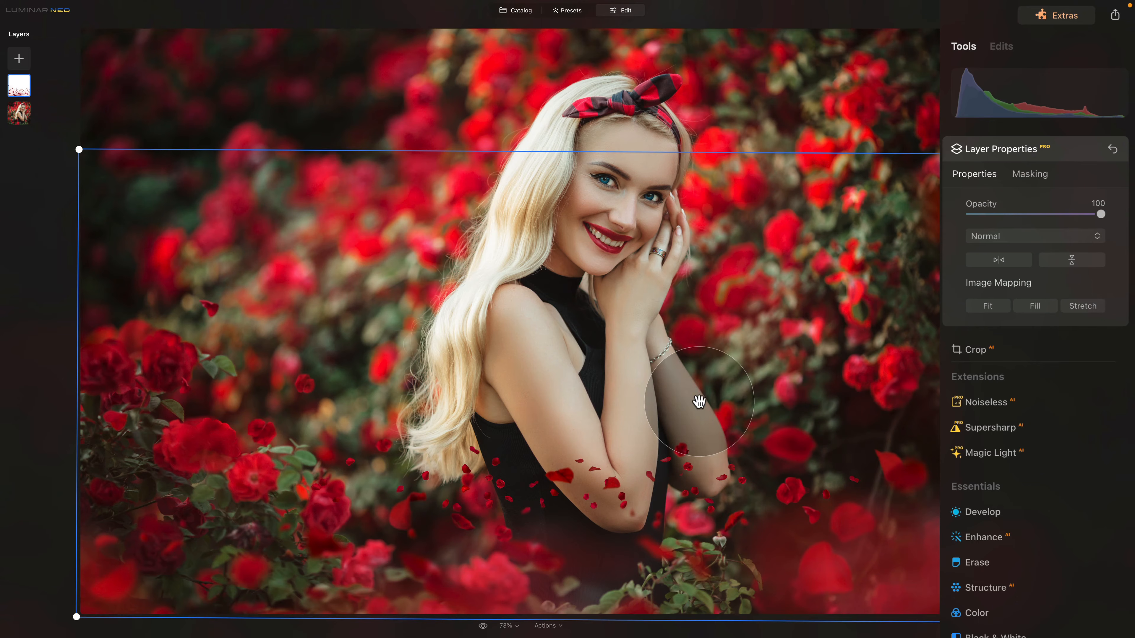
Choose the masking brush in Erase mode for the petal frame layer and set its size to 103
{"action": "left_click", "coordinate": [1029, 177]}
{"action": "left_click", "coordinate": [985, 203]}
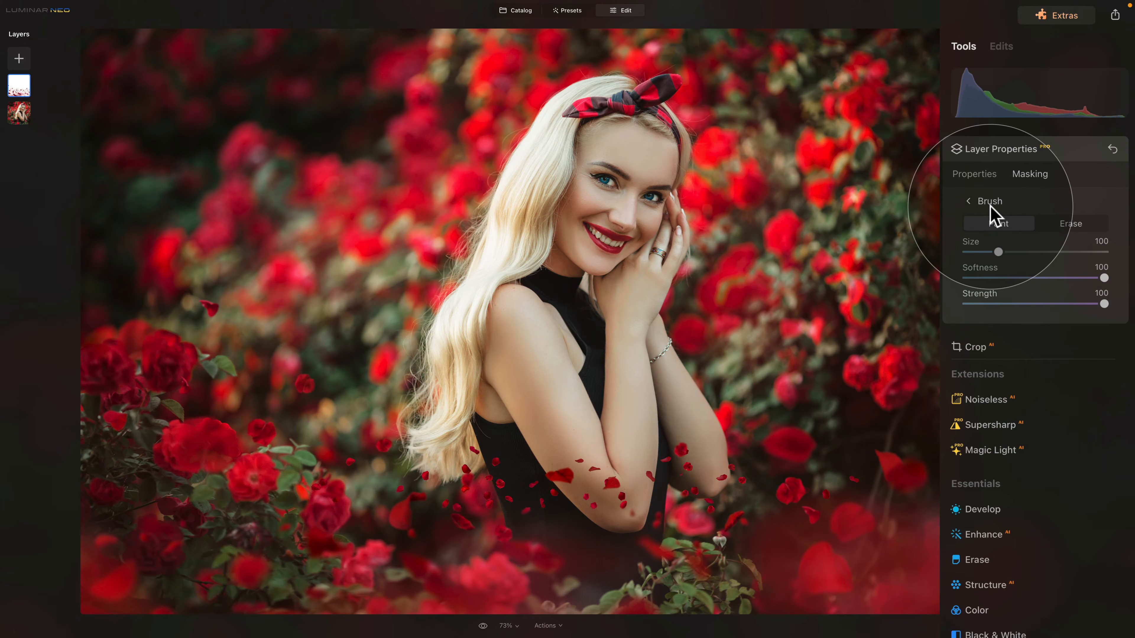
{"action": "left_click", "coordinate": [1070, 226]}
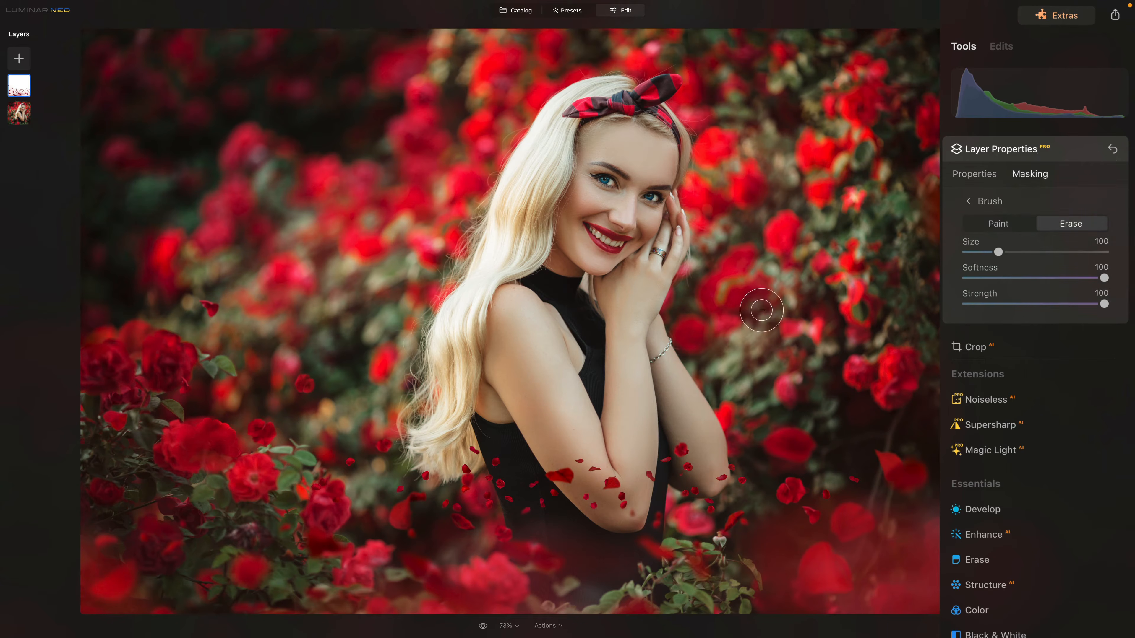
{"action": "left_click_drag", "start_coordinate": [993, 251], "coordinate": [1001, 251]}
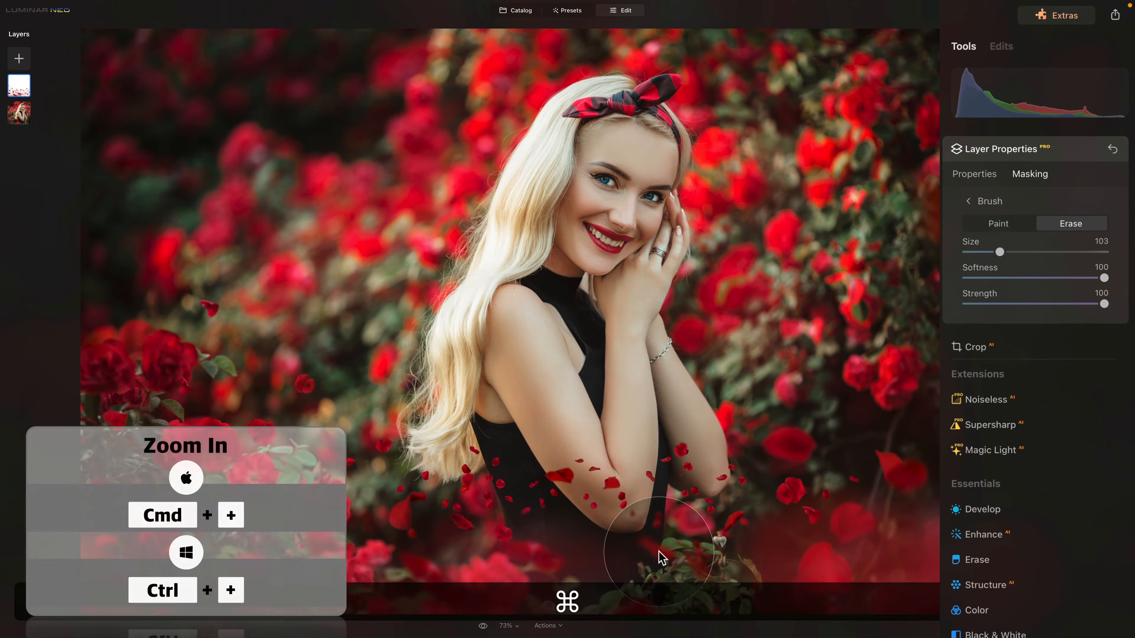
At 200% zoom, erase the petals over the woman's front upper arm and the adjoining black top with brush size 78
{"action": "key", "text": "super+equal"}
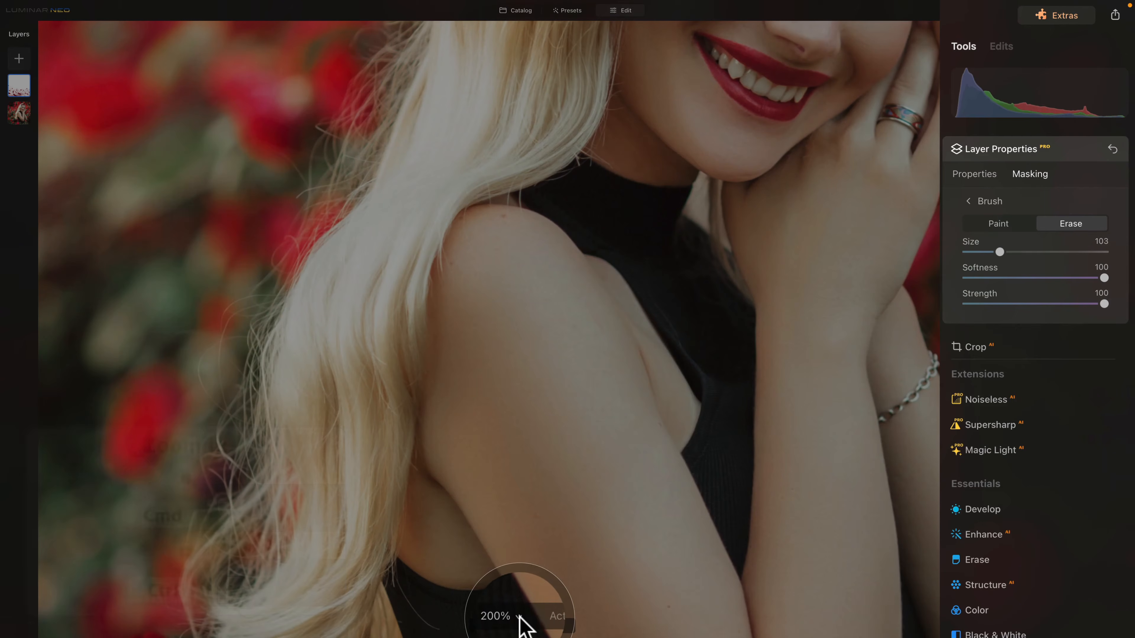
{"action": "left_click", "coordinate": [519, 624]}
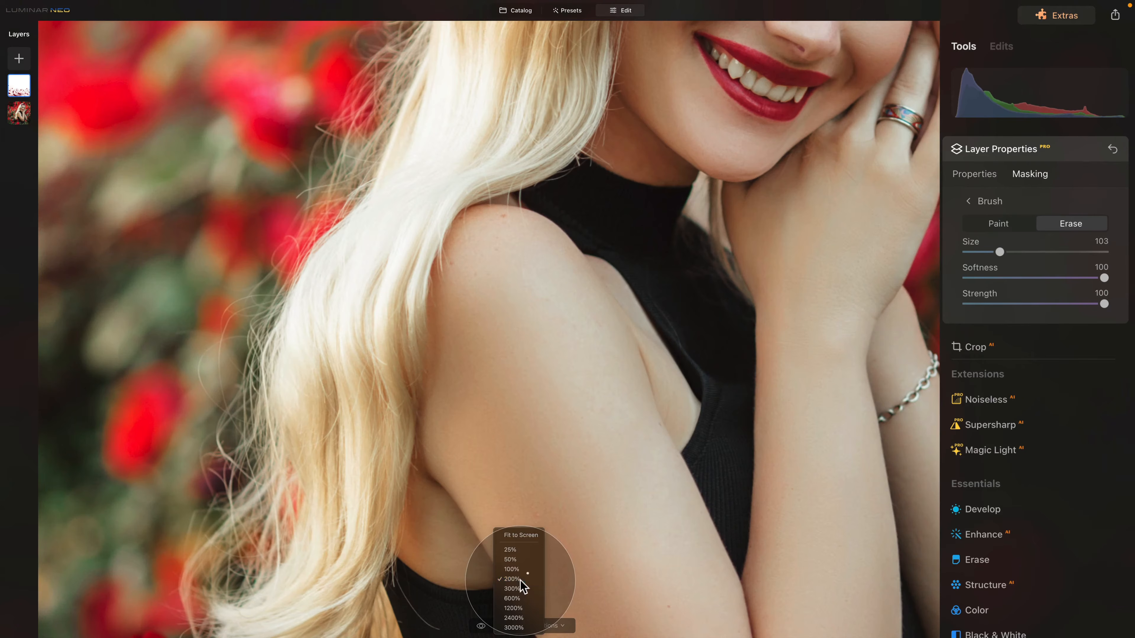
{"action": "left_click", "coordinate": [520, 580]}
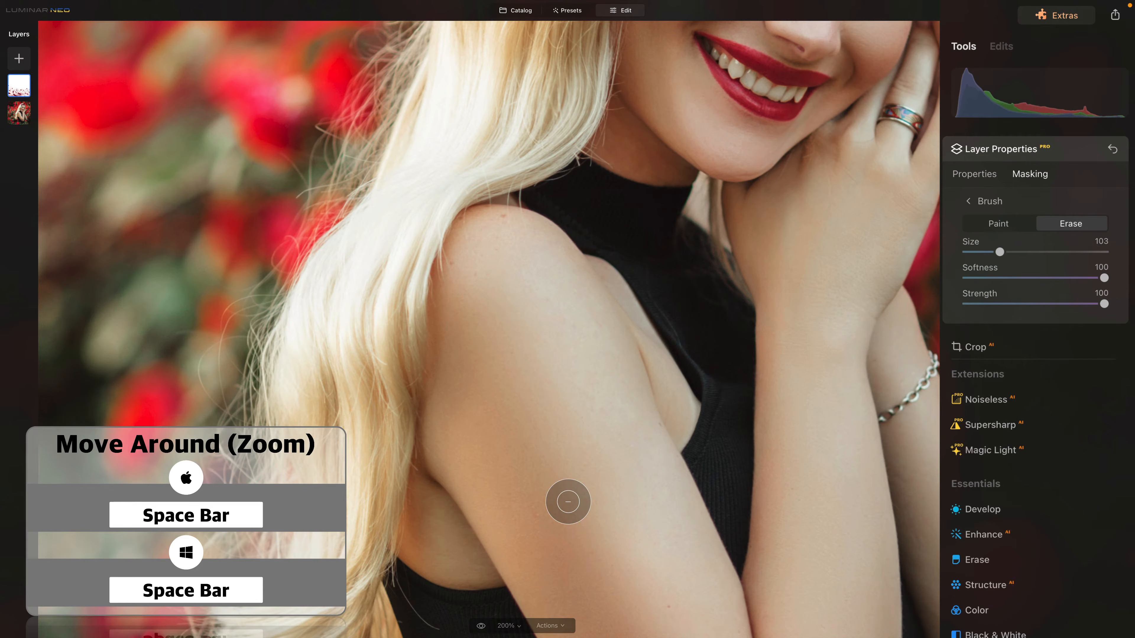
{"action": "key", "text": "space"}
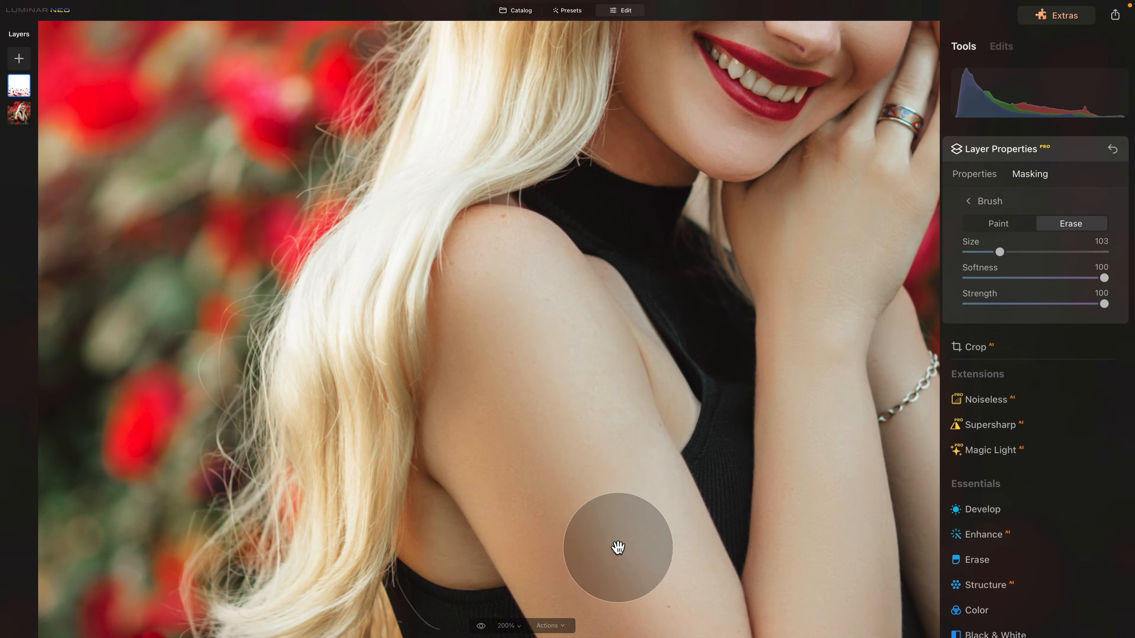
{"action": "left_click_drag", "start_coordinate": [613, 545], "coordinate": [555, 294]}
{"action": "mouse_move", "coordinate": [702, 473]}
{"action": "left_mouse_down"}
{"action": "mouse_move", "coordinate": [613, 378]}
{"action": "mouse_move", "coordinate": [576, 377]}
{"action": "left_mouse_up"}
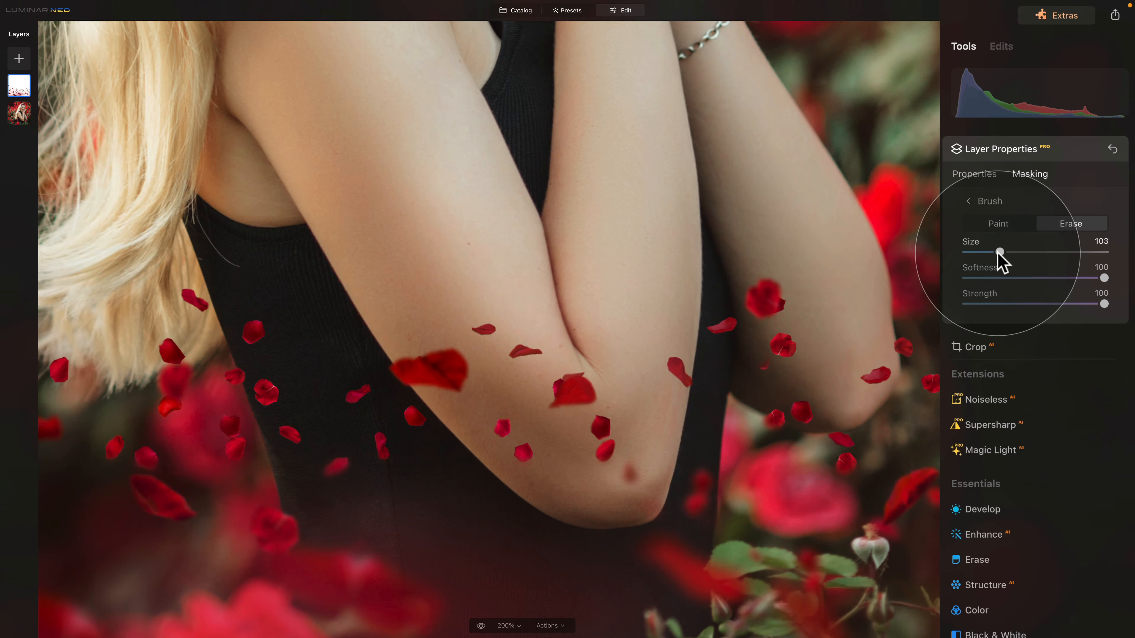
{"action": "key", "text": "bracketleft"}
{"action": "key", "text": "bracketleft"}
{"action": "key", "text": "bracketleft"}
{"action": "key", "text": "bracketleft"}
{"action": "key", "text": "bracketleft"}
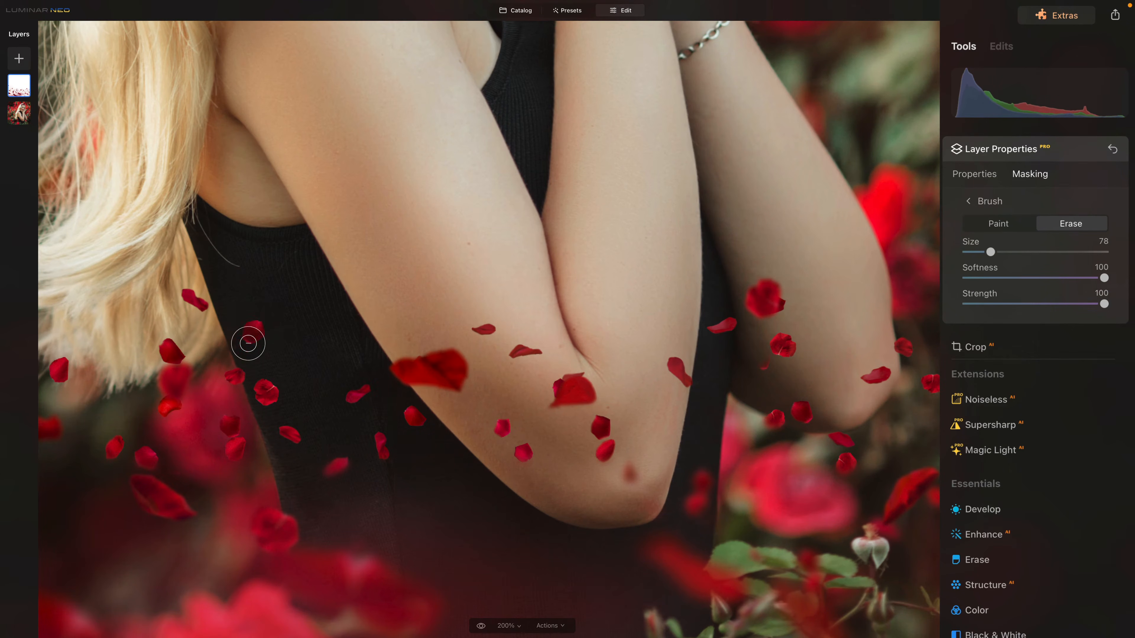
{"action": "mouse_move", "coordinate": [248, 343]}
{"action": "left_mouse_down"}
{"action": "mouse_move", "coordinate": [265, 323]}
{"action": "mouse_move", "coordinate": [424, 374]}
{"action": "mouse_move", "coordinate": [429, 330]}
{"action": "mouse_move", "coordinate": [539, 321]}
{"action": "mouse_move", "coordinate": [647, 343]}
{"action": "mouse_move", "coordinate": [578, 396]}
{"action": "mouse_move", "coordinate": [517, 401]}
{"action": "mouse_move", "coordinate": [564, 378]}
{"action": "left_mouse_up"}
{"action": "mouse_move", "coordinate": [402, 400]}
{"action": "left_mouse_down"}
{"action": "mouse_move", "coordinate": [471, 436]}
{"action": "mouse_move", "coordinate": [304, 401]}
{"action": "mouse_move", "coordinate": [349, 444]}
{"action": "mouse_move", "coordinate": [330, 448]}
{"action": "left_mouse_up"}
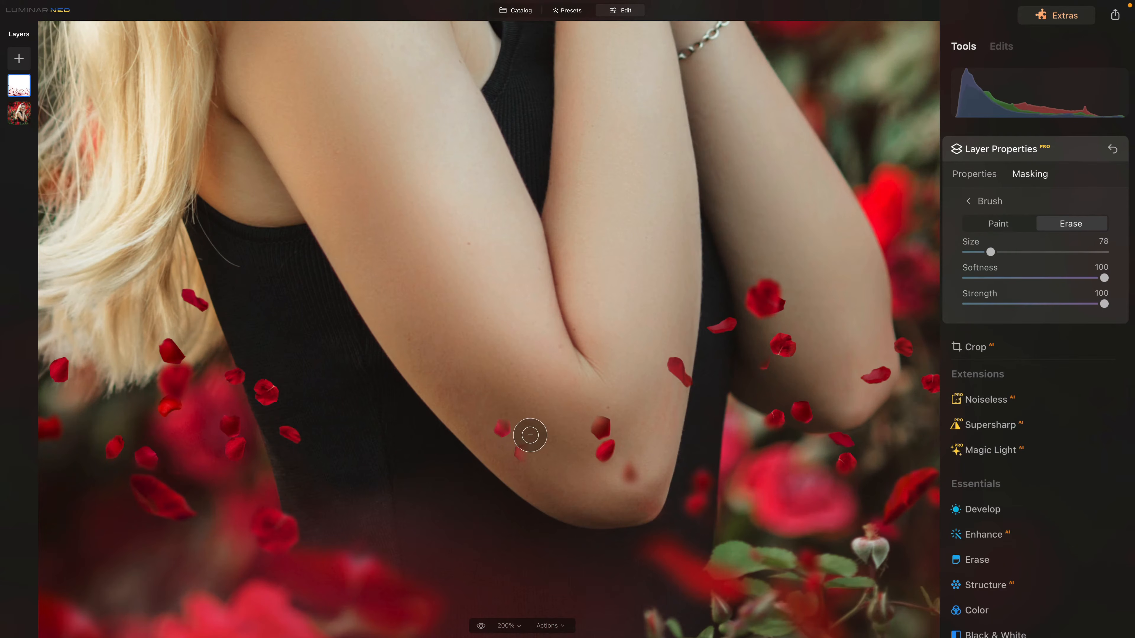
With a larger eraser brush, remove the petals covering the woman's front elbow and her back arm
{"action": "key", "text": "bracketright"}
{"action": "key", "text": "bracketright"}
{"action": "key", "text": "bracketright"}
{"action": "key", "text": "bracketright"}
{"action": "mouse_move", "coordinate": [515, 446]}
{"action": "left_mouse_down"}
{"action": "mouse_move", "coordinate": [504, 439]}
{"action": "mouse_move", "coordinate": [606, 481]}
{"action": "mouse_move", "coordinate": [678, 370]}
{"action": "mouse_move", "coordinate": [595, 411]}
{"action": "left_mouse_up"}
{"action": "mouse_move", "coordinate": [713, 319]}
{"action": "left_mouse_down"}
{"action": "mouse_move", "coordinate": [744, 306]}
{"action": "mouse_move", "coordinate": [805, 319]}
{"action": "mouse_move", "coordinate": [773, 363]}
{"action": "mouse_move", "coordinate": [823, 375]}
{"action": "mouse_move", "coordinate": [853, 357]}
{"action": "mouse_move", "coordinate": [720, 363]}
{"action": "mouse_move", "coordinate": [700, 346]}
{"action": "left_mouse_up"}
Set the eraser brush size to 54 and remove the petals overlapping the back elbow's outer edge and underside
{"action": "key", "text": "bracketleft"}
{"action": "key", "text": "bracketleft"}
{"action": "key", "text": "bracketleft"}
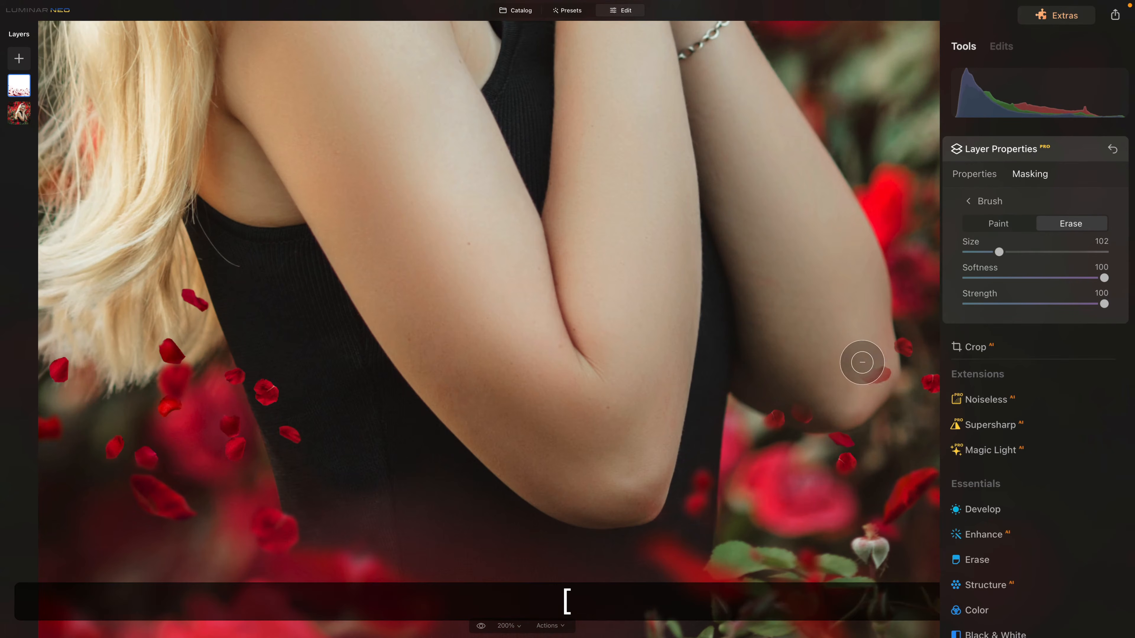
{"action": "key", "text": "bracketleft"}
{"action": "key", "text": "bracketleft"}
{"action": "key", "text": "bracketleft"}
{"action": "key", "text": "bracketleft"}
{"action": "key", "text": "bracketright"}
{"action": "key", "text": "bracketright"}
{"action": "mouse_move", "coordinate": [879, 365]}
{"action": "left_mouse_down"}
{"action": "mouse_move", "coordinate": [873, 393]}
{"action": "mouse_move", "coordinate": [875, 367]}
{"action": "mouse_move", "coordinate": [859, 378]}
{"action": "mouse_move", "coordinate": [855, 367]}
{"action": "mouse_move", "coordinate": [837, 409]}
{"action": "mouse_move", "coordinate": [808, 418]}
{"action": "mouse_move", "coordinate": [774, 401]}
{"action": "mouse_move", "coordinate": [899, 413]}
{"action": "left_mouse_up"}
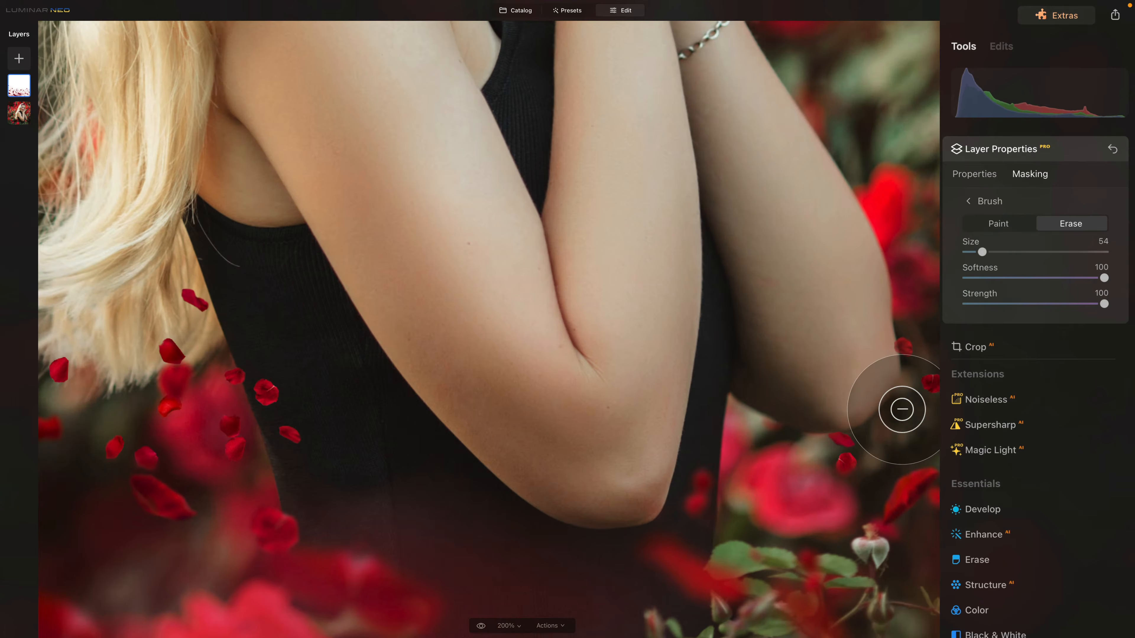
{"action": "mouse_move", "coordinate": [788, 427]}
{"action": "left_mouse_down"}
{"action": "mouse_move", "coordinate": [783, 413]}
{"action": "mouse_move", "coordinate": [806, 420]}
{"action": "mouse_move", "coordinate": [790, 452]}
{"action": "left_mouse_up"}
Erase the petals covering the black top near its outer side edge and beside the front elbow
{"action": "mouse_move", "coordinate": [266, 376]}
{"action": "left_mouse_down"}
{"action": "mouse_move", "coordinate": [281, 441]}
{"action": "mouse_move", "coordinate": [279, 406]}
{"action": "mouse_move", "coordinate": [298, 443]}
{"action": "left_mouse_up"}
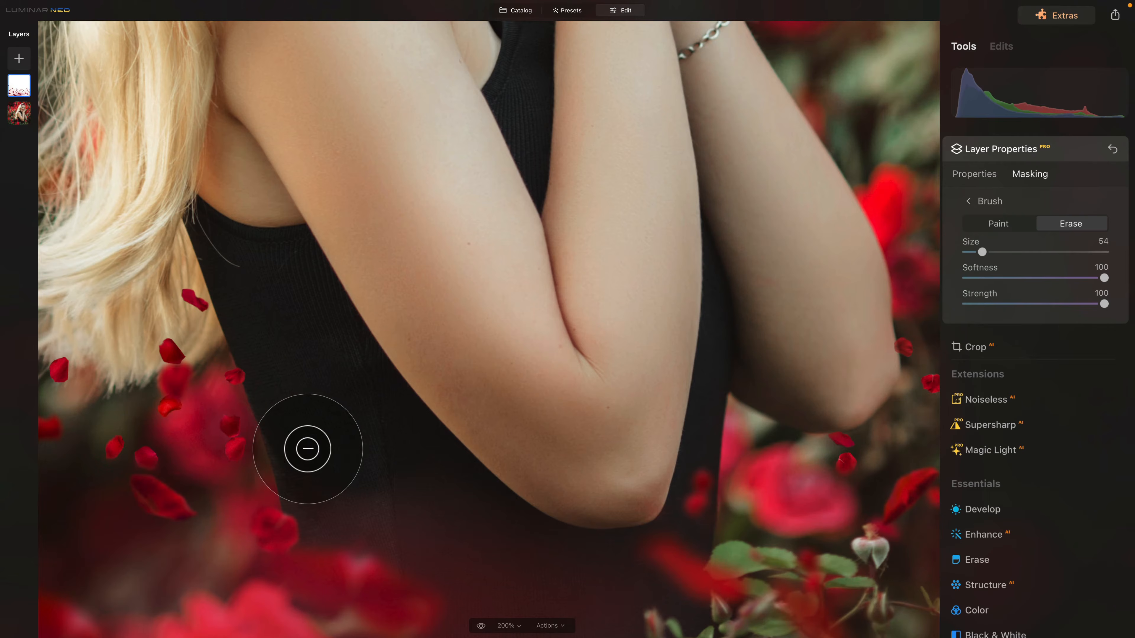
{"action": "key", "text": "space"}
{"action": "left_click_drag", "start_coordinate": [319, 374], "coordinate": [425, 348]}
{"action": "key", "text": "space"}
{"action": "left_click_drag", "start_coordinate": [592, 368], "coordinate": [468, 366]}
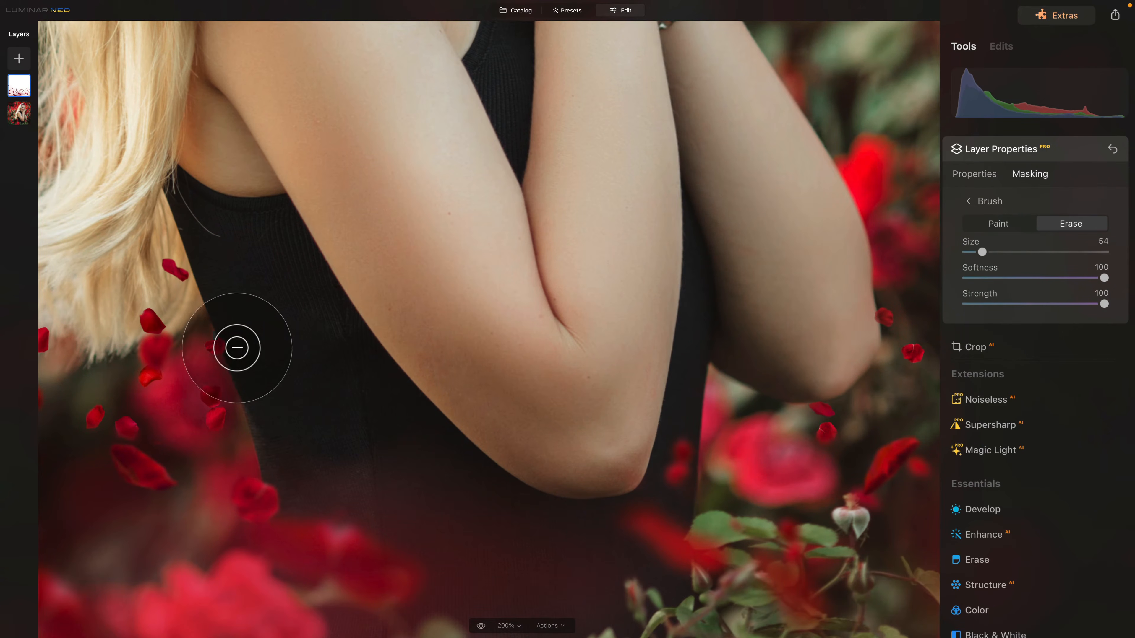
{"action": "left_click_drag", "start_coordinate": [285, 394], "coordinate": [178, 376]}
{"action": "key", "text": "space"}
{"action": "mouse_move", "coordinate": [418, 411]}
{"action": "left_mouse_down"}
{"action": "mouse_move", "coordinate": [616, 344]}
{"action": "mouse_move", "coordinate": [348, 284]}
{"action": "left_mouse_up"}
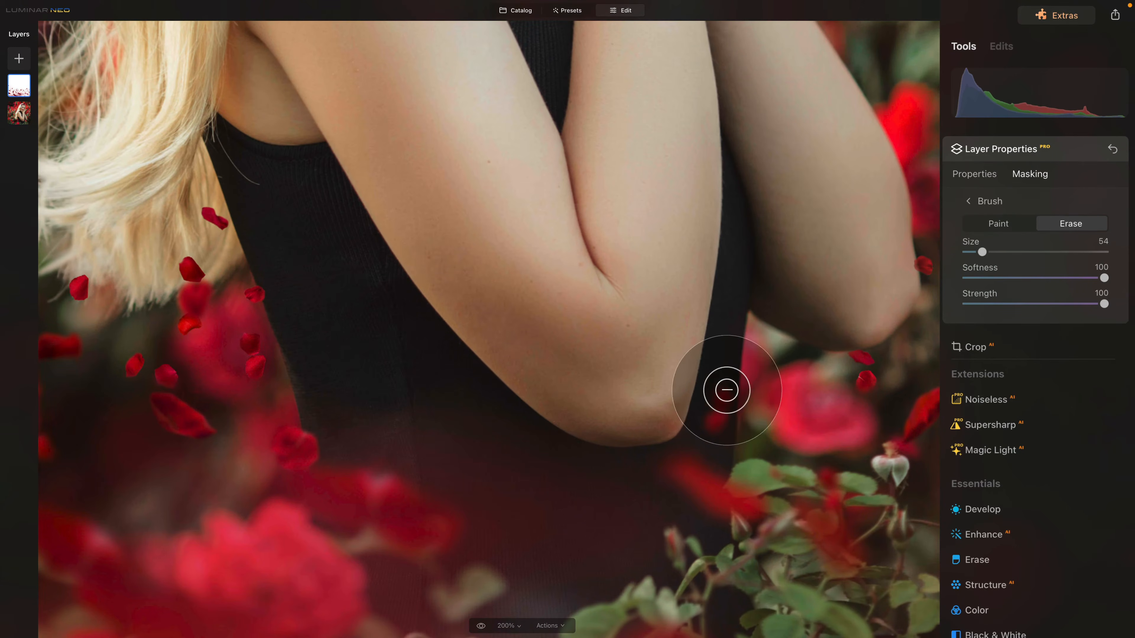
{"action": "mouse_move", "coordinate": [725, 387]}
{"action": "left_mouse_down"}
{"action": "mouse_move", "coordinate": [725, 418]}
{"action": "mouse_move", "coordinate": [677, 449]}
{"action": "left_mouse_up"}
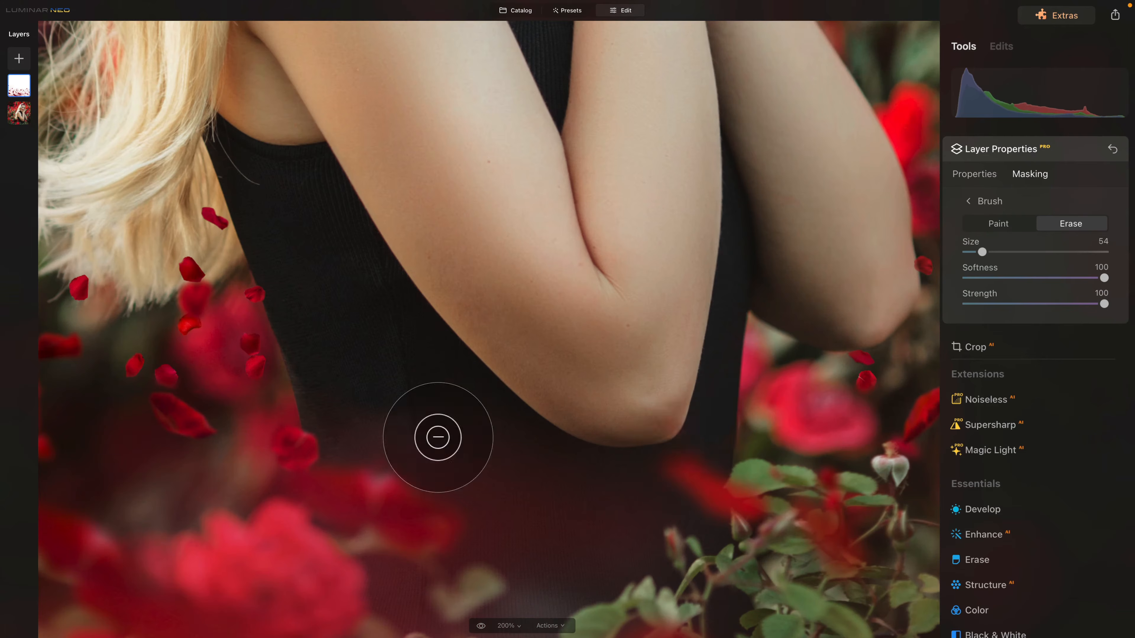
At 600% zoom, set the eraser softness to 15 and trim the petal overlapping the black top's outer edge
{"action": "key", "text": "space"}
{"action": "left_click_drag", "start_coordinate": [324, 335], "coordinate": [552, 322]}
{"action": "key", "text": "super+equal"}
{"action": "key", "text": "super+equal"}
{"action": "key", "text": "space"}
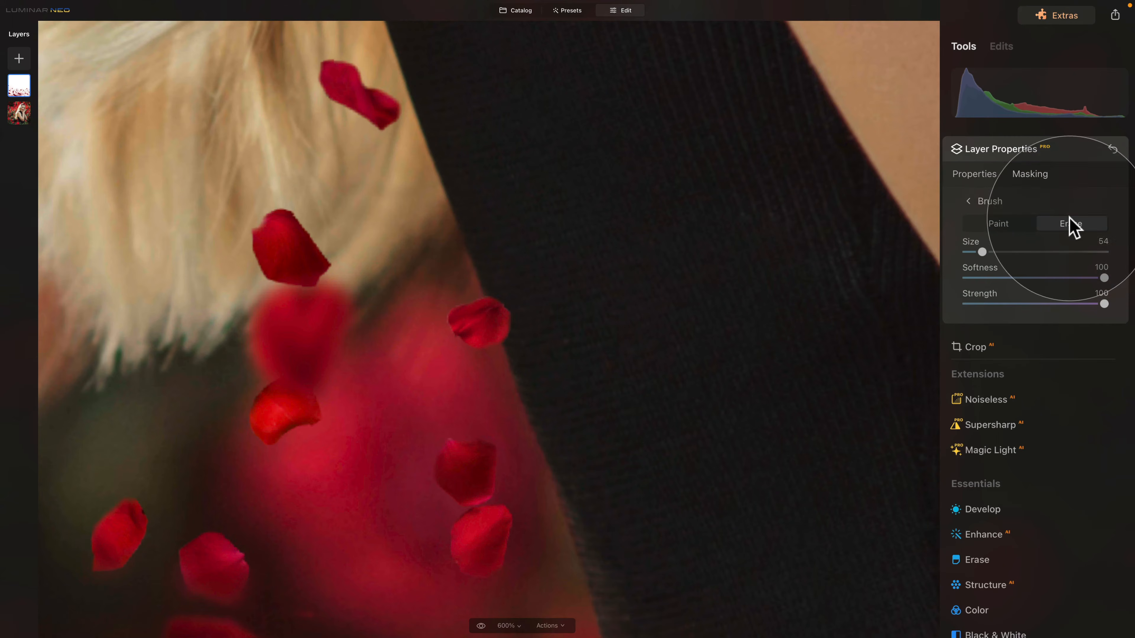
{"action": "left_click_drag", "start_coordinate": [990, 278], "coordinate": [985, 279]}
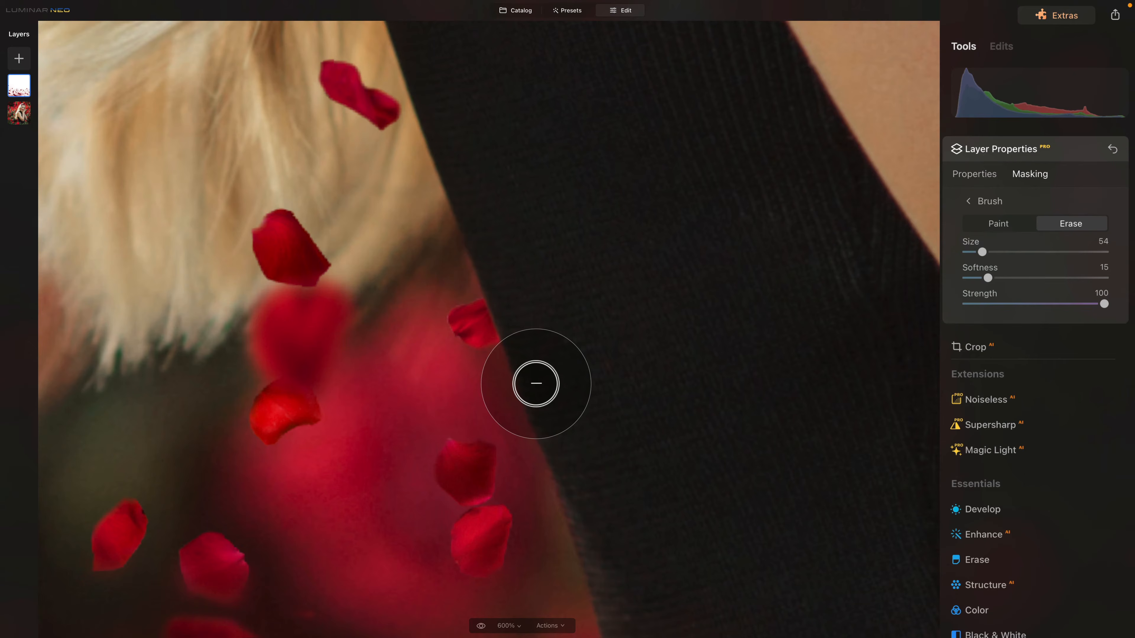
At 600% zoom, trim the petal overlapping the back elbow's outer edge with the size 54, softness 15 eraser
{"action": "key", "text": "space"}
{"action": "left_click_drag", "start_coordinate": [798, 482], "coordinate": [704, 239]}
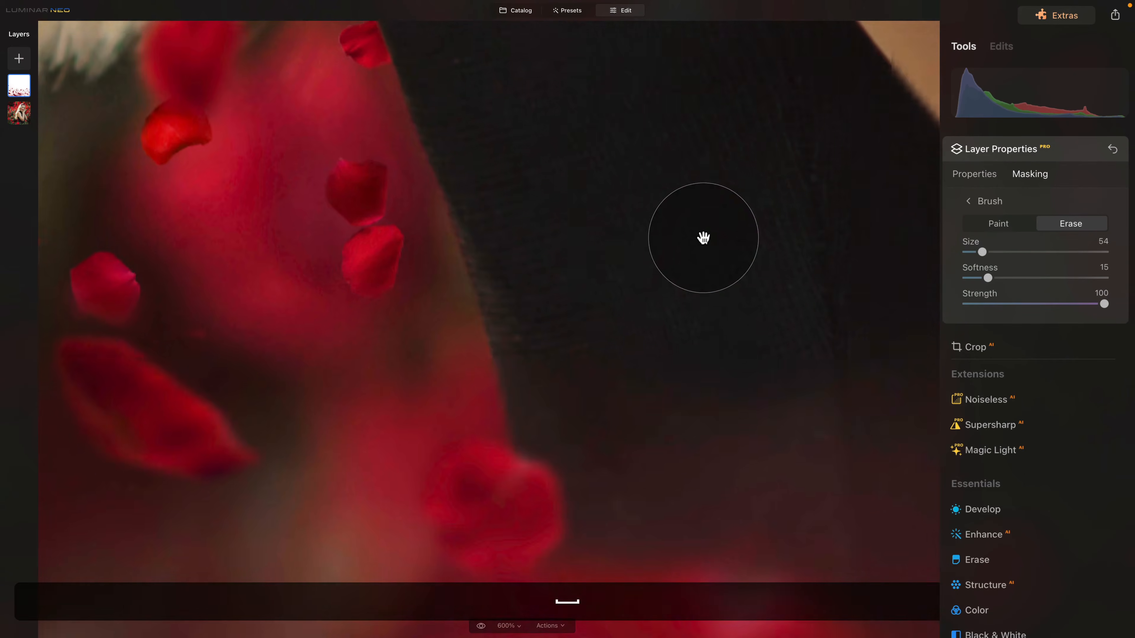
{"action": "left_click_drag", "start_coordinate": [756, 333], "coordinate": [659, 143]}
{"action": "left_click_drag", "start_coordinate": [759, 206], "coordinate": [159, 275]}
{"action": "left_click_drag", "start_coordinate": [578, 277], "coordinate": [207, 254]}
{"action": "key", "text": "space"}
{"action": "left_click_drag", "start_coordinate": [557, 210], "coordinate": [563, 277]}
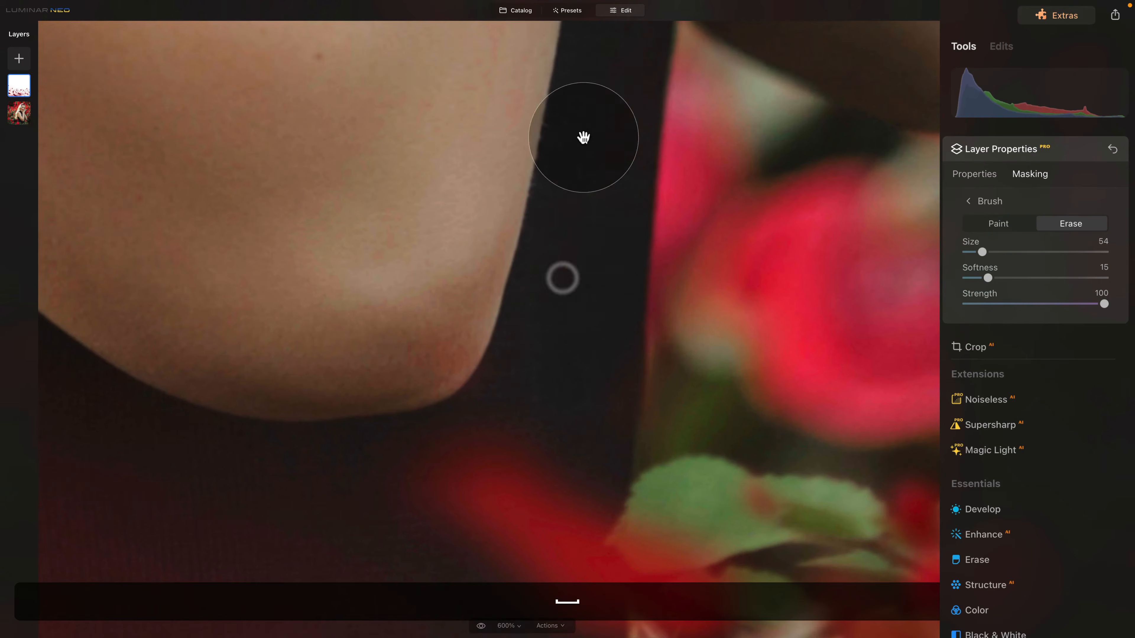
{"action": "left_click_drag", "start_coordinate": [584, 138], "coordinate": [583, 333]}
{"action": "left_click_drag", "start_coordinate": [596, 118], "coordinate": [271, 177]}
{"action": "left_click_drag", "start_coordinate": [877, 187], "coordinate": [725, 271]}
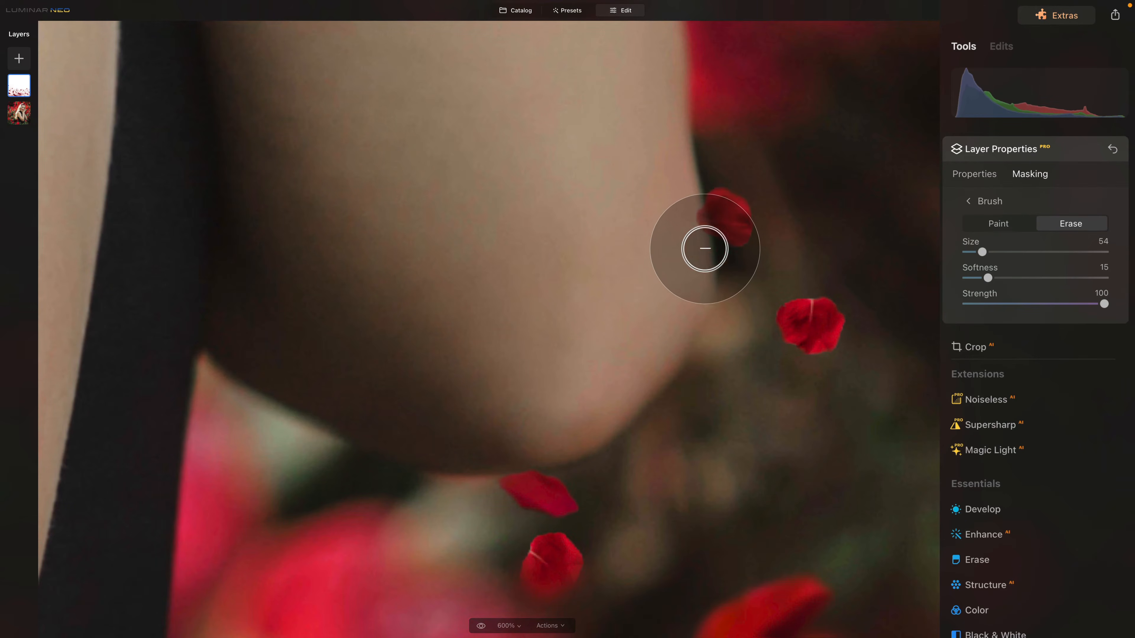
{"action": "key", "text": "shift"}
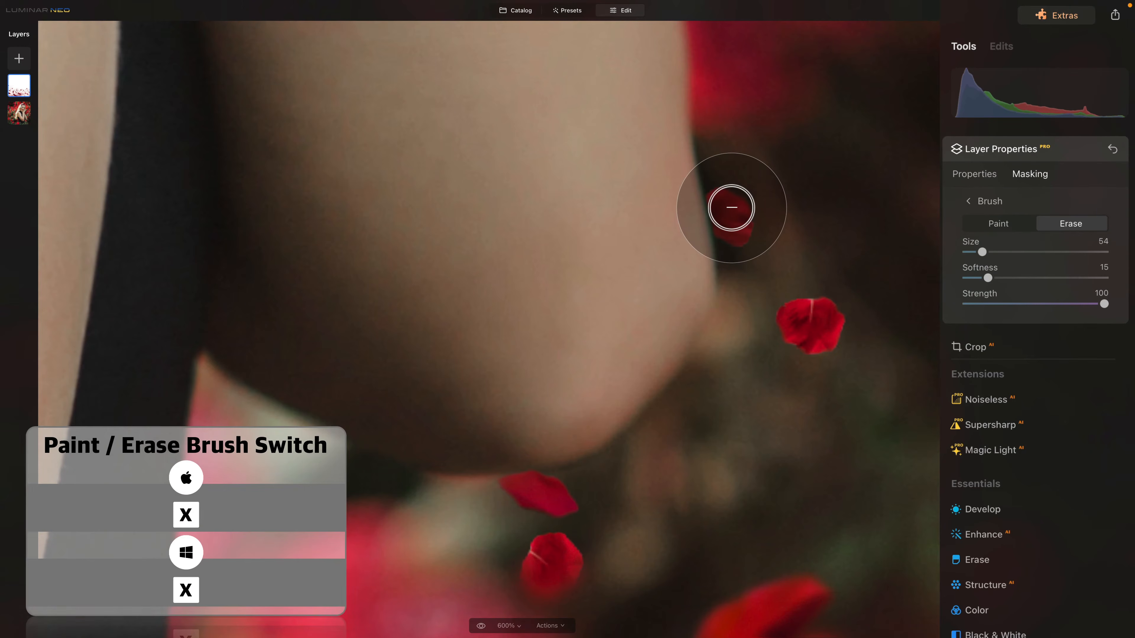
Switch the mask brush to Paint and restore the over-erased part of the petal beside the back elbow
{"action": "key", "text": "x"}
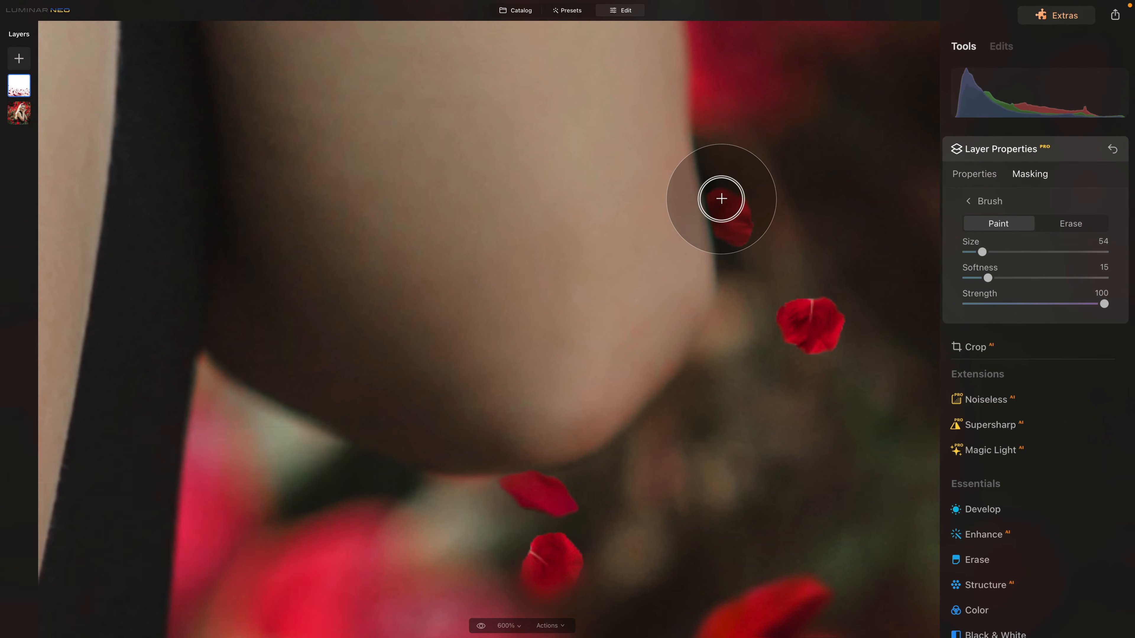
{"action": "mouse_move", "coordinate": [716, 200]}
{"action": "left_mouse_down"}
{"action": "mouse_move", "coordinate": [723, 234]}
{"action": "mouse_move", "coordinate": [710, 188]}
{"action": "left_mouse_up"}
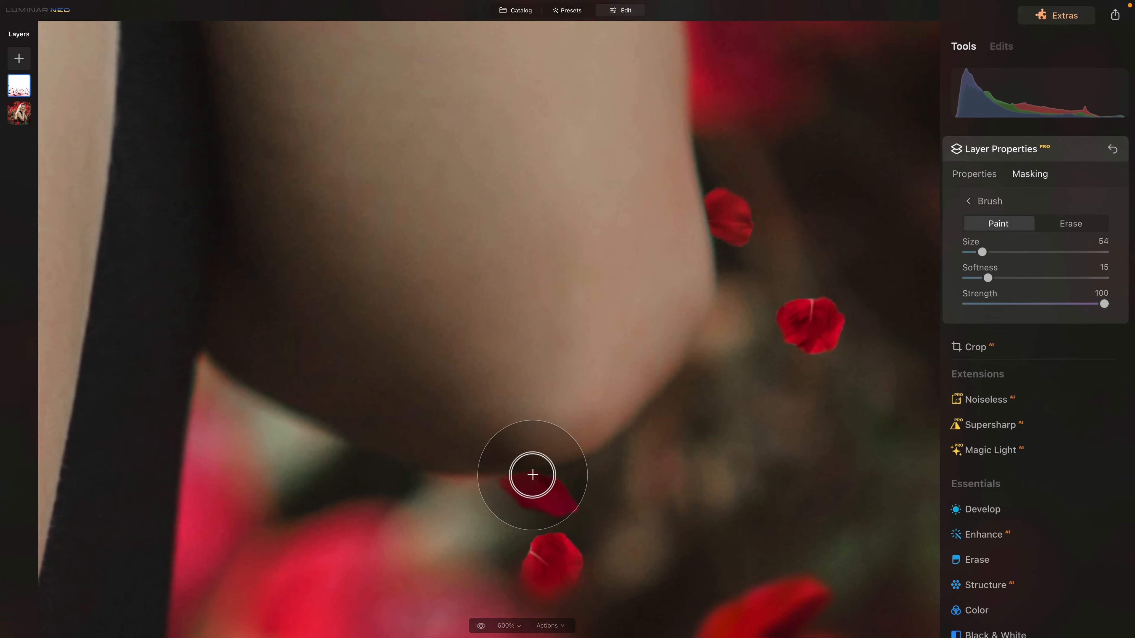
{"action": "key", "text": "super+0"}
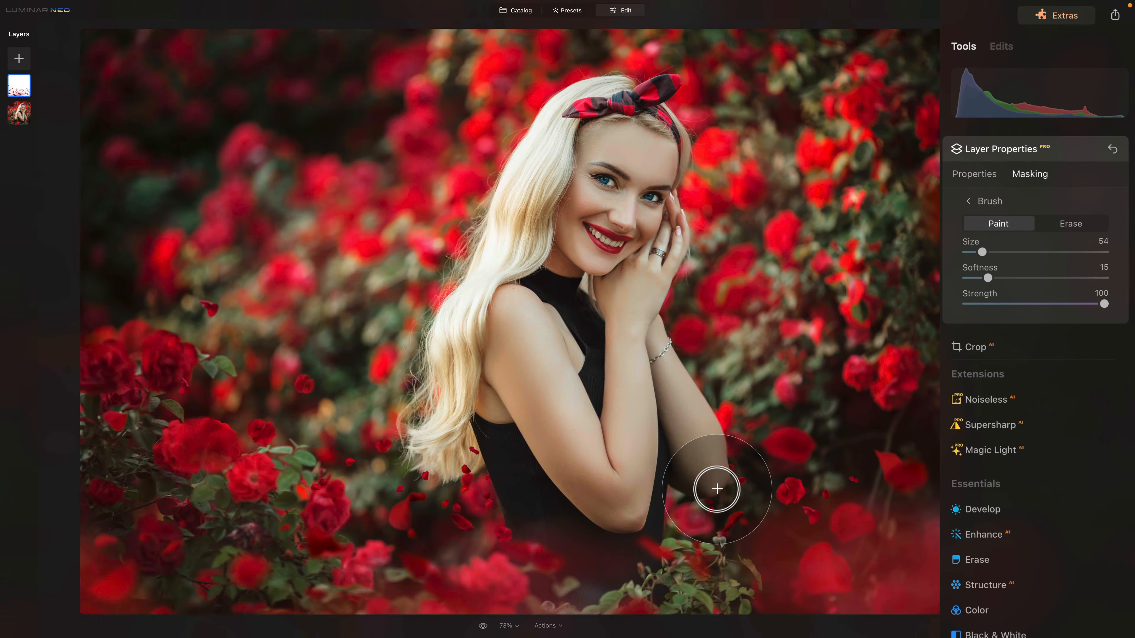
Leave the mask brush, return to the layer's properties, and compare the photo before and after the petal frame
{"action": "left_click", "coordinate": [975, 205]}
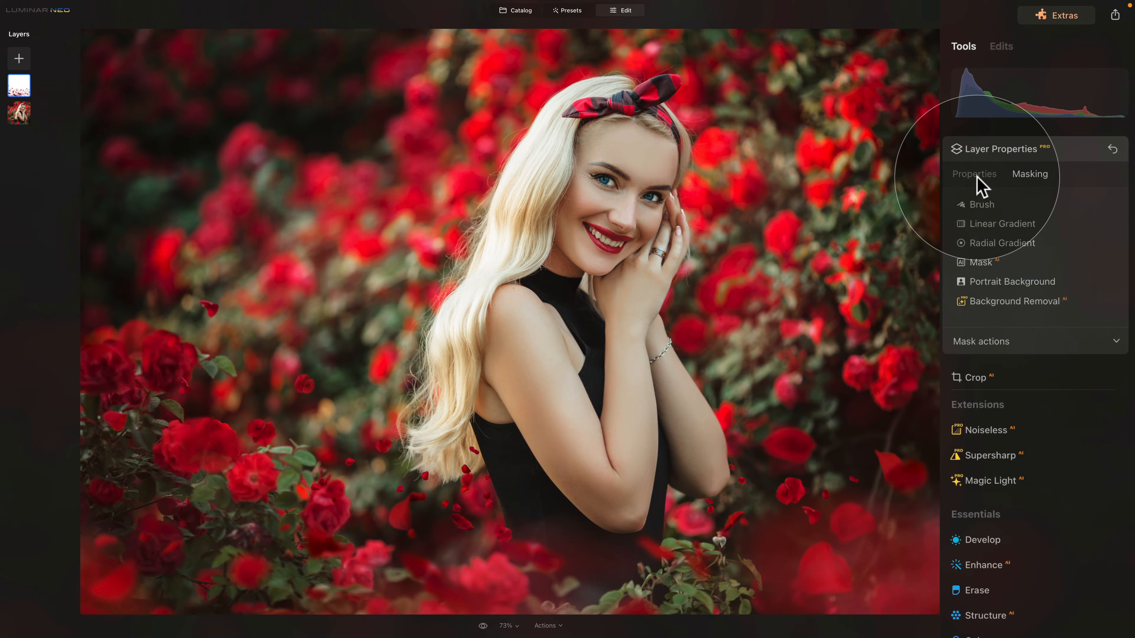
{"action": "left_click", "coordinate": [975, 175]}
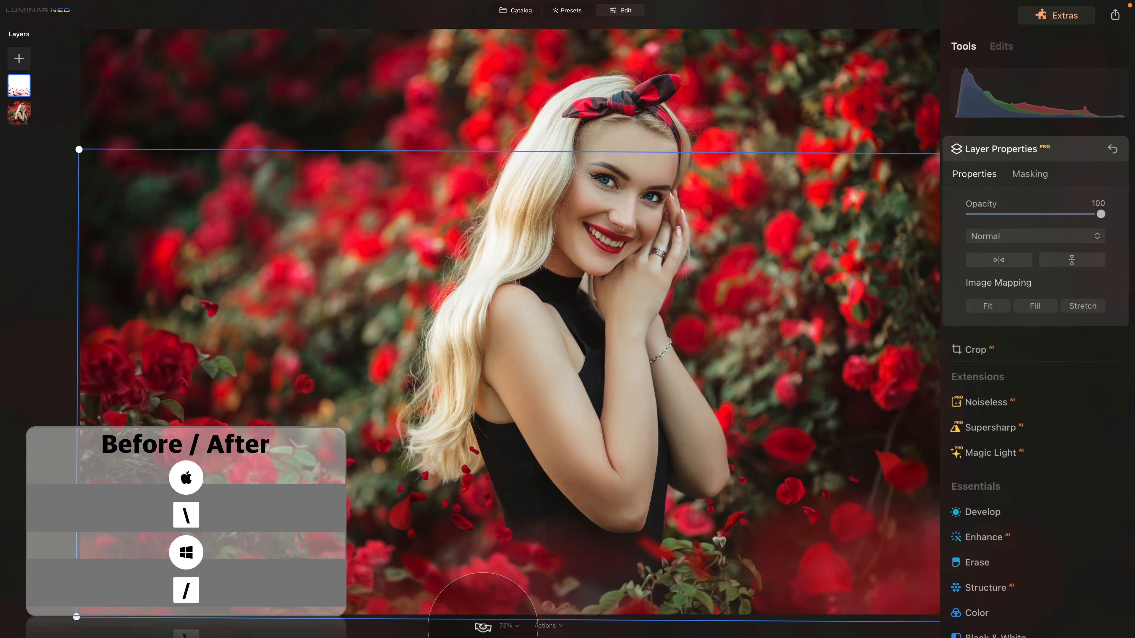
{"action": "left_click", "coordinate": [482, 627]}
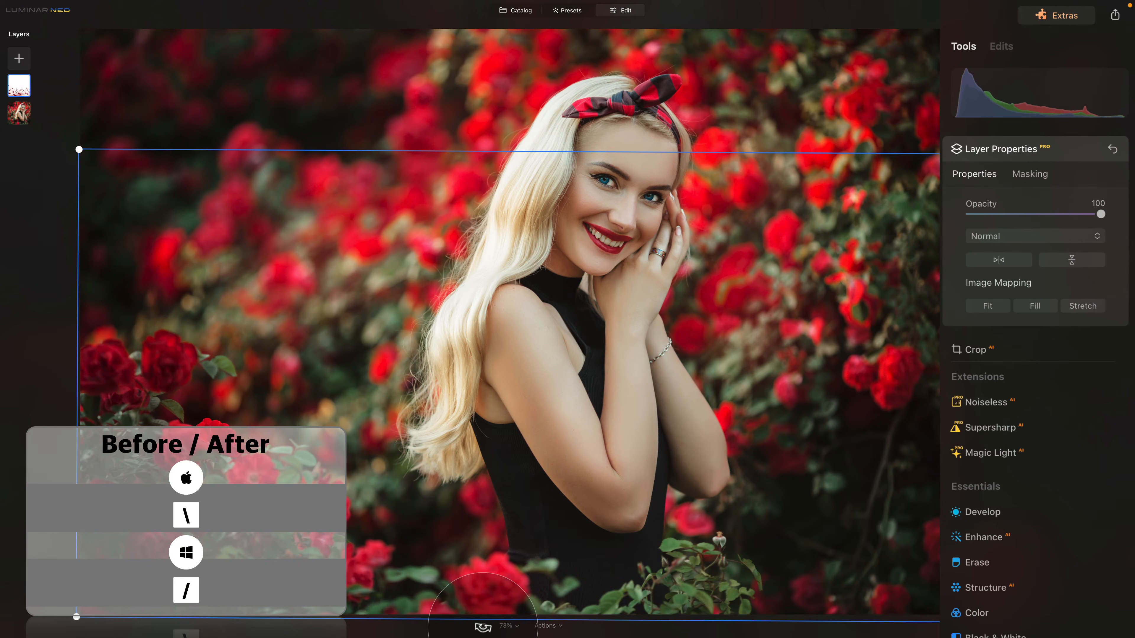
{"action": "left_click", "coordinate": [483, 628]}
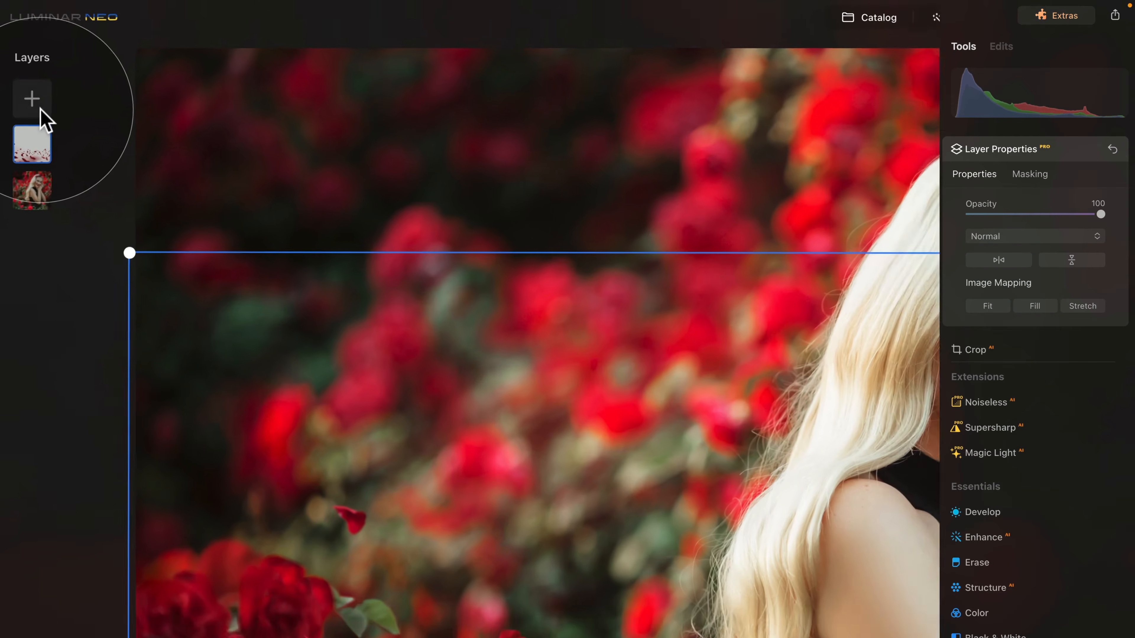
Add the last rose petal image from My Images as a new layer and set its opacity to 100
{"action": "left_click", "coordinate": [19, 59]}
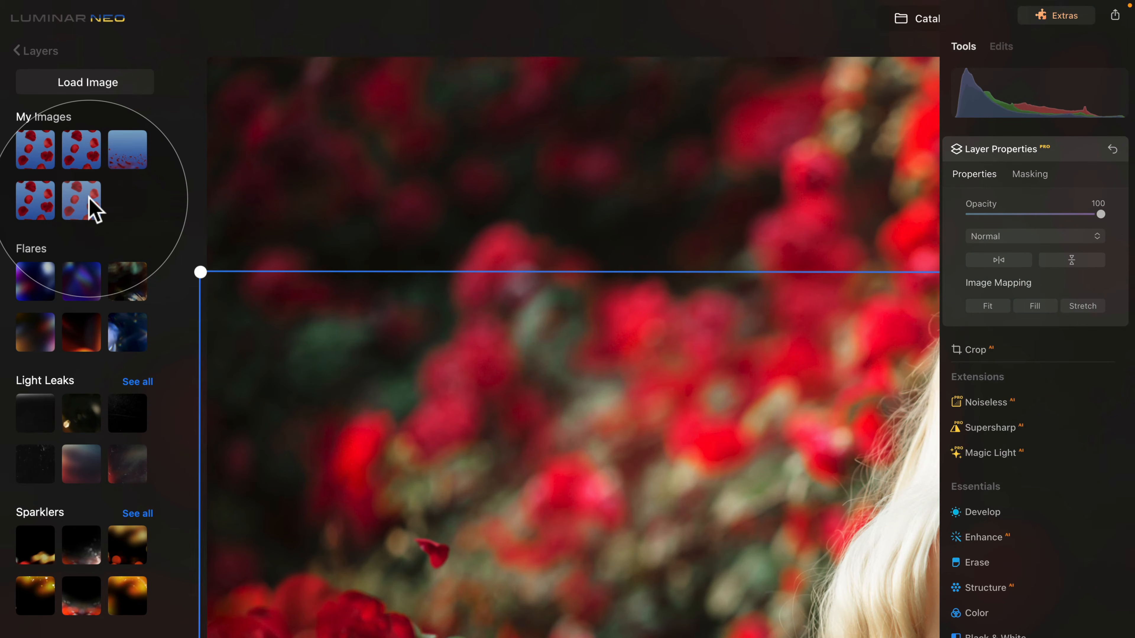
{"action": "left_click", "coordinate": [89, 199]}
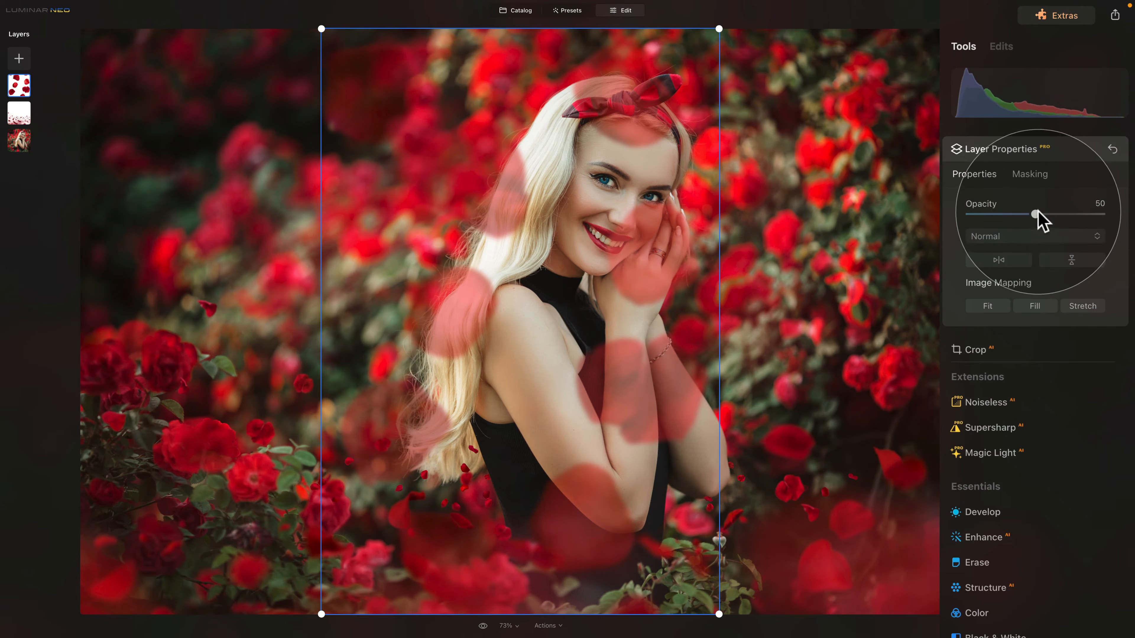
{"action": "left_click_drag", "start_coordinate": [1036, 214], "coordinate": [1108, 215]}
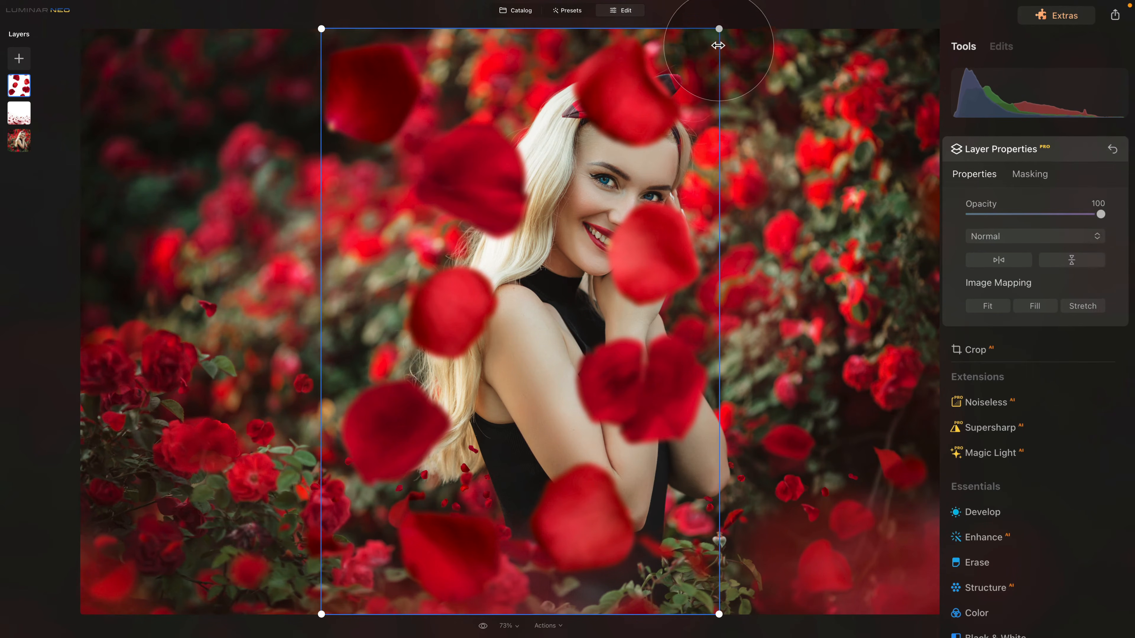
Shrink the new petal layer, tilt it counterclockwise, and place it over the background beside the woman's long hair
{"action": "left_click_drag", "start_coordinate": [718, 30], "coordinate": [492, 293]}
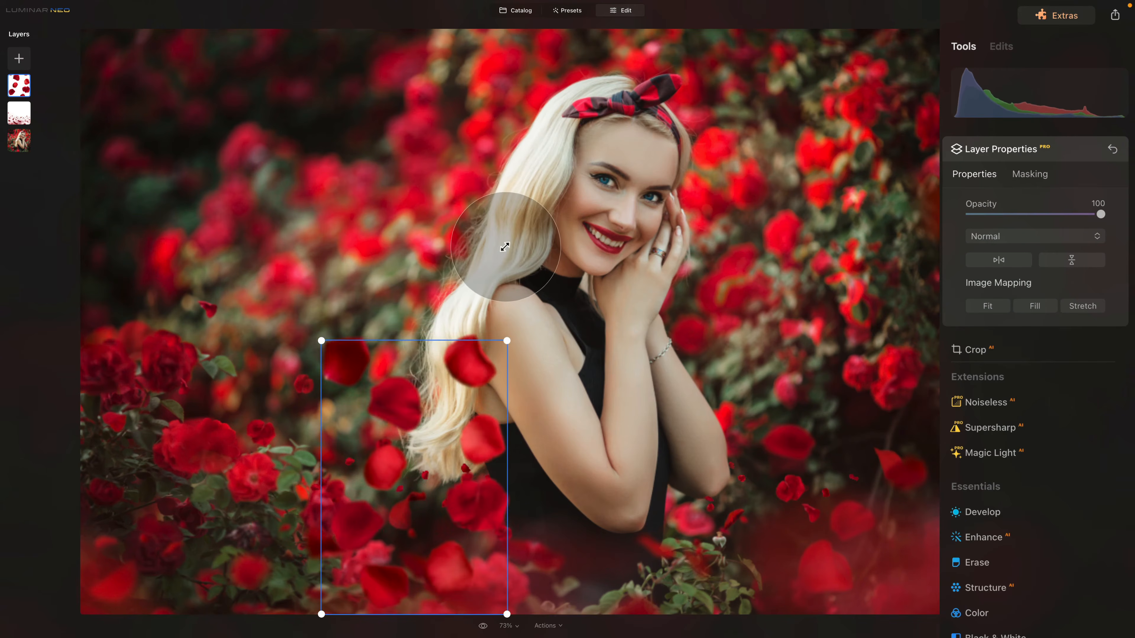
{"action": "left_click_drag", "start_coordinate": [432, 425], "coordinate": [435, 375]}
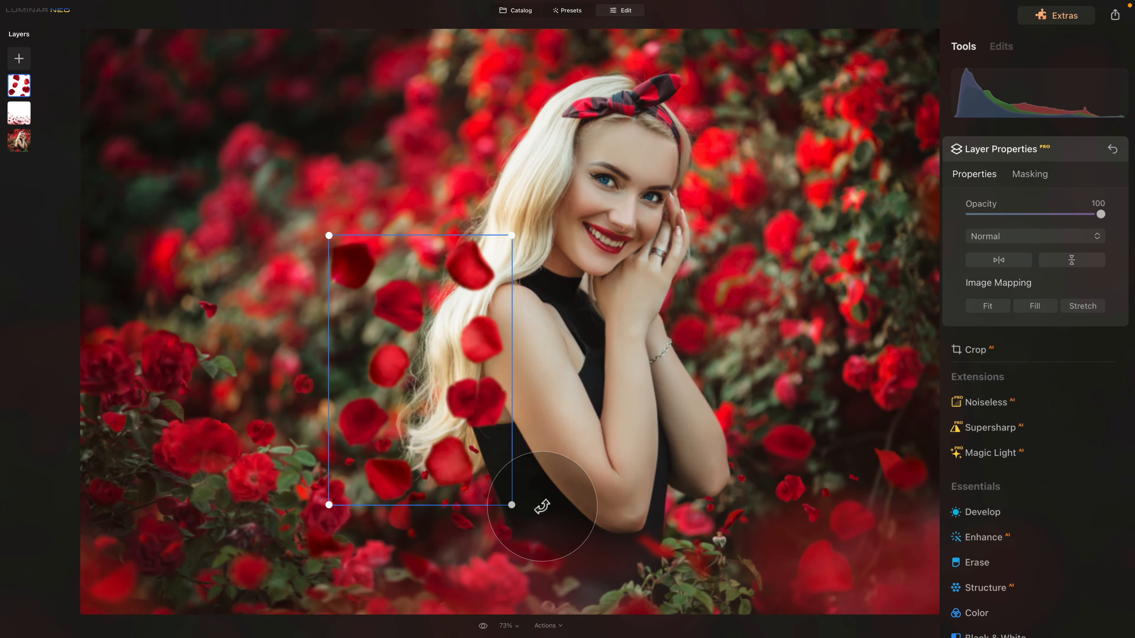
{"action": "left_click_drag", "start_coordinate": [540, 507], "coordinate": [551, 407]}
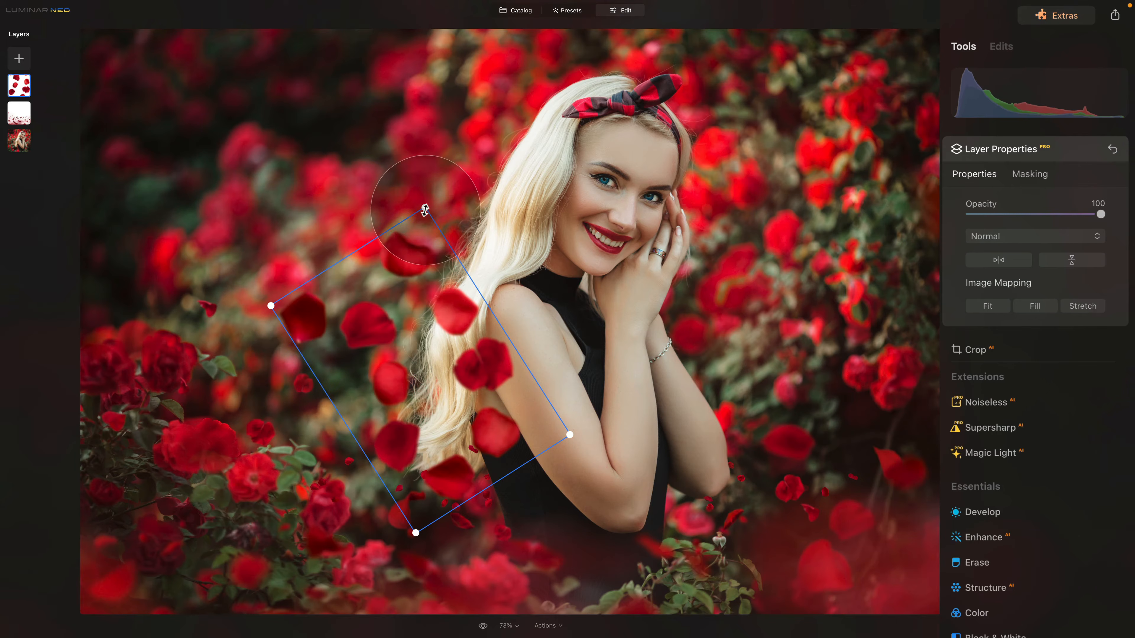
{"action": "left_click_drag", "start_coordinate": [425, 190], "coordinate": [389, 289]}
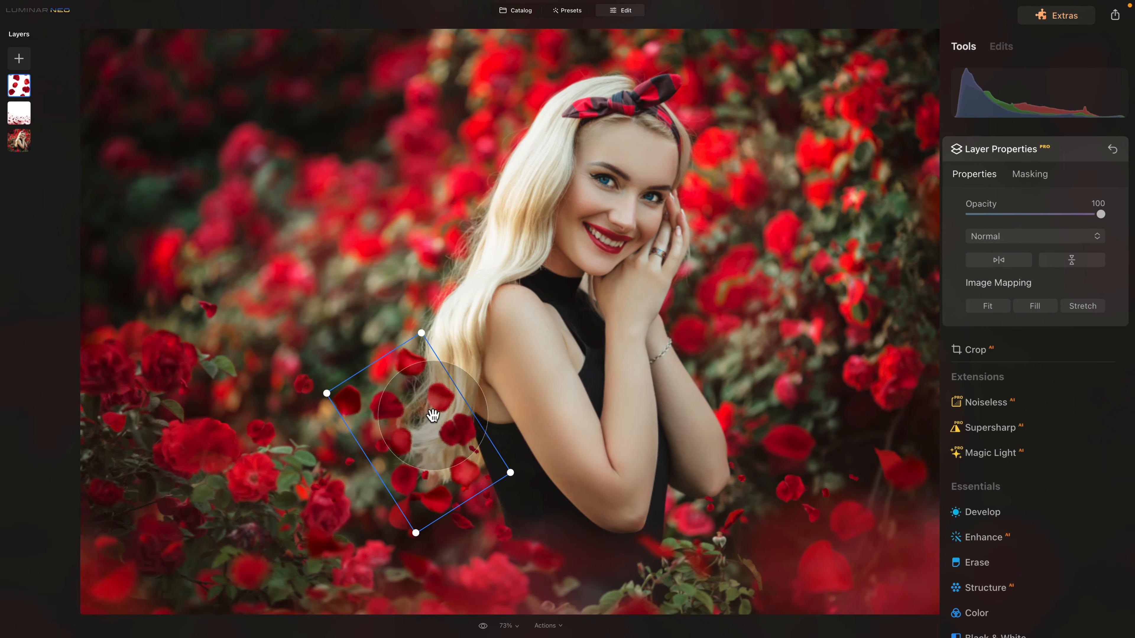
{"action": "left_click_drag", "start_coordinate": [434, 417], "coordinate": [429, 288]}
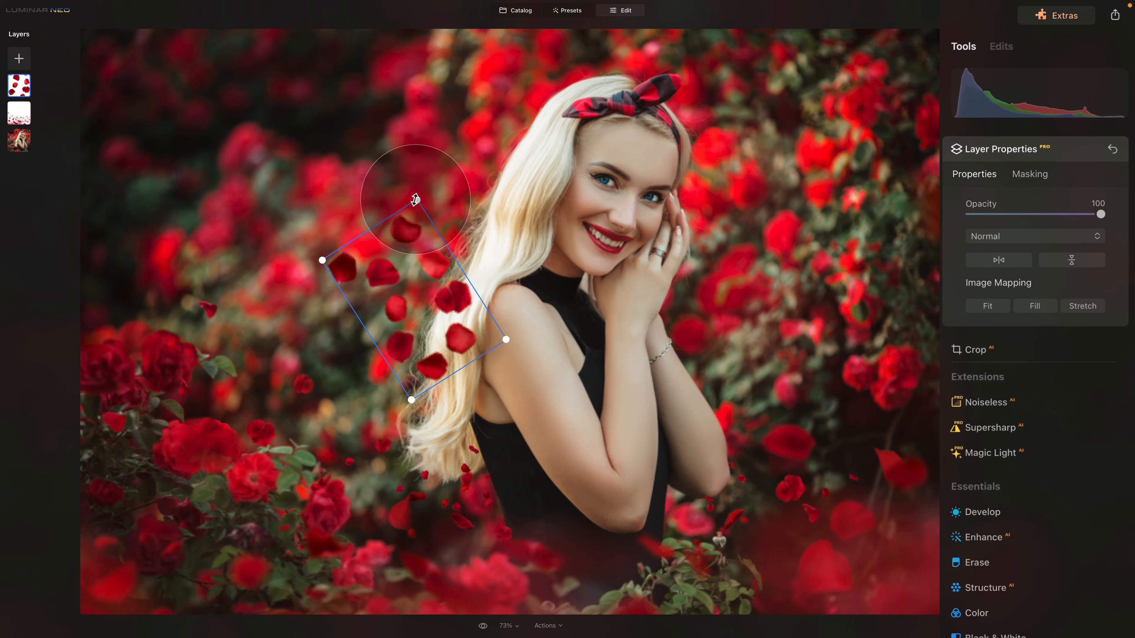
Shrink and rotate the petal layer further, placing it in the dark gap between the rose bush and the hair ends
{"action": "left_click_drag", "start_coordinate": [416, 200], "coordinate": [406, 236]}
{"action": "left_click_drag", "start_coordinate": [433, 333], "coordinate": [387, 309]}
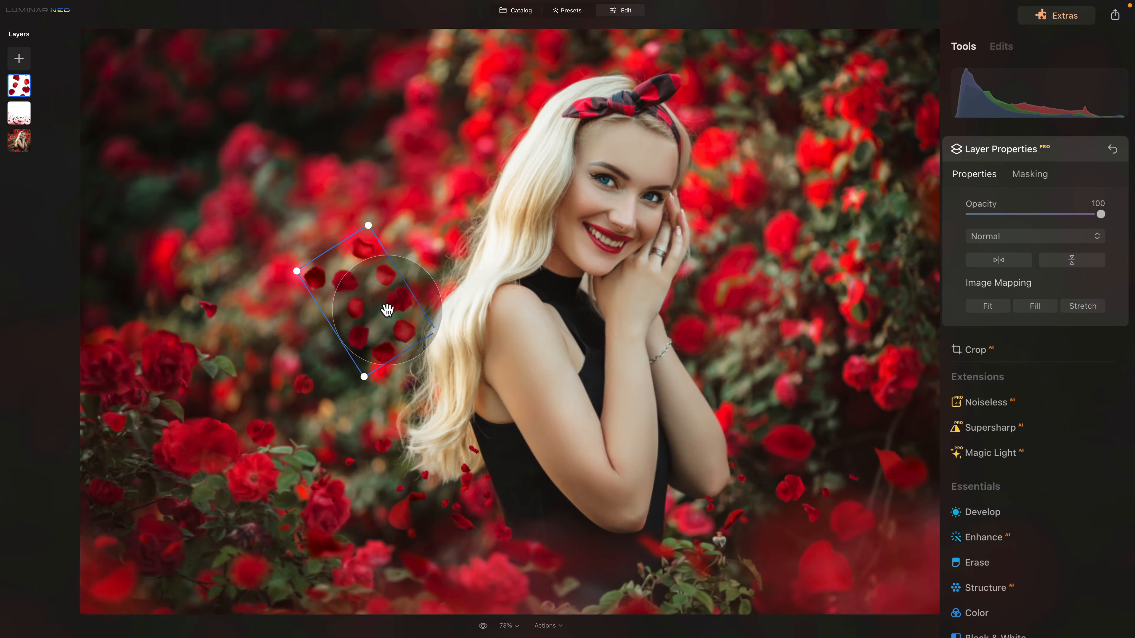
{"action": "left_click_drag", "start_coordinate": [456, 335], "coordinate": [465, 308]}
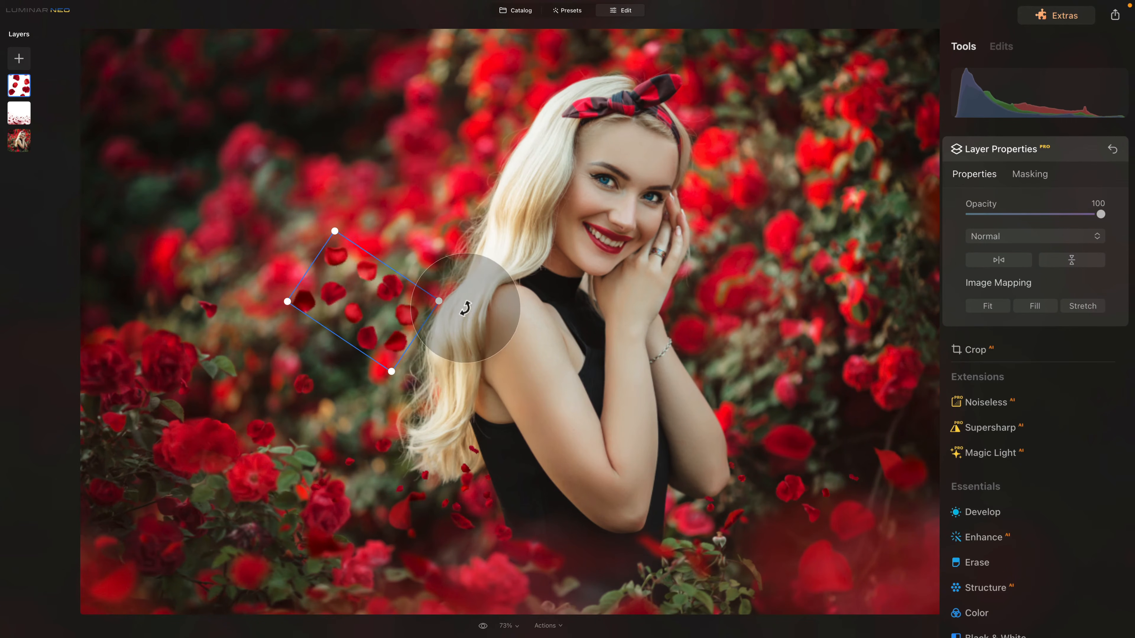
{"action": "left_click_drag", "start_coordinate": [382, 298], "coordinate": [351, 349]}
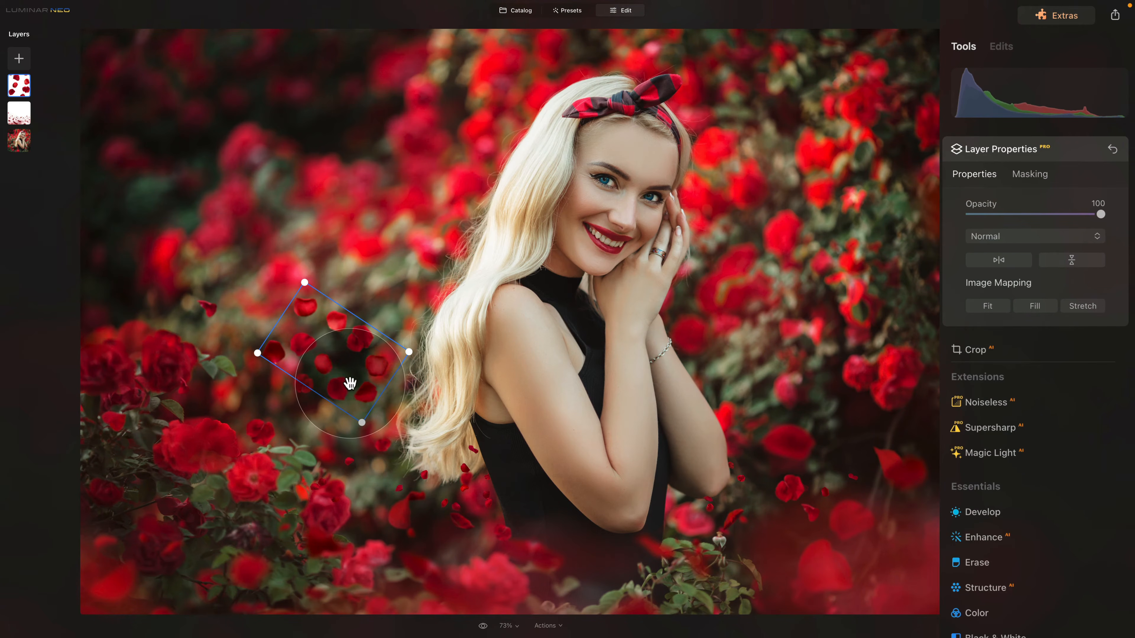
{"action": "left_click_drag", "start_coordinate": [349, 383], "coordinate": [354, 384]}
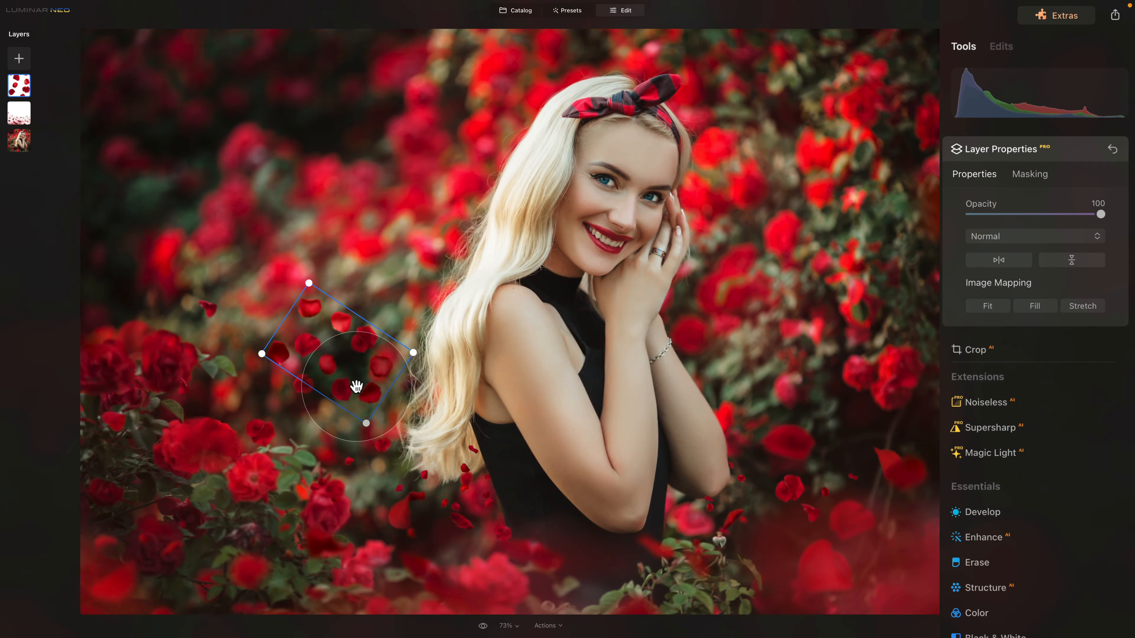
Set up an erasing mask brush with softness 15 for the petal layer beside the woman's hair
{"action": "key", "text": "super+equal"}
{"action": "key", "text": "super+equal"}
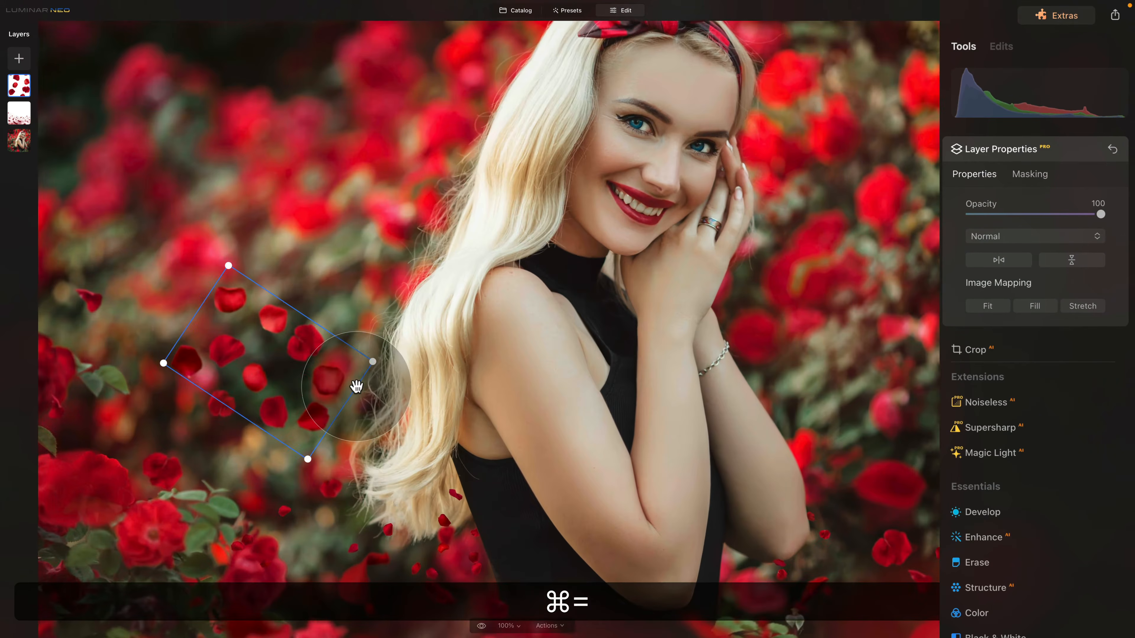
{"action": "left_click_drag", "start_coordinate": [200, 472], "coordinate": [762, 333]}
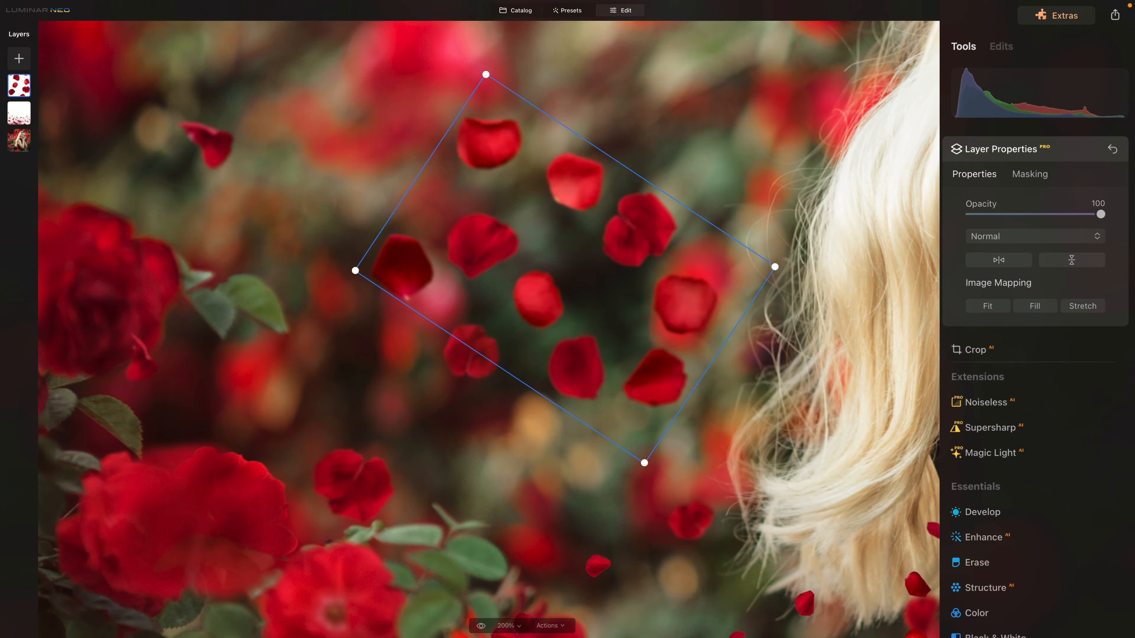
{"action": "left_click", "coordinate": [1044, 175]}
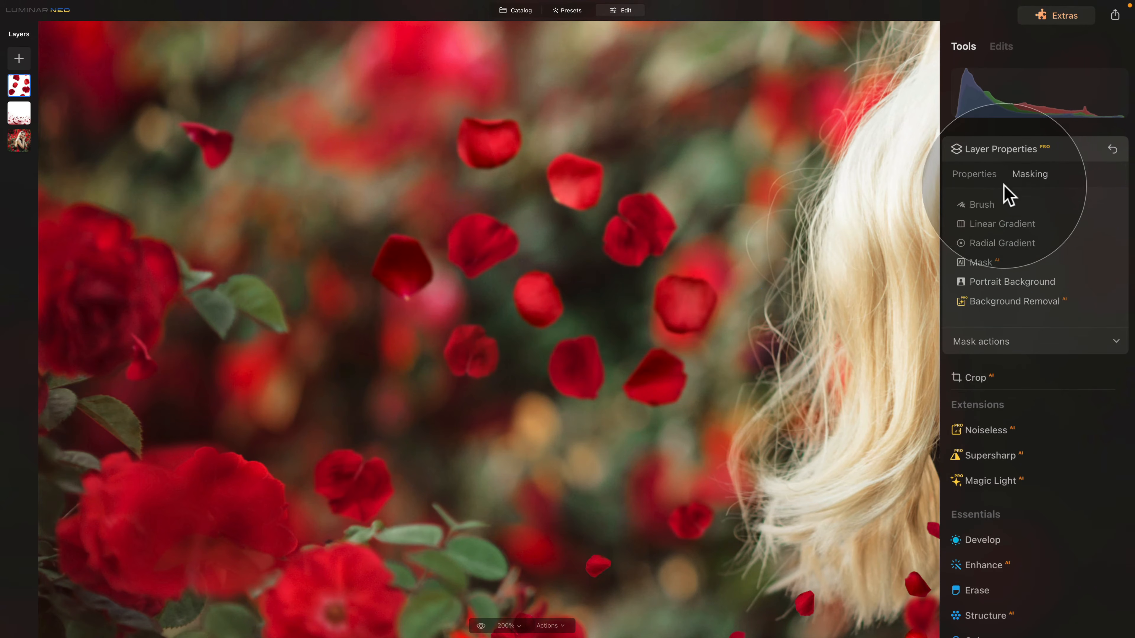
{"action": "left_click", "coordinate": [979, 204]}
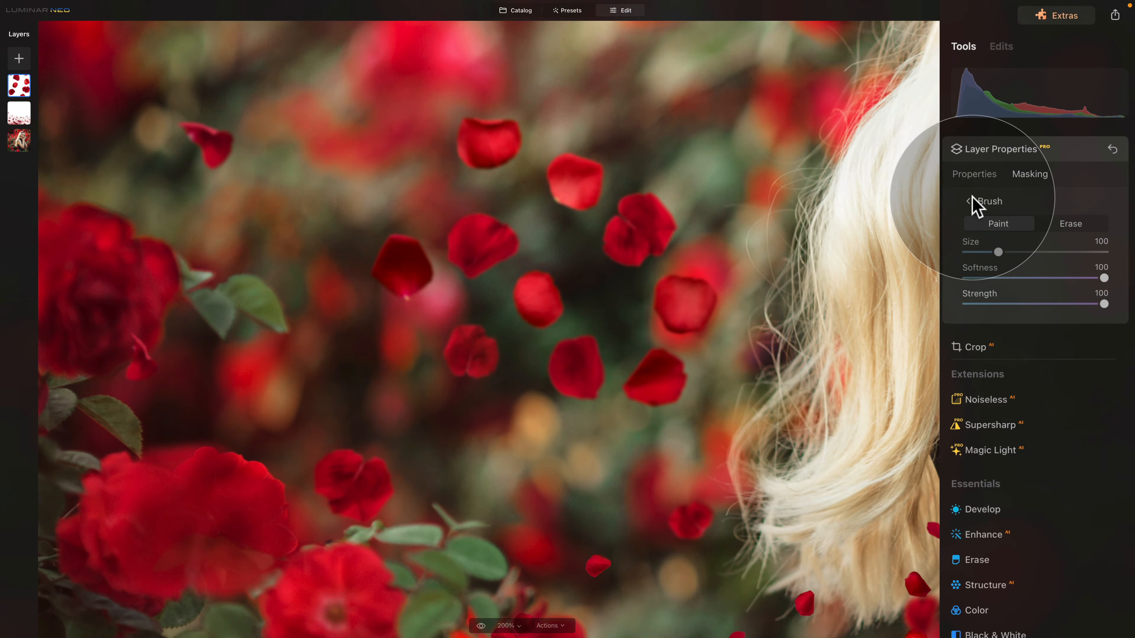
{"action": "left_click", "coordinate": [1083, 225]}
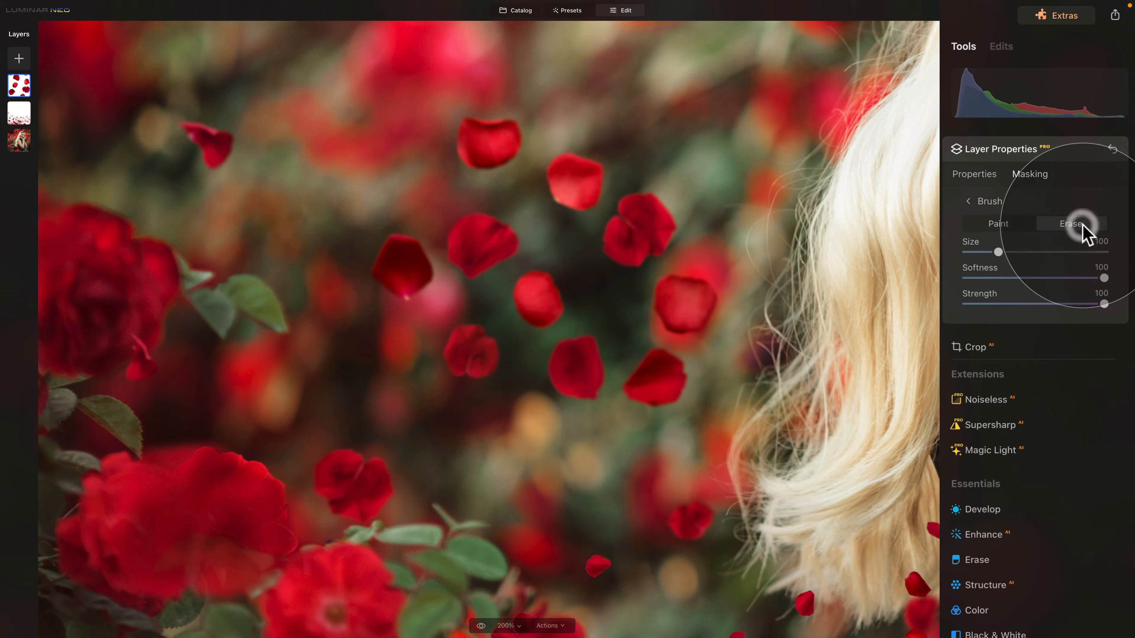
{"action": "left_click_drag", "start_coordinate": [1104, 278], "coordinate": [983, 278]}
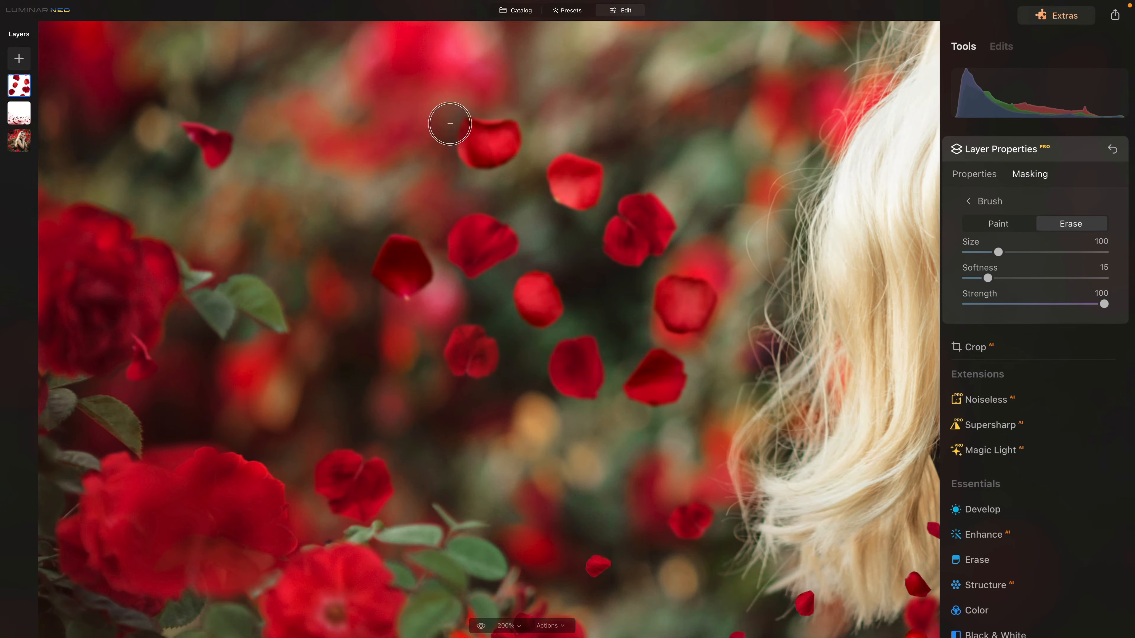
Erase the uppermost petals and the ones overlapping nearest the hair from the layer, leaving a smaller natural-looking cluster
{"action": "mouse_move", "coordinate": [510, 133]}
{"action": "left_mouse_down"}
{"action": "mouse_move", "coordinate": [459, 150]}
{"action": "mouse_move", "coordinate": [513, 146]}
{"action": "mouse_move", "coordinate": [572, 191]}
{"action": "mouse_move", "coordinate": [568, 182]}
{"action": "mouse_move", "coordinate": [590, 179]}
{"action": "left_mouse_up"}
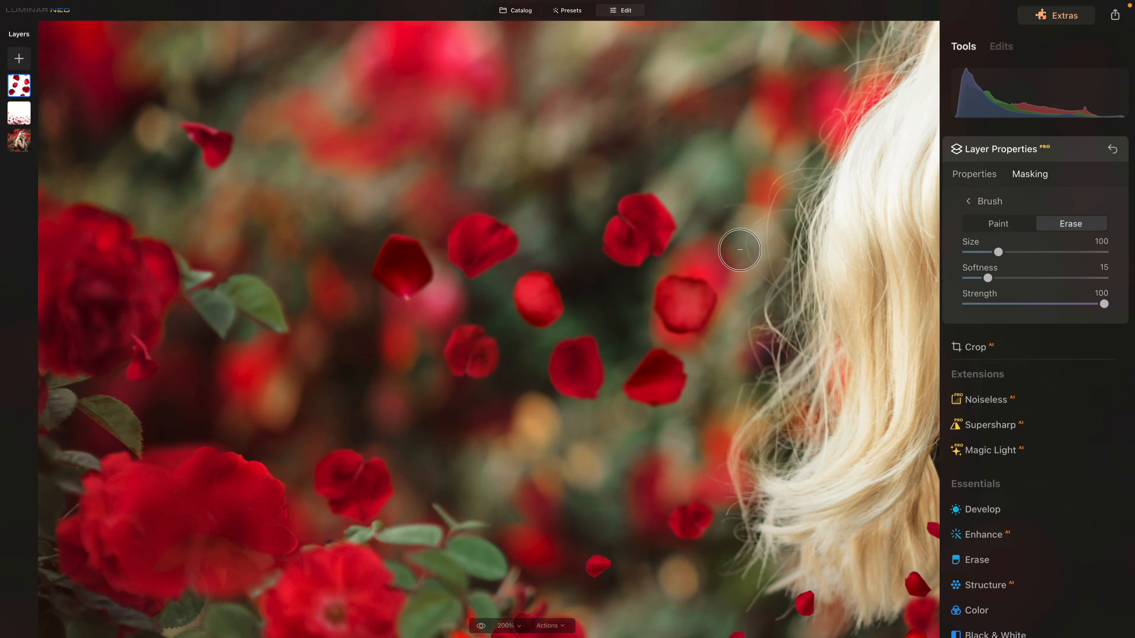
{"action": "mouse_move", "coordinate": [608, 254]}
{"action": "left_mouse_down"}
{"action": "mouse_move", "coordinate": [639, 221]}
{"action": "mouse_move", "coordinate": [670, 211]}
{"action": "mouse_move", "coordinate": [659, 234]}
{"action": "mouse_move", "coordinate": [744, 223]}
{"action": "left_mouse_up"}
{"action": "key", "text": "super+0"}
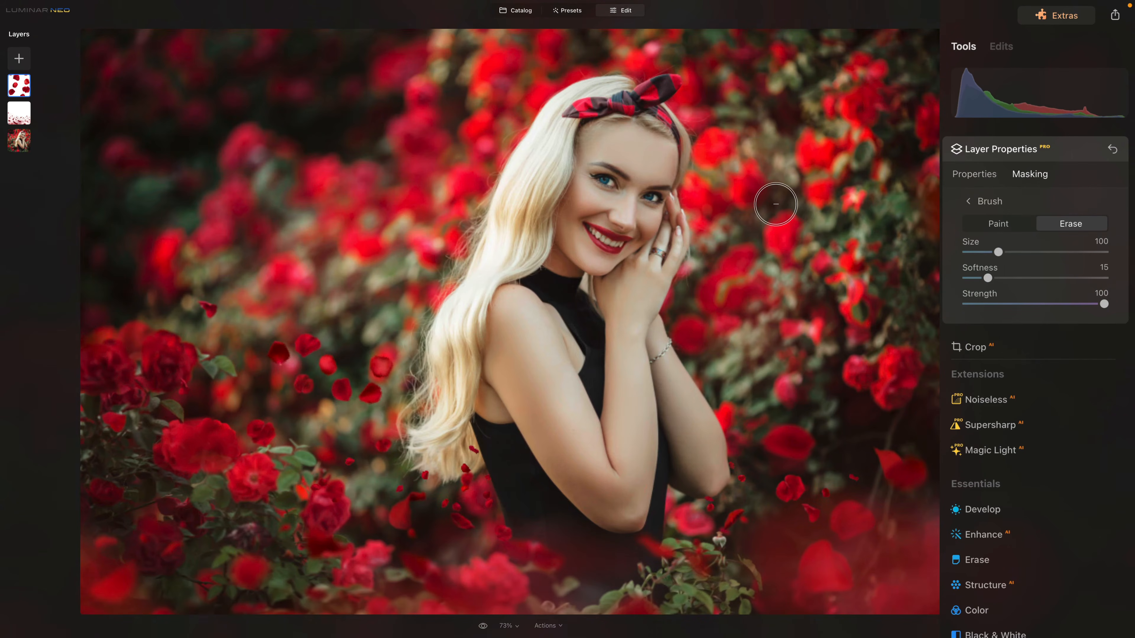
{"action": "key", "text": "super+1"}
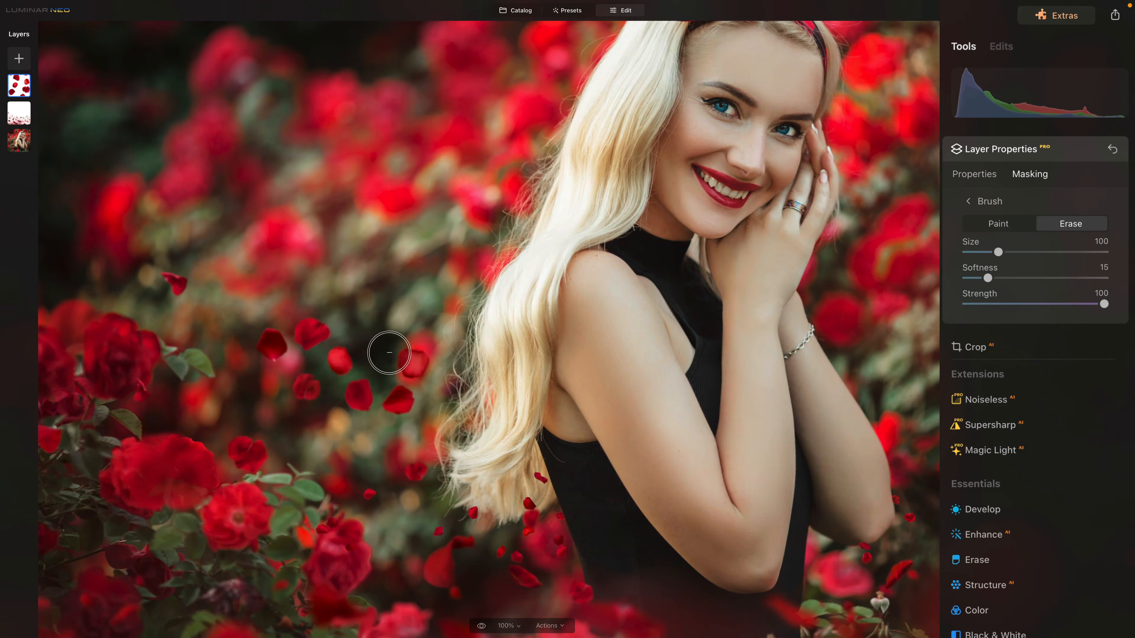
{"action": "key", "text": "super+equal"}
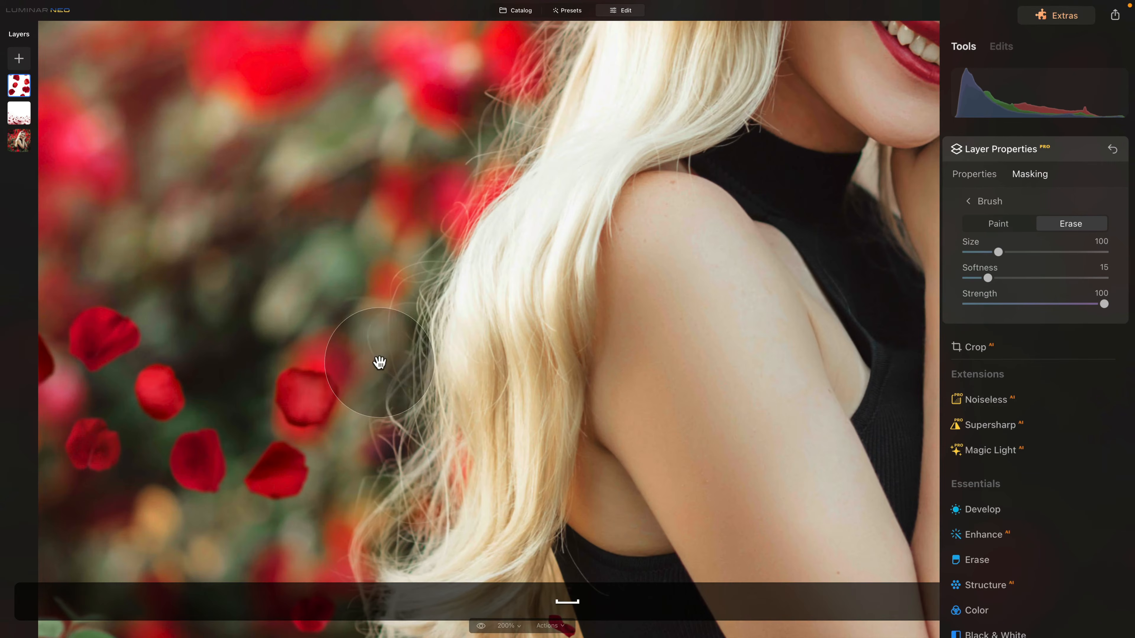
{"action": "key", "text": "space"}
{"action": "mouse_move", "coordinate": [378, 362]}
{"action": "left_mouse_down"}
{"action": "mouse_move", "coordinate": [496, 273]}
{"action": "mouse_move", "coordinate": [537, 311]}
{"action": "mouse_move", "coordinate": [464, 322]}
{"action": "mouse_move", "coordinate": [514, 337]}
{"action": "left_mouse_up"}
{"action": "key", "text": "super+0"}
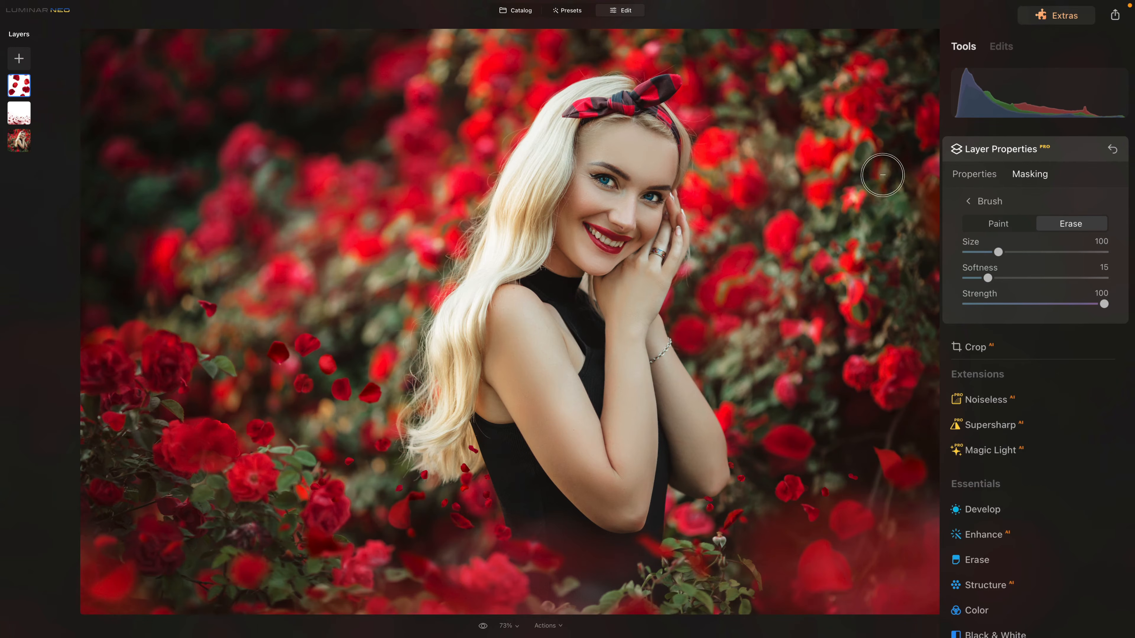
Duplicate the masked petal layer and place the copy on the woman's other side, beside her wrists and forearm
{"action": "left_click", "coordinate": [972, 175]}
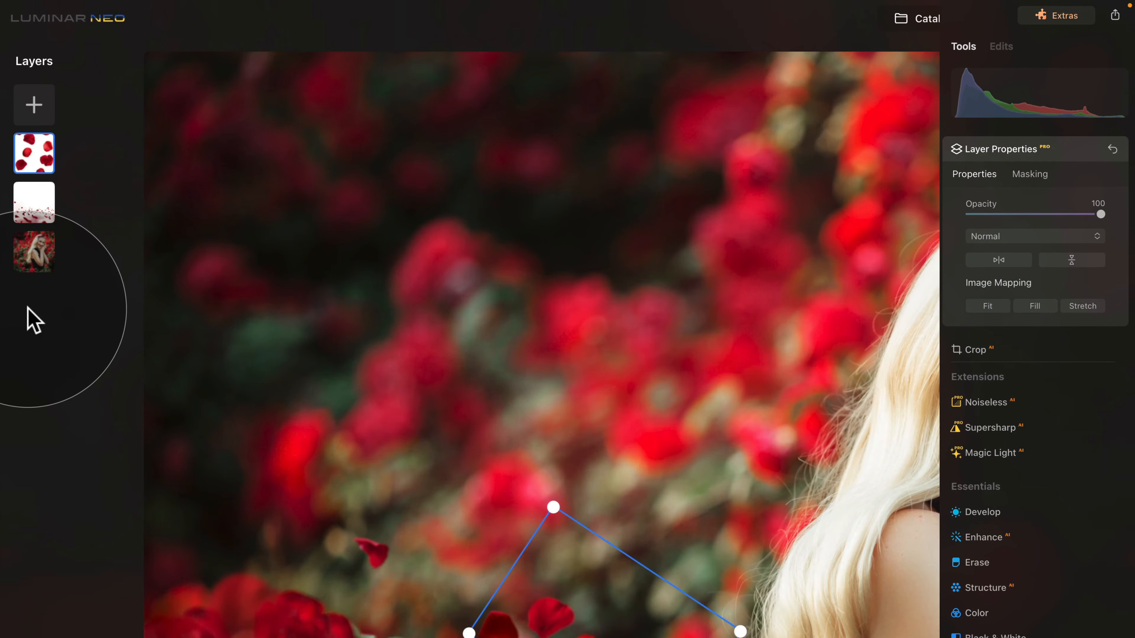
{"action": "right_click", "coordinate": [36, 152]}
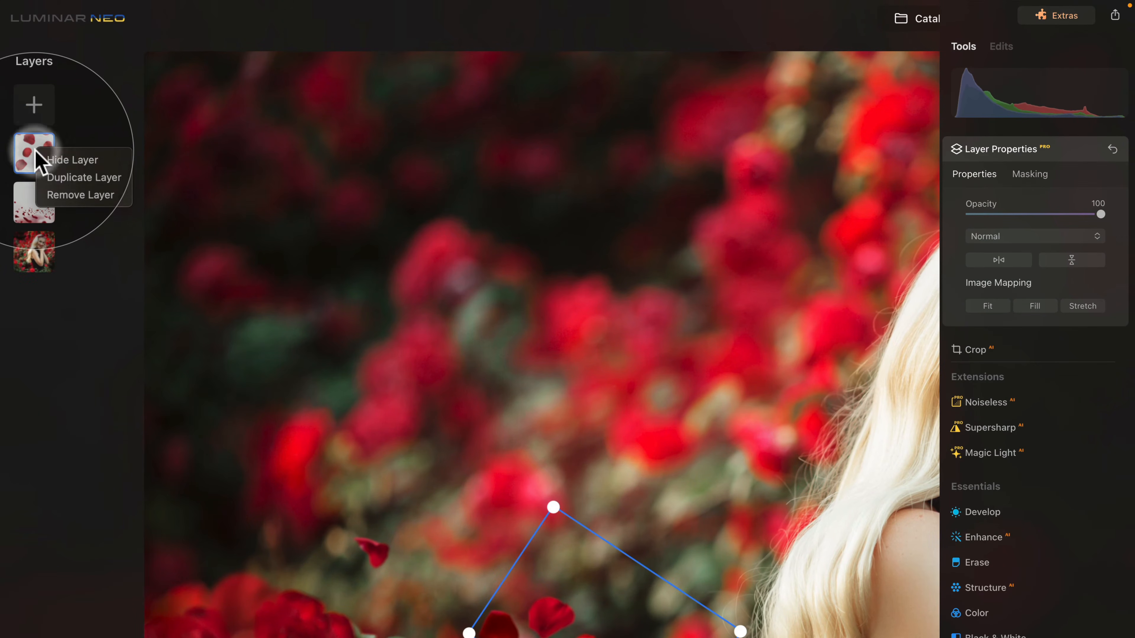
{"action": "left_click", "coordinate": [110, 178]}
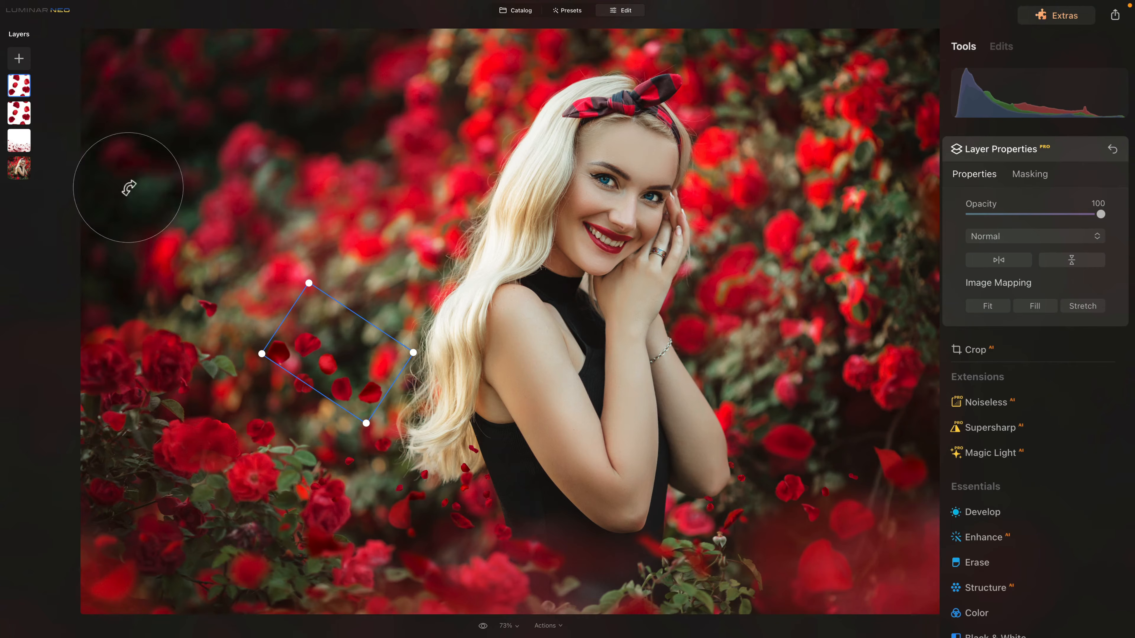
{"action": "left_click_drag", "start_coordinate": [333, 360], "coordinate": [791, 344]}
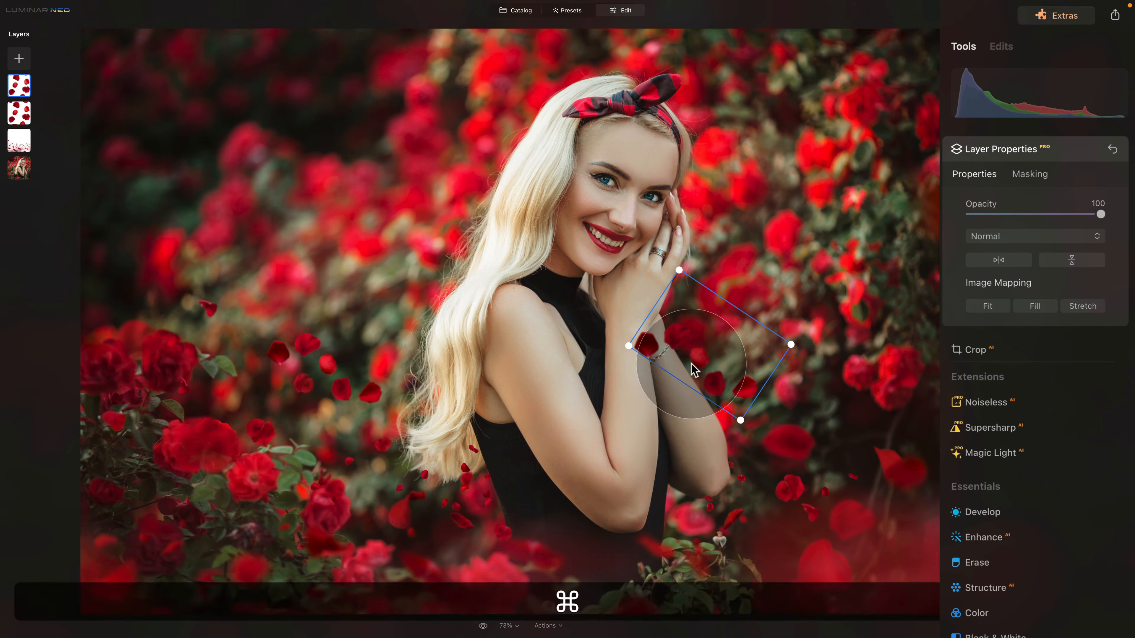
Mask out the dark petal covering the woman's wrist on the duplicated layer, using an erasing brush with softness 15
{"action": "key", "text": "super+equal"}
{"action": "key", "text": "super+equal"}
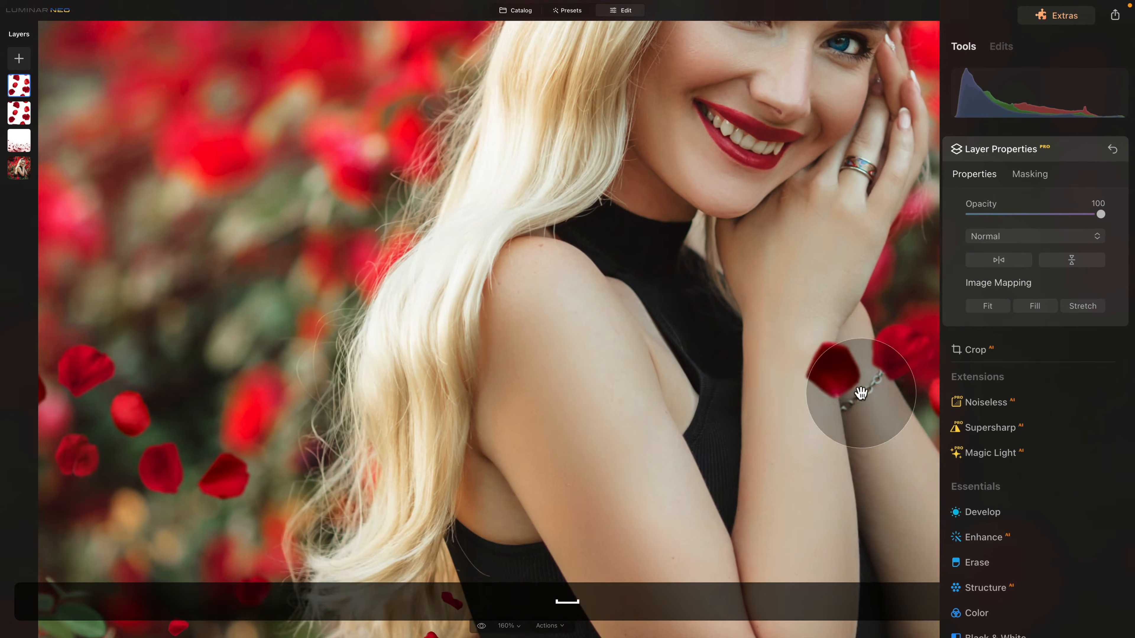
{"action": "left_click_drag", "start_coordinate": [862, 393], "coordinate": [430, 317]}
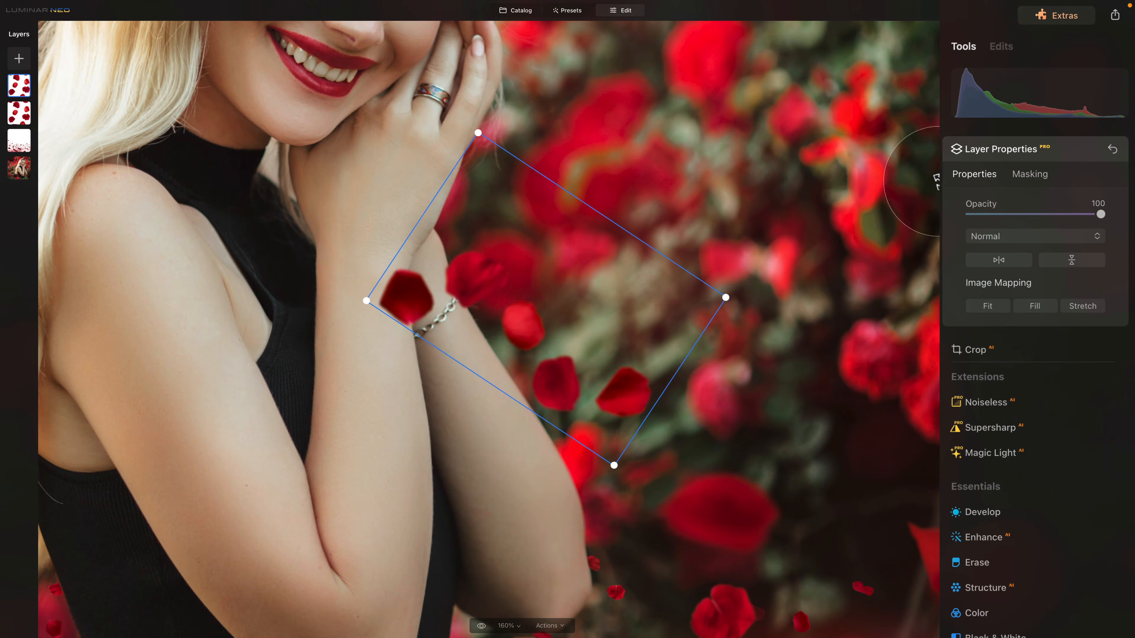
{"action": "left_click", "coordinate": [1032, 175]}
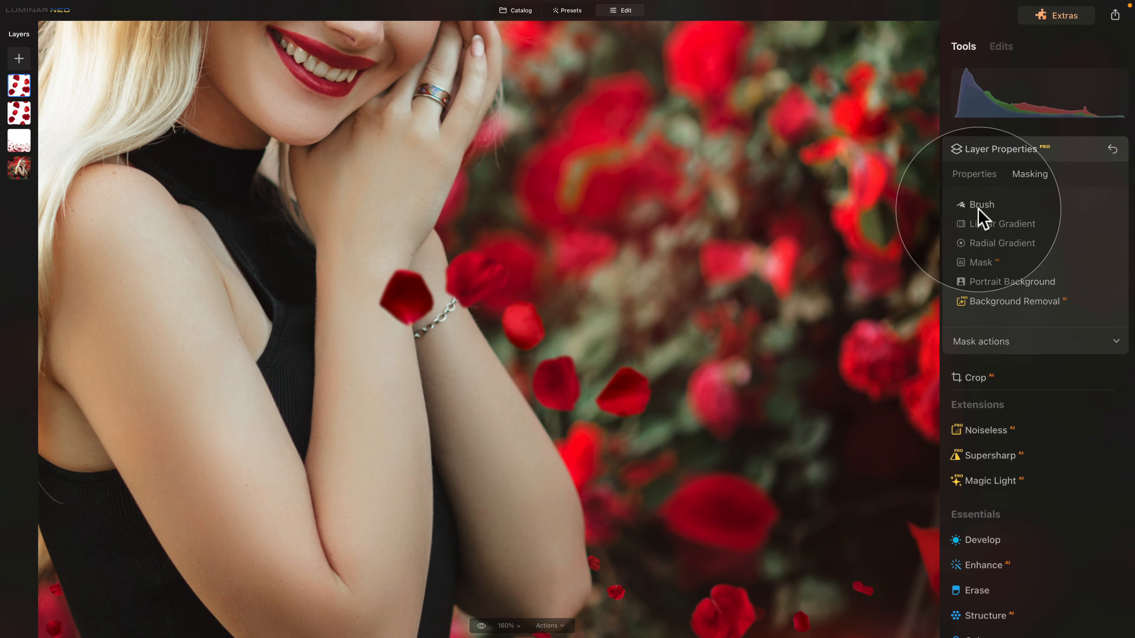
{"action": "left_click", "coordinate": [978, 208]}
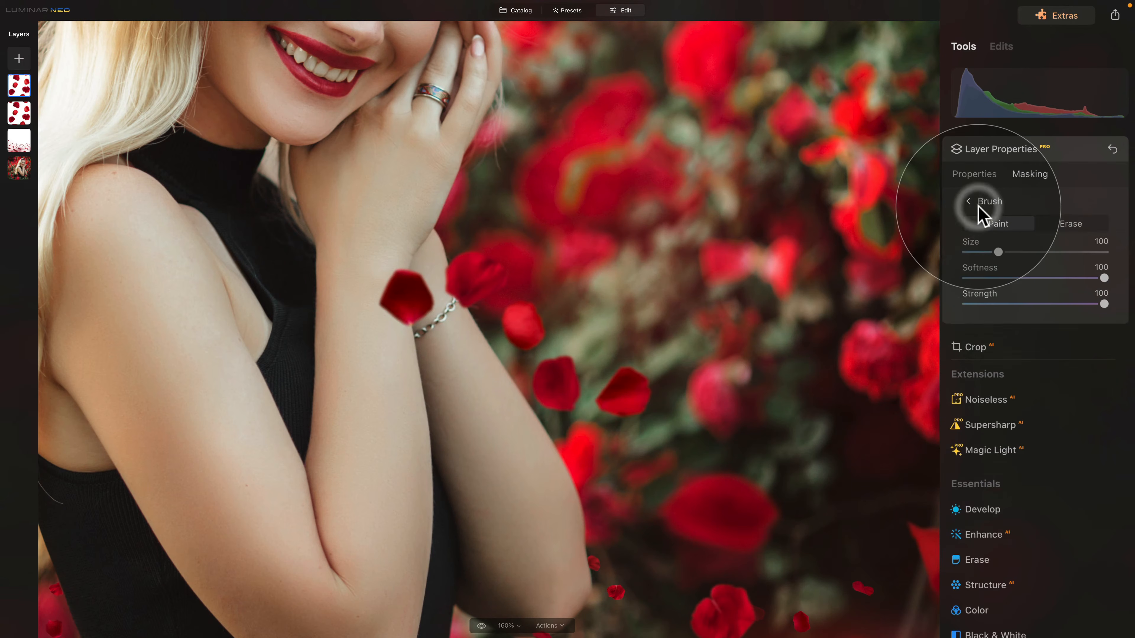
{"action": "left_click", "coordinate": [1076, 224]}
{"action": "left_click", "coordinate": [982, 277]}
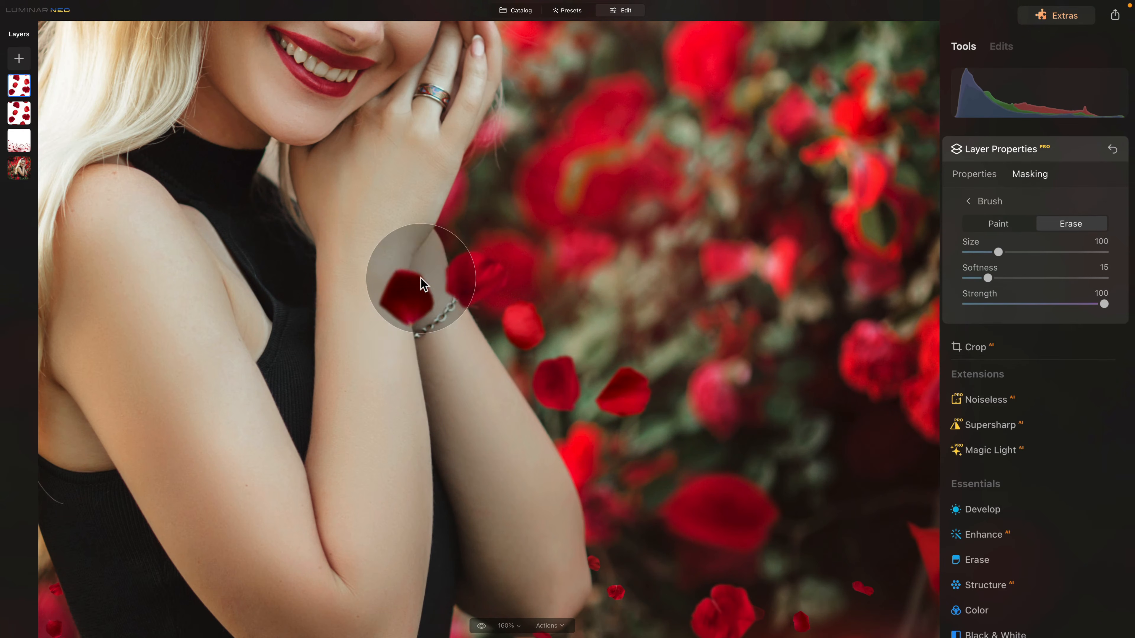
{"action": "mouse_move", "coordinate": [391, 284]}
{"action": "left_mouse_down"}
{"action": "mouse_move", "coordinate": [399, 256]}
{"action": "mouse_move", "coordinate": [424, 308]}
{"action": "mouse_move", "coordinate": [355, 293]}
{"action": "mouse_move", "coordinate": [405, 299]}
{"action": "left_mouse_up"}
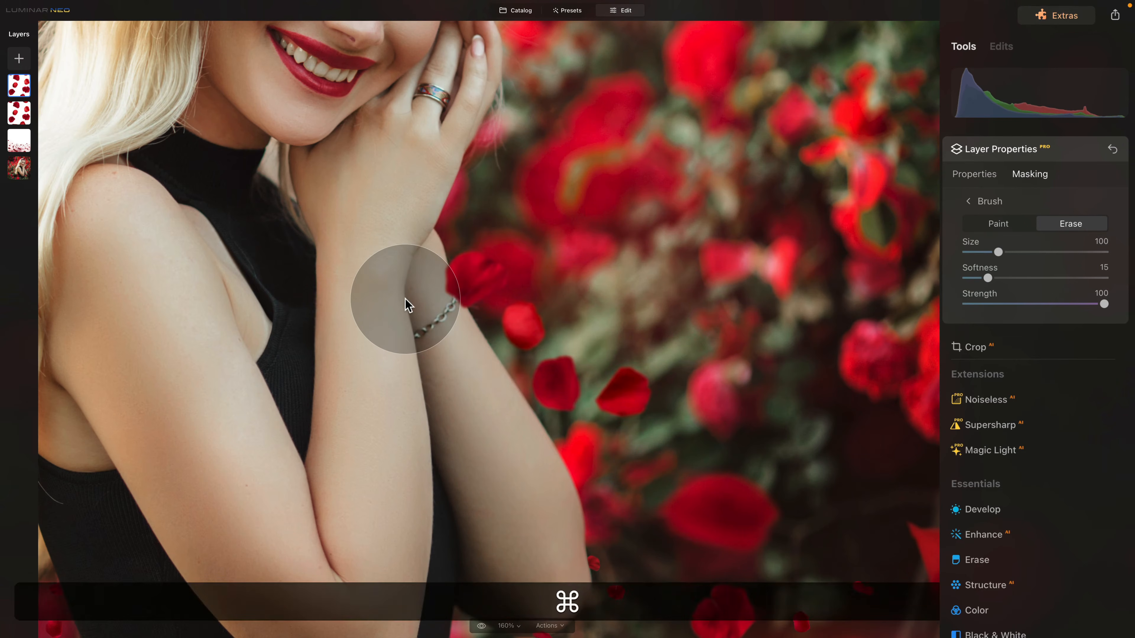
Lower the duplicated petal layer's opacity to 64 so the arm and bracelet show through the overlapping petal
{"action": "key", "text": "super+equal"}
{"action": "key", "text": "super+equal"}
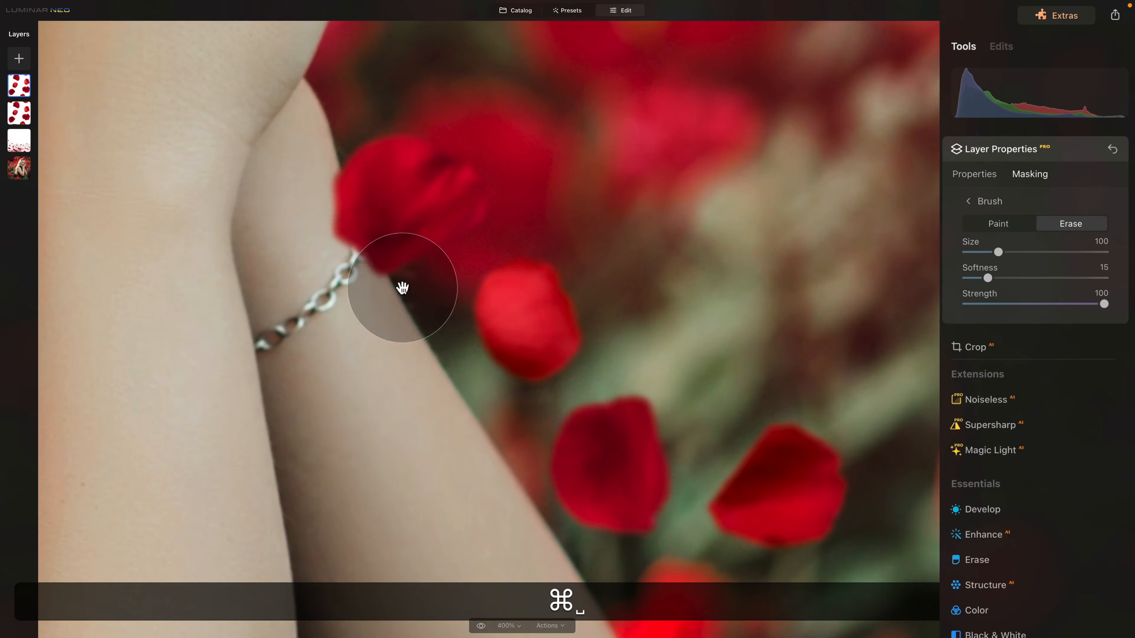
{"action": "left_click_drag", "start_coordinate": [400, 286], "coordinate": [519, 317]}
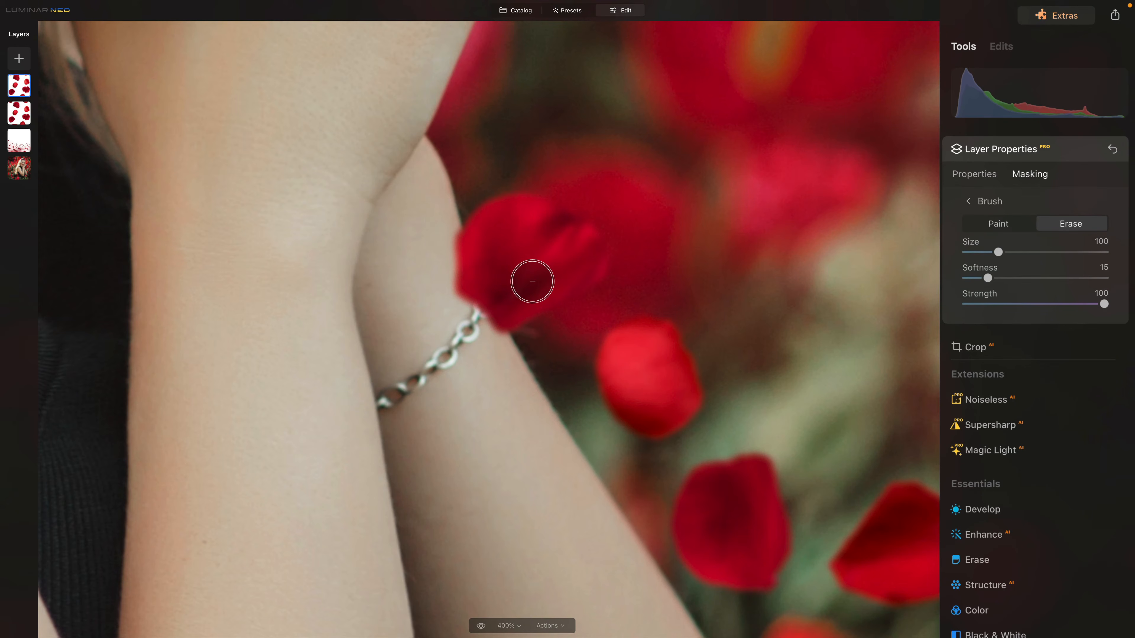
{"action": "left_click", "coordinate": [971, 174]}
{"action": "left_click_drag", "start_coordinate": [1101, 214], "coordinate": [1054, 214]}
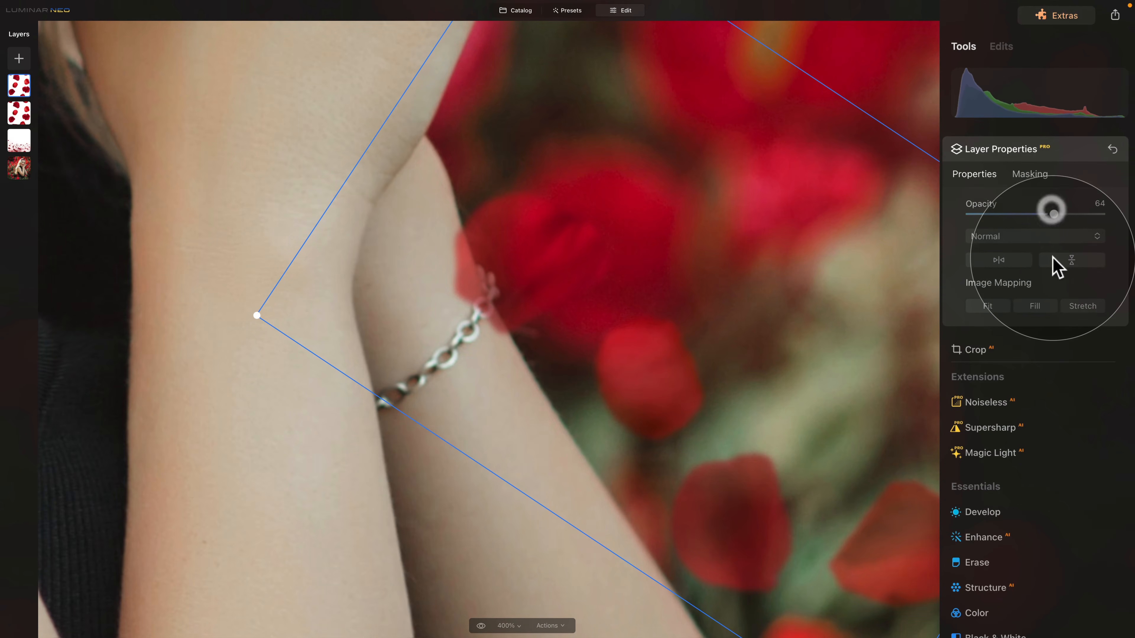
Erase the petal where it overlaps the arm and bracelet with softness 15, and paint its edge back along the arm
{"action": "left_click", "coordinate": [1039, 177]}
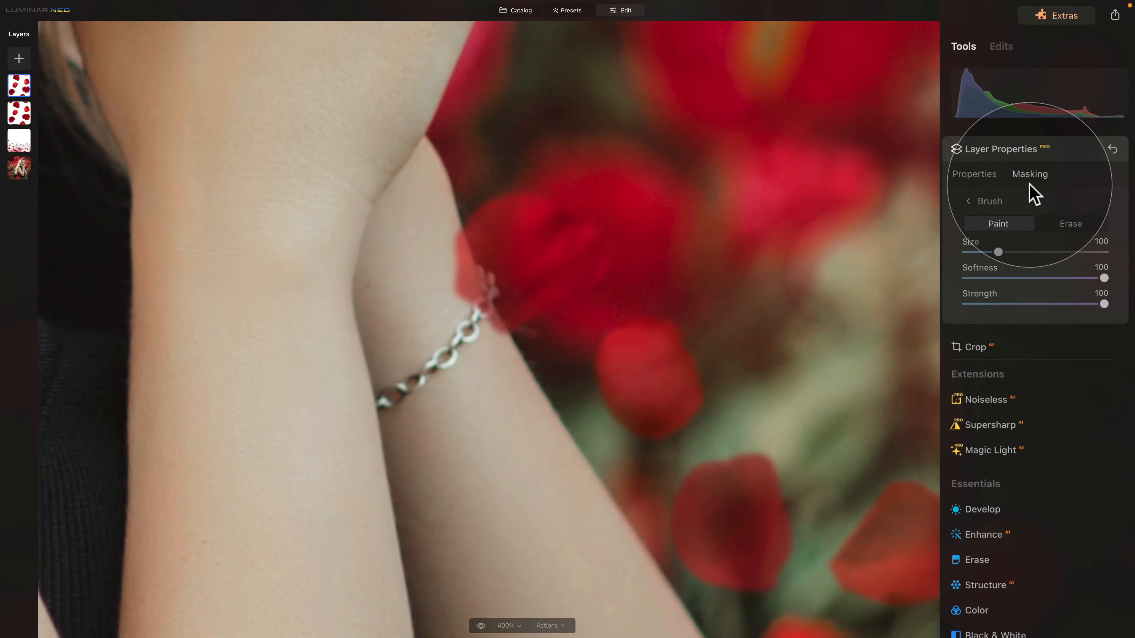
{"action": "left_click", "coordinate": [1084, 224]}
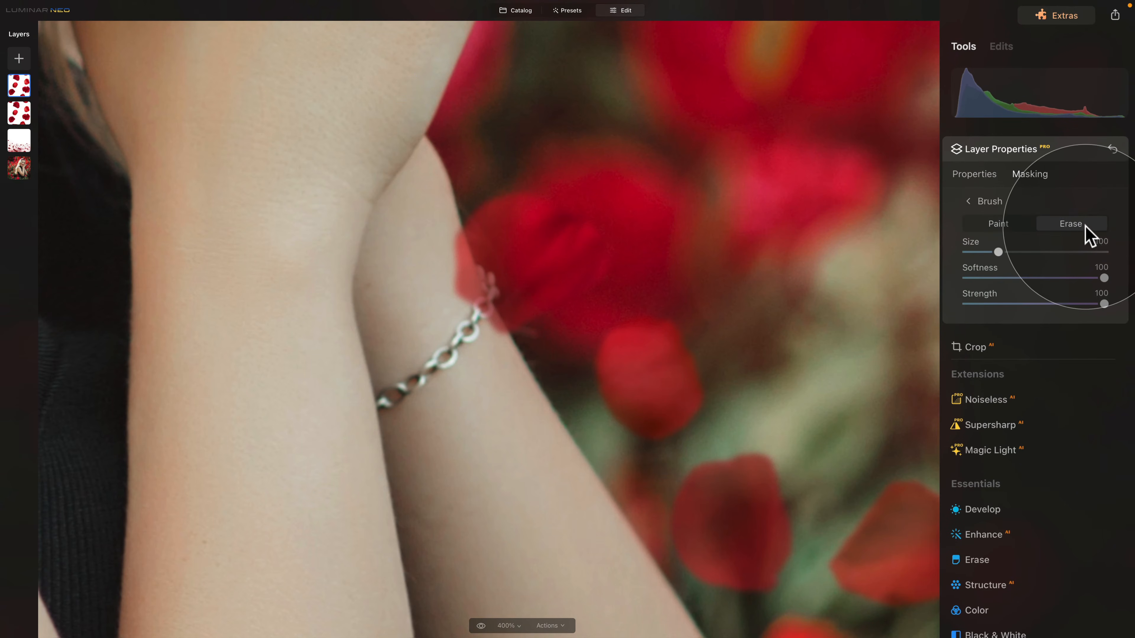
{"action": "left_click", "coordinate": [984, 277]}
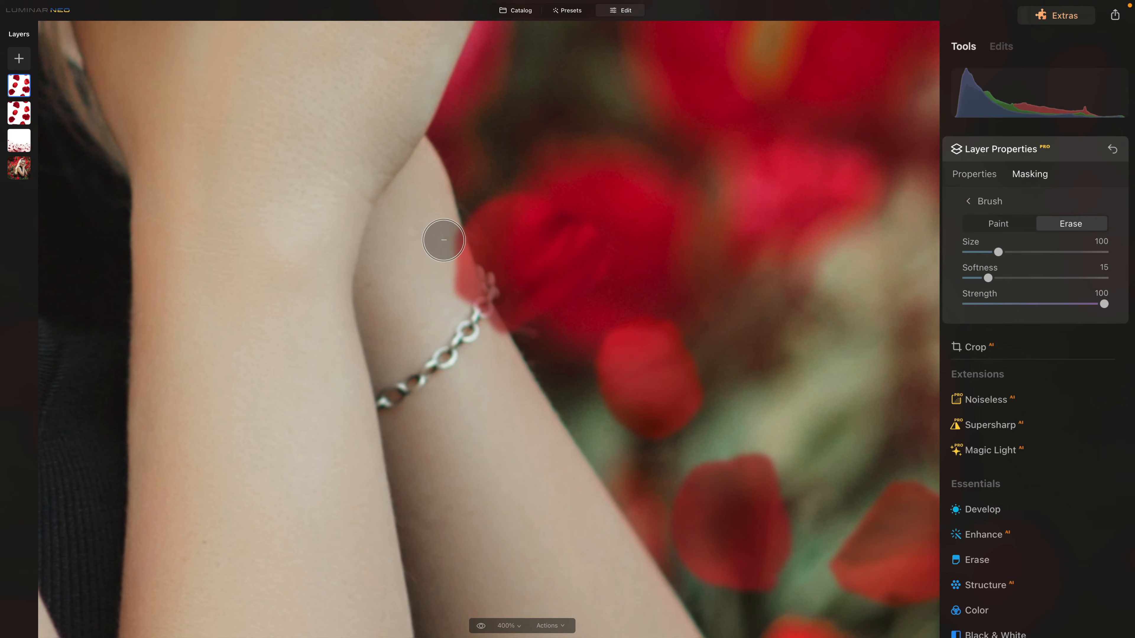
{"action": "mouse_move", "coordinate": [442, 243]}
{"action": "left_mouse_down"}
{"action": "mouse_move", "coordinate": [449, 296]}
{"action": "mouse_move", "coordinate": [479, 334]}
{"action": "left_mouse_up"}
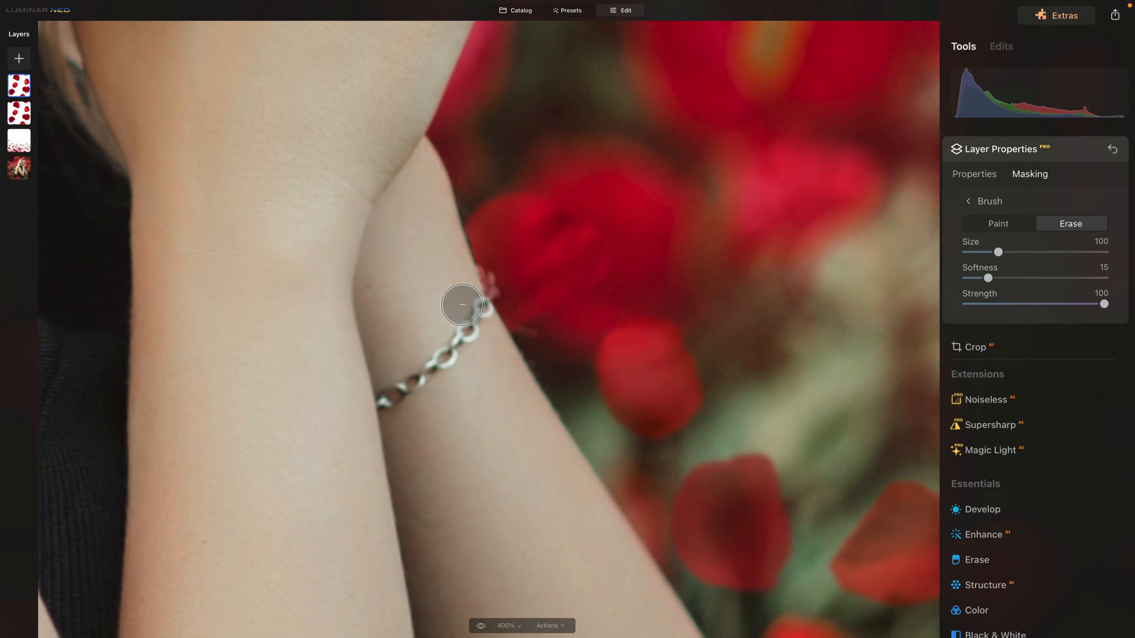
{"action": "key", "text": "x"}
{"action": "left_click_drag", "start_coordinate": [486, 226], "coordinate": [498, 268]}
{"action": "left_click", "coordinate": [483, 221]}
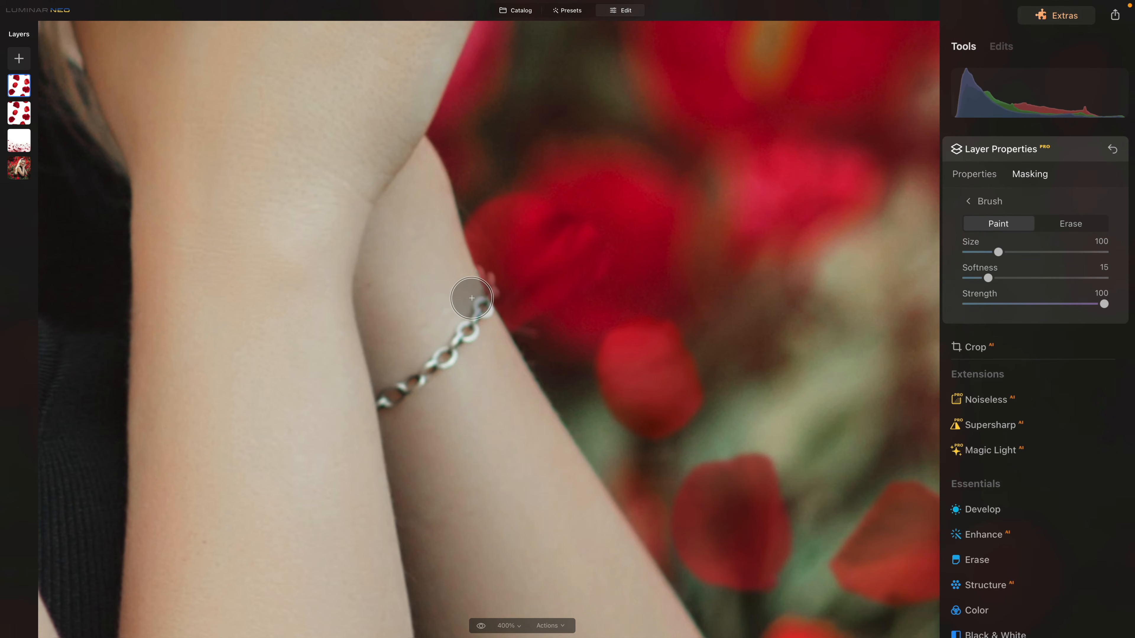
Restore the duplicated petal layer's opacity to 100 and close the layer's properties
{"action": "key", "text": "super+0"}
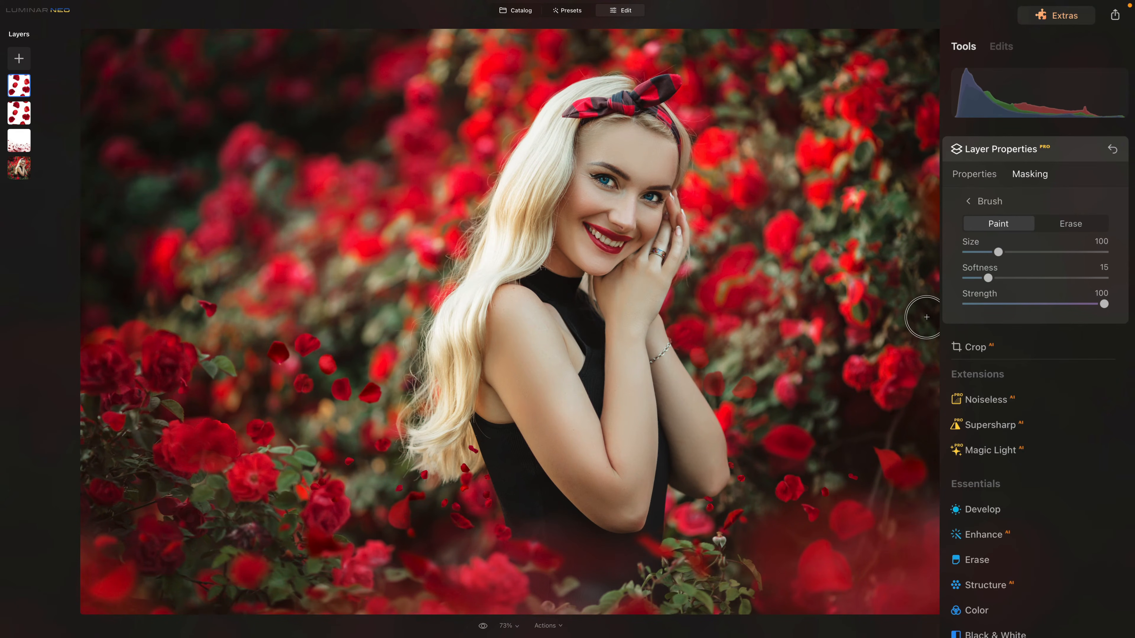
{"action": "left_click", "coordinate": [983, 174]}
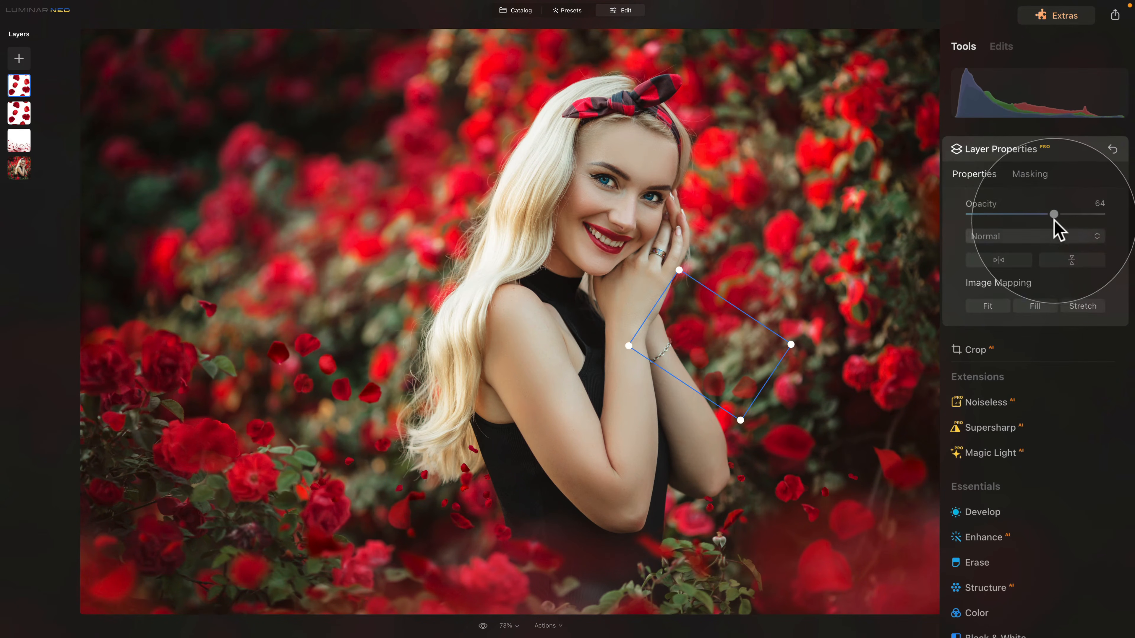
{"action": "left_click_drag", "start_coordinate": [1054, 219], "coordinate": [1119, 223]}
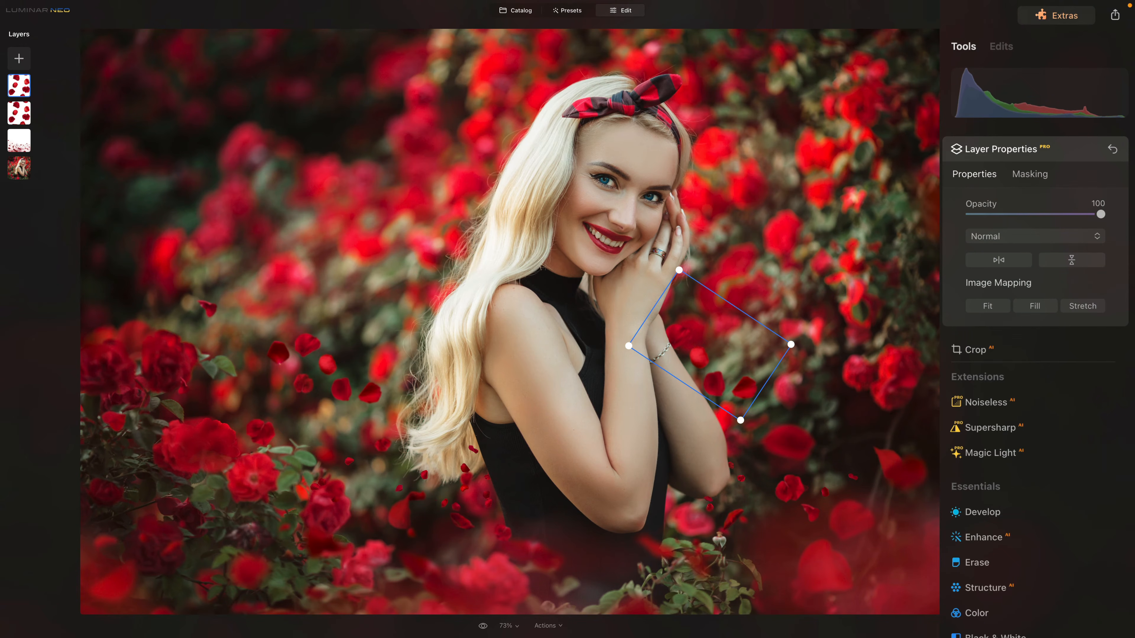
{"action": "key", "text": "Return"}
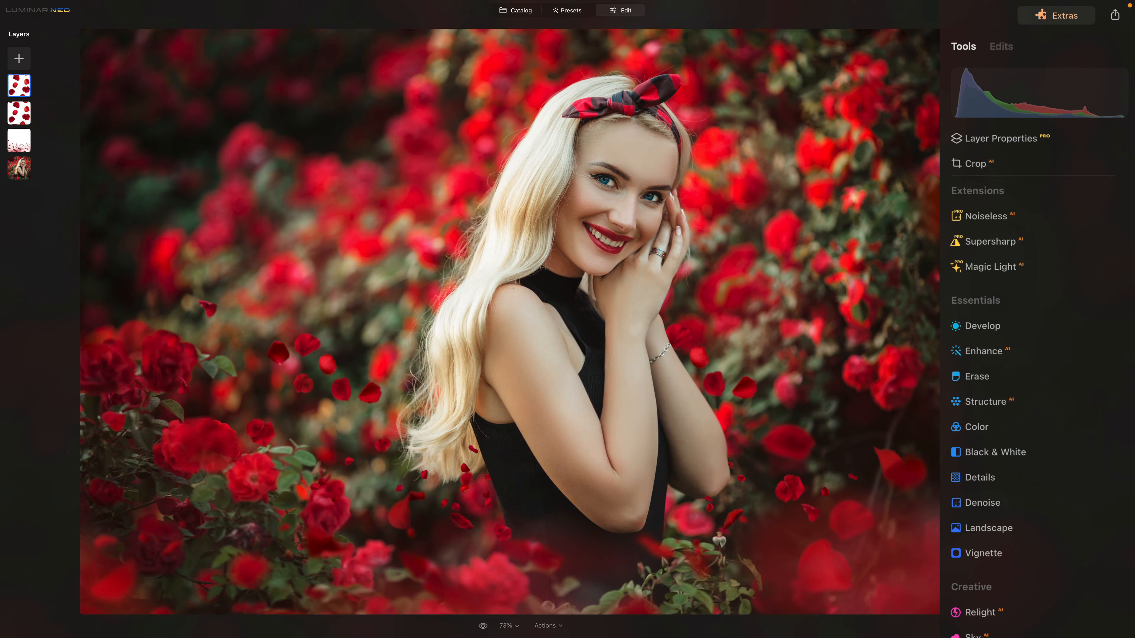
Start exporting the image to the E49 - Rose Petals folder in Luminar NEO - Academy, named Rose Petal Edit
{"action": "right_click", "coordinate": [416, 165]}
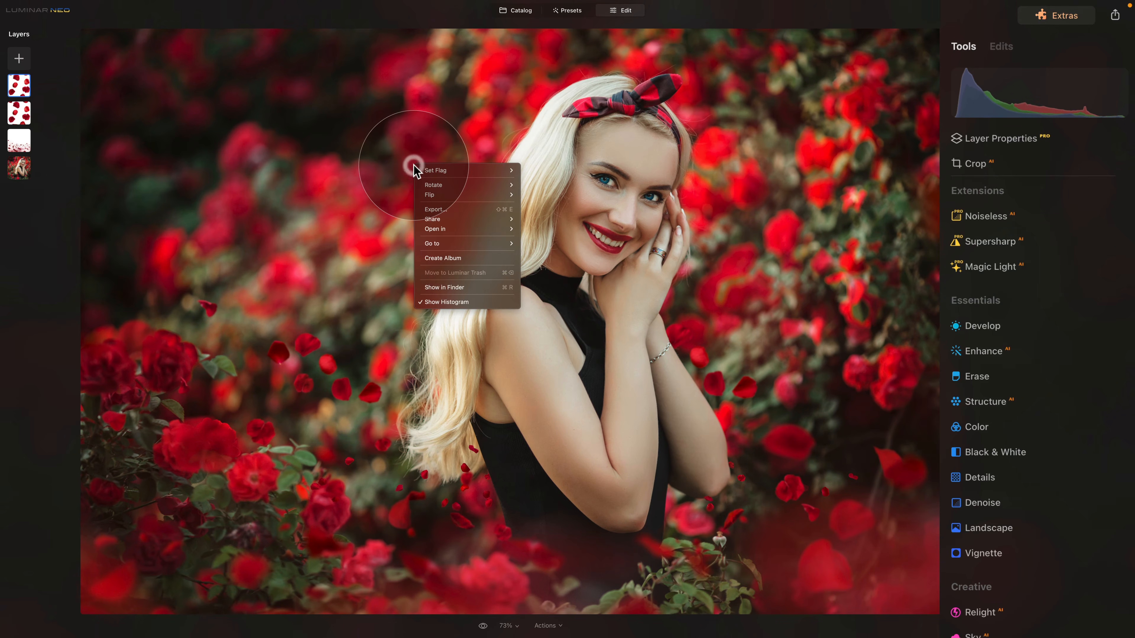
{"action": "left_click", "coordinate": [471, 210]}
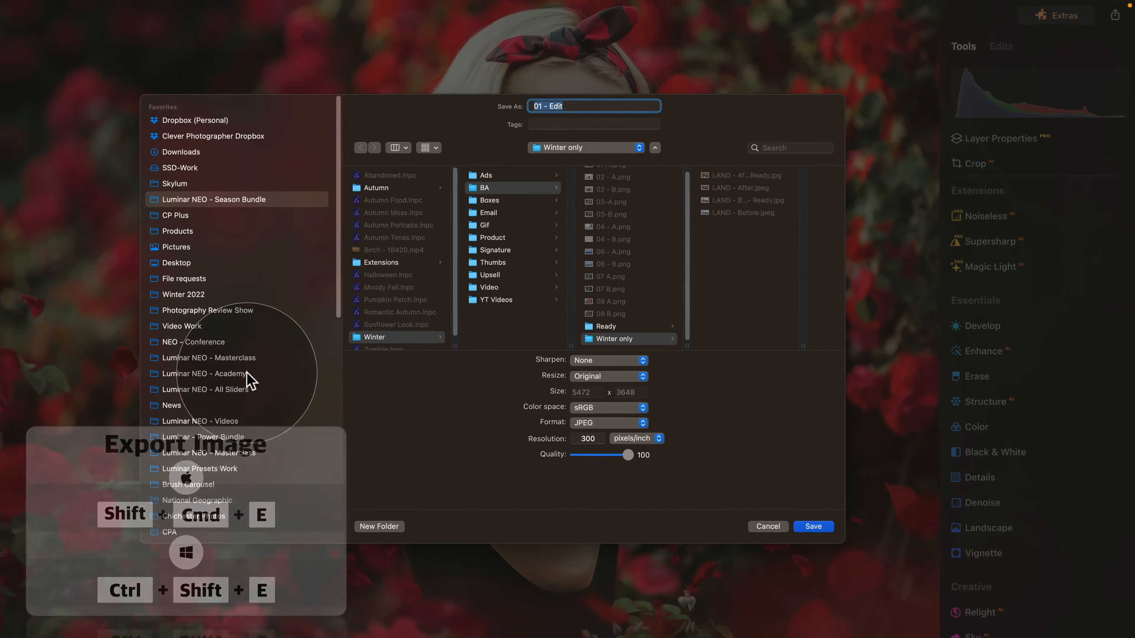
{"action": "left_click", "coordinate": [364, 362]}
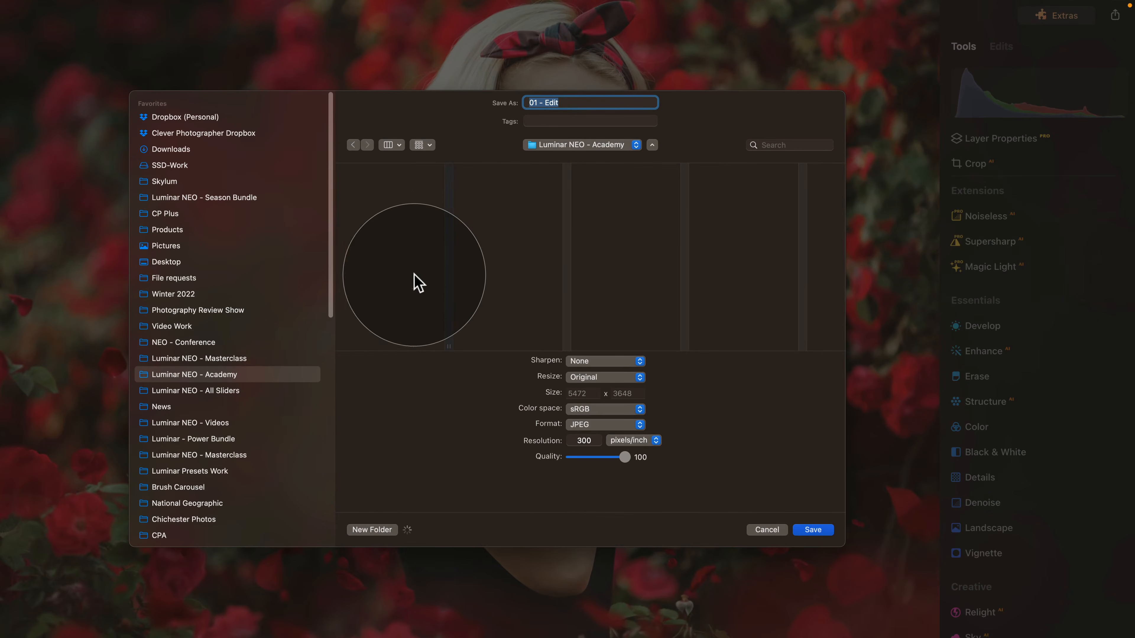
{"action": "scroll", "coordinate": [414, 273], "scroll_direction": "down", "scroll_amount": 15}
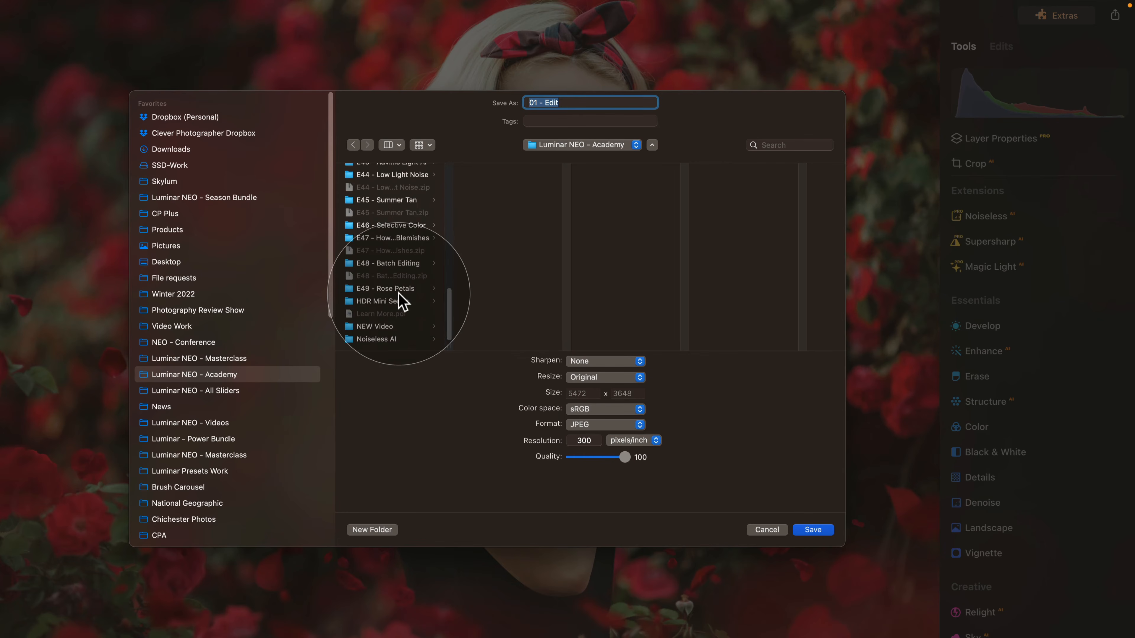
{"action": "left_click", "coordinate": [399, 289]}
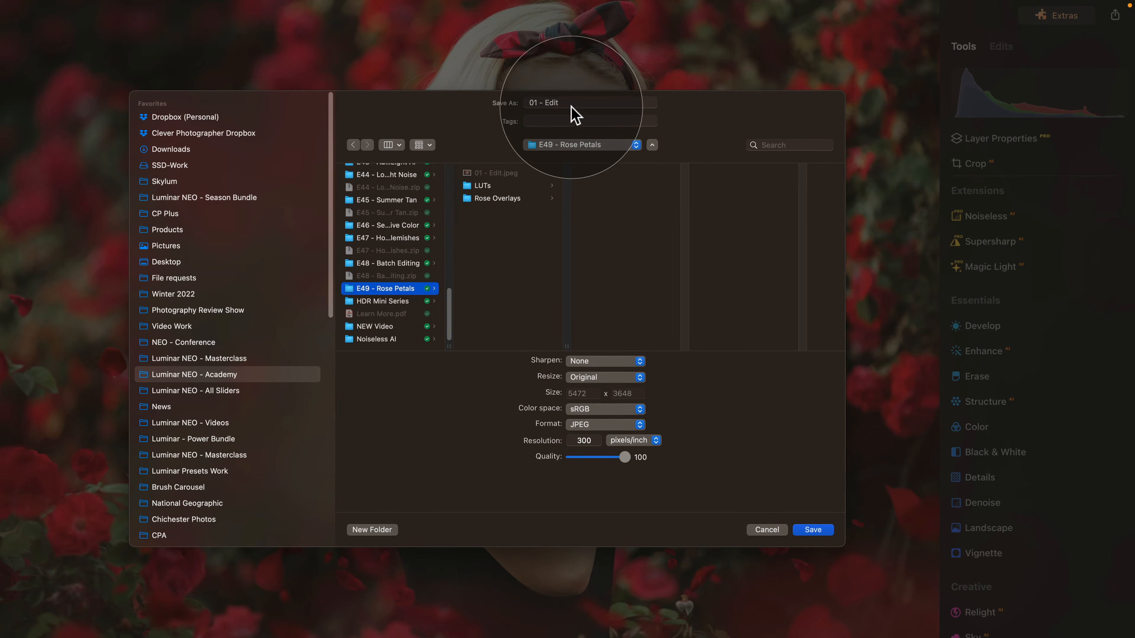
{"action": "left_click_drag", "start_coordinate": [572, 102], "coordinate": [447, 98]}
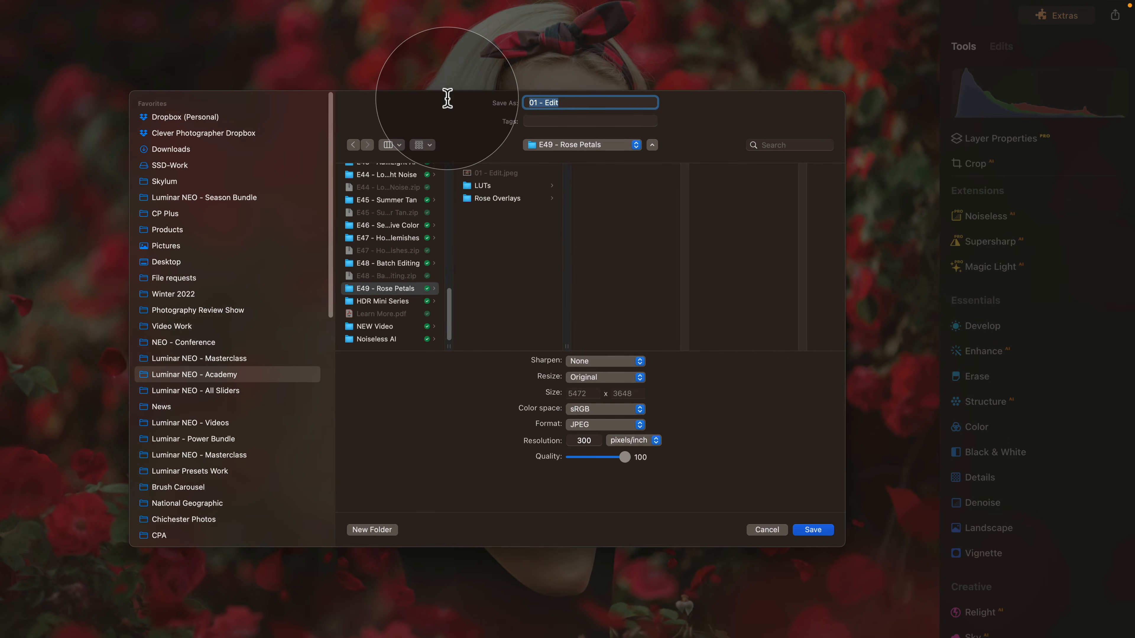
{"action": "type", "text": "Rose Petal Edit"}
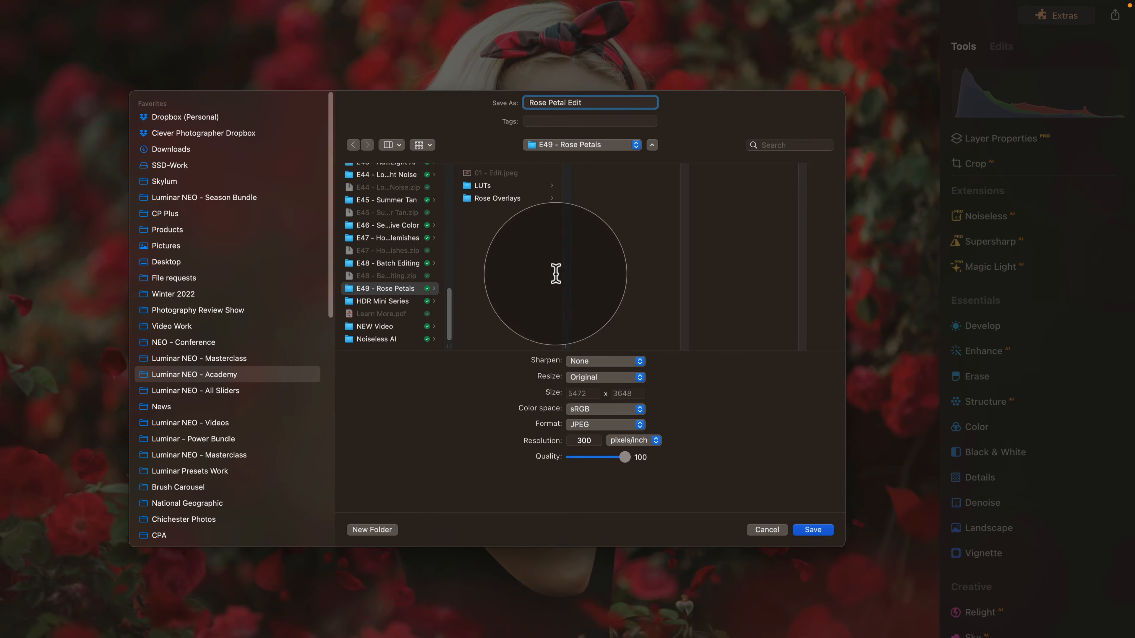
Keep export sharpening at None and the size at Original, and choose TIFF as the file format
{"action": "left_click", "coordinate": [621, 362]}
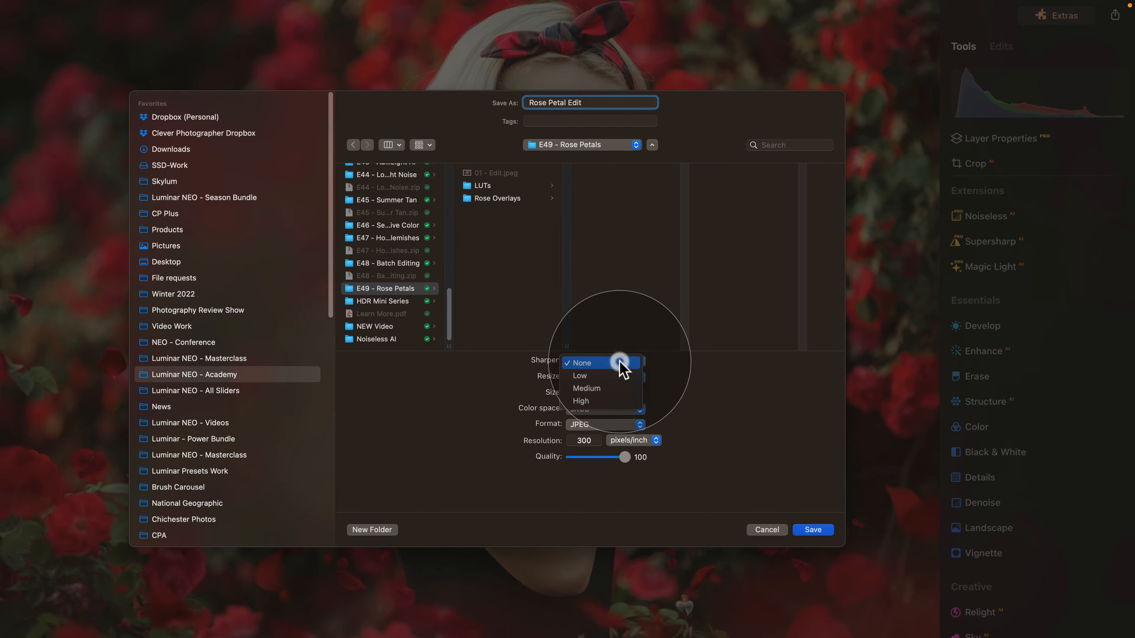
{"action": "left_click", "coordinate": [621, 362]}
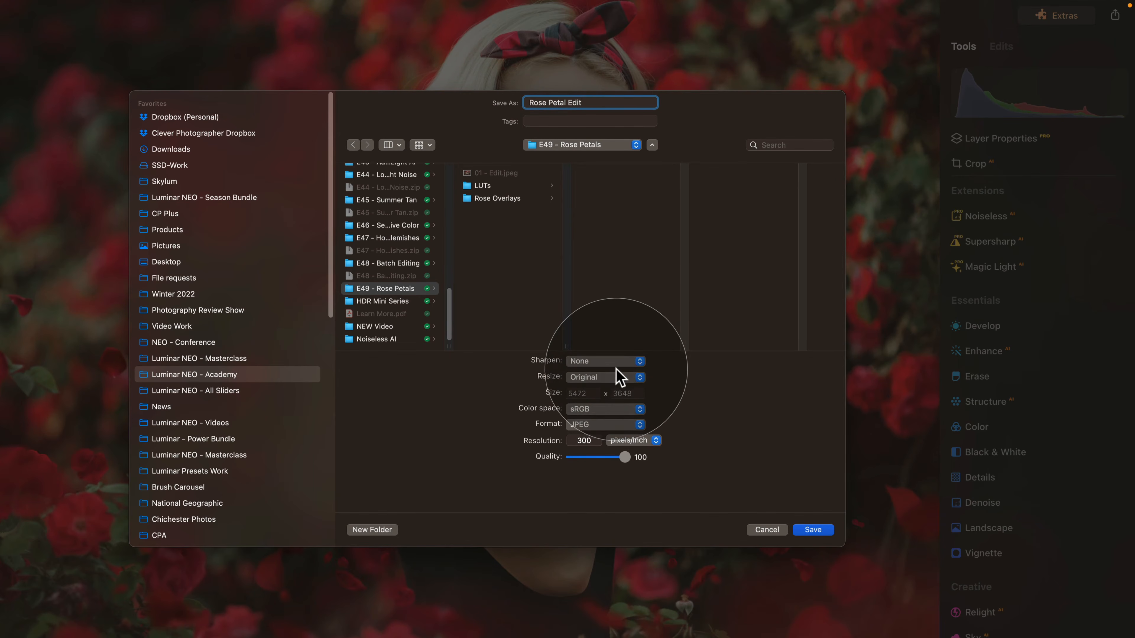
{"action": "left_click", "coordinate": [623, 377]}
{"action": "left_click", "coordinate": [624, 377]}
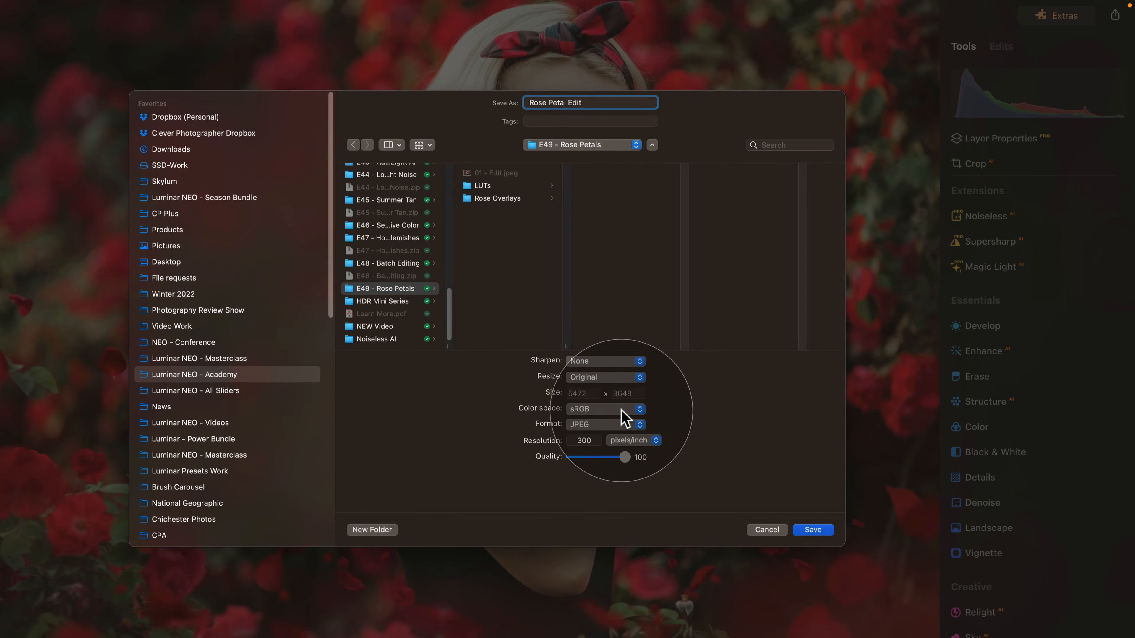
{"action": "left_click", "coordinate": [618, 430]}
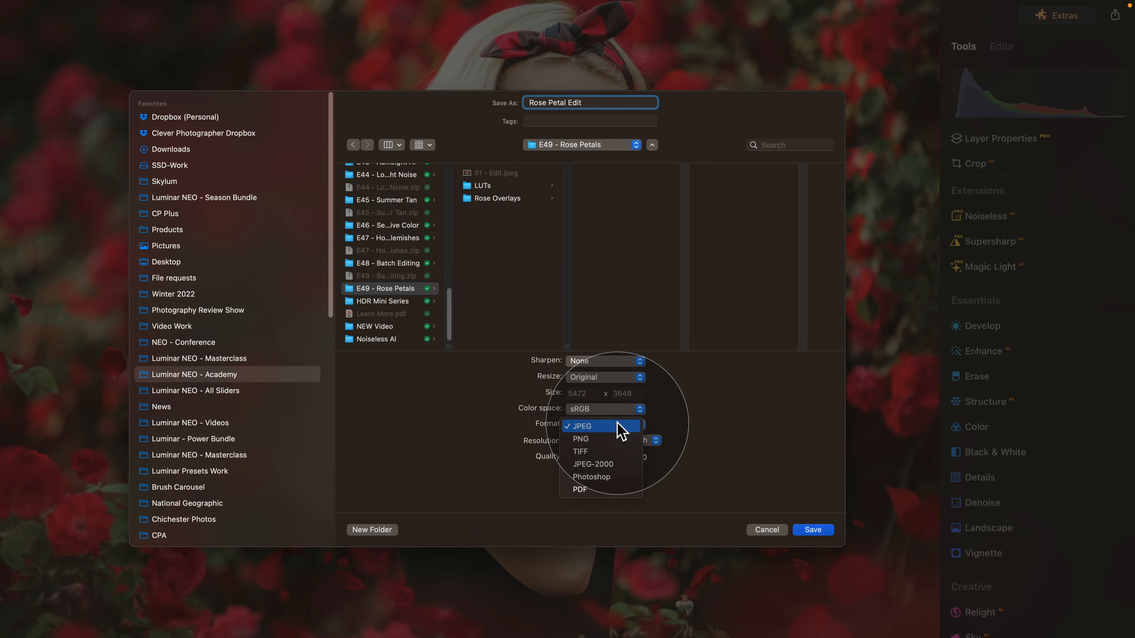
{"action": "left_click", "coordinate": [608, 451]}
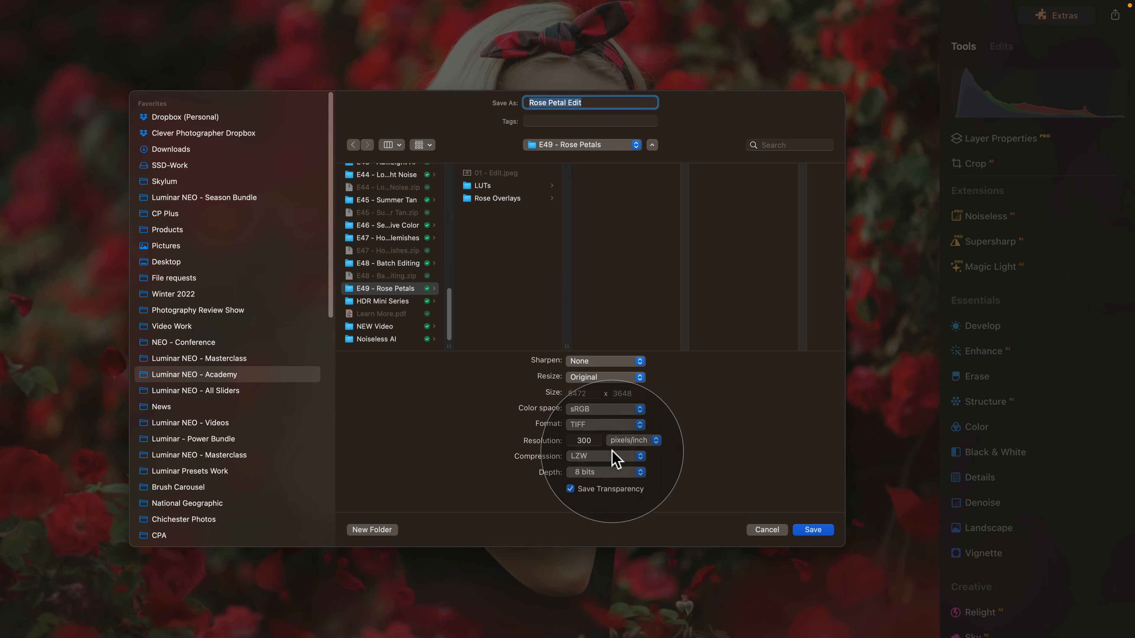
Set the TIFF compression to None and depth to 16 bits, disable saving transparency, and save the export
{"action": "double_click", "coordinate": [596, 441]}
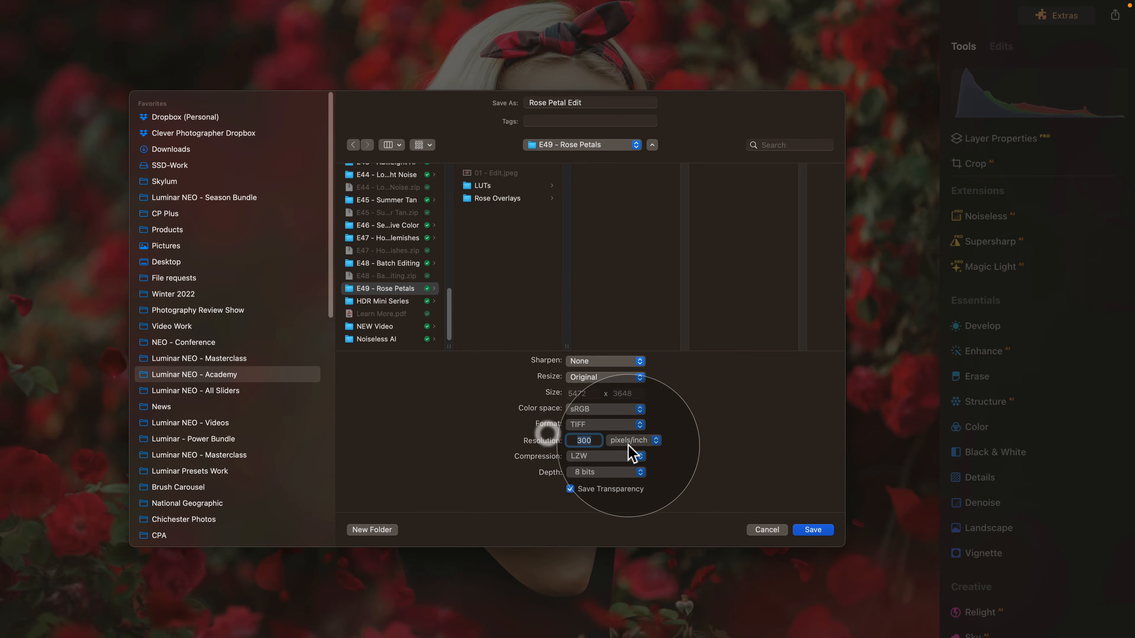
{"action": "left_click", "coordinate": [607, 456]}
{"action": "left_click", "coordinate": [606, 446]}
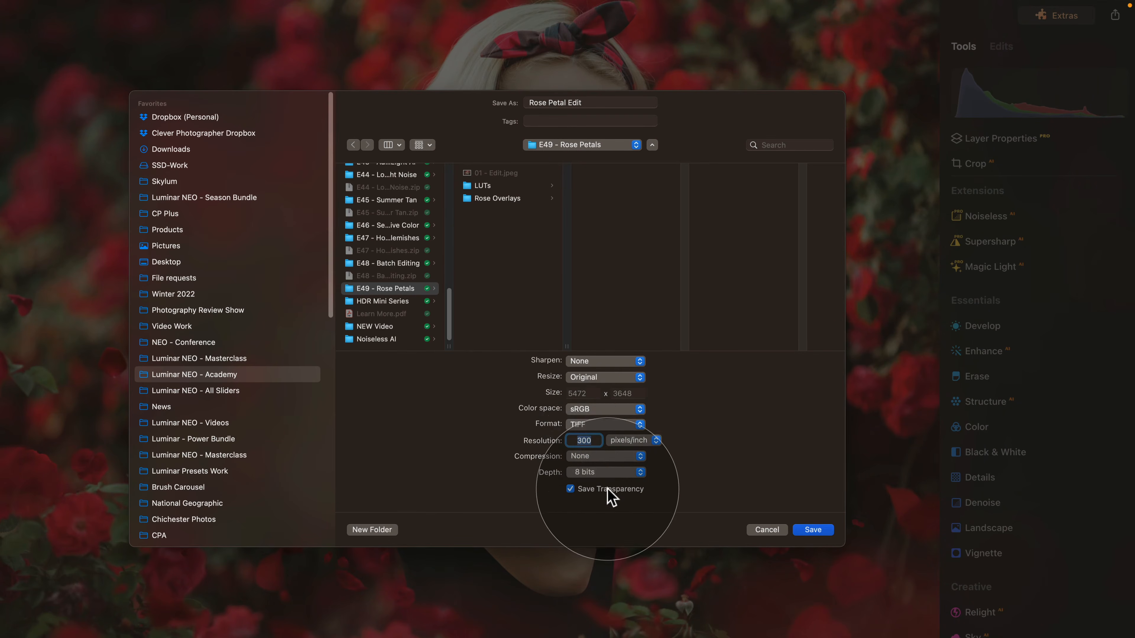
{"action": "left_click", "coordinate": [606, 473]}
{"action": "left_click", "coordinate": [608, 487]}
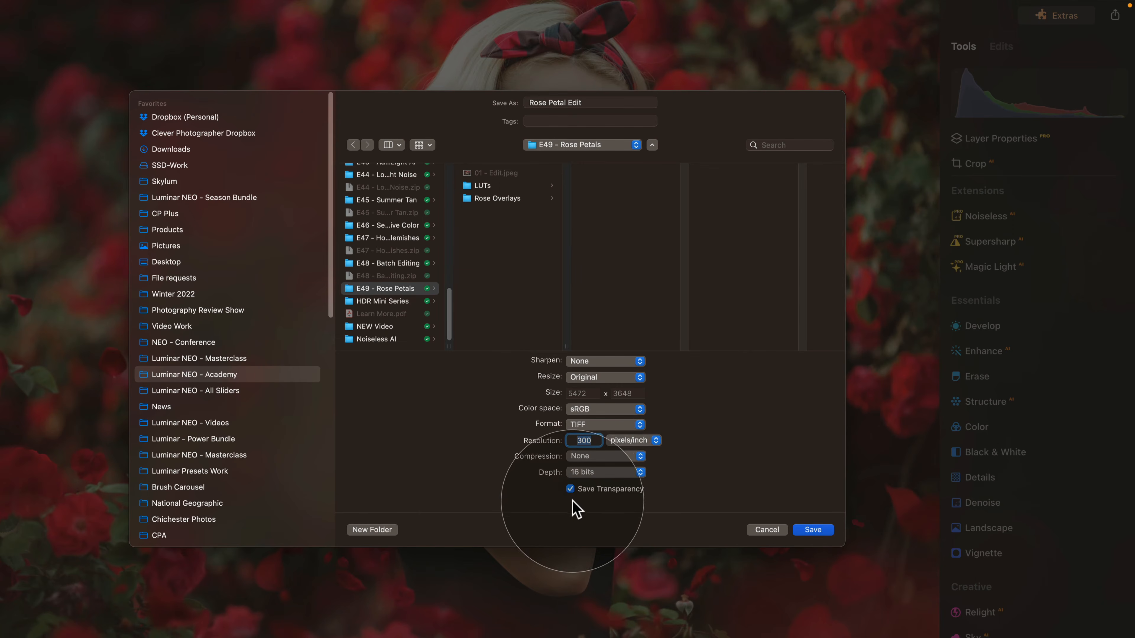
{"action": "left_click", "coordinate": [570, 489]}
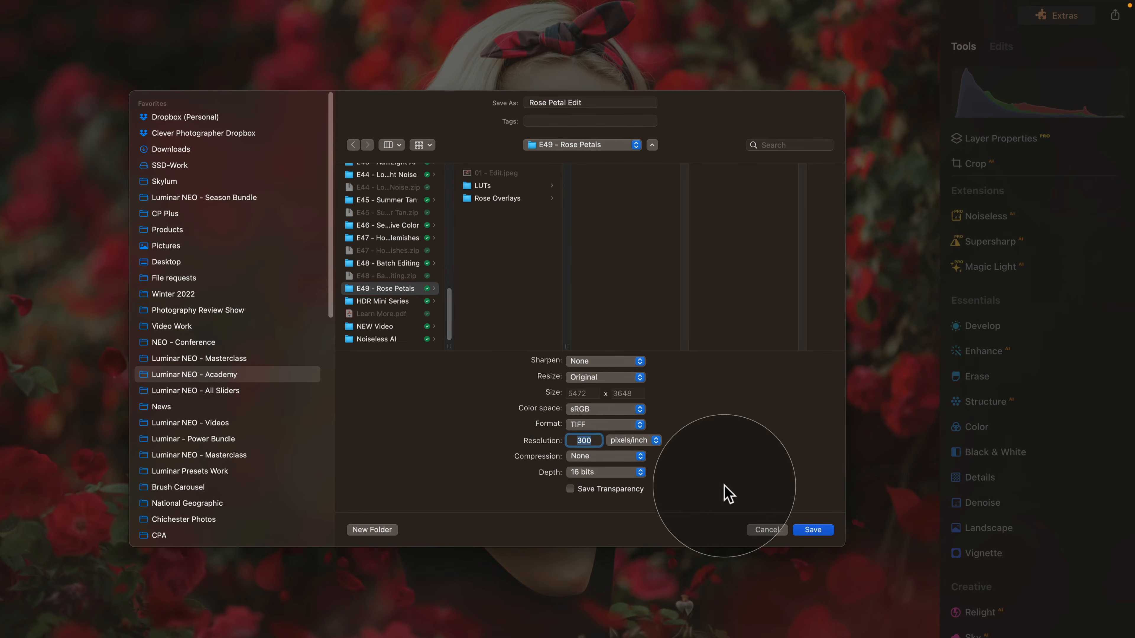
{"action": "left_click", "coordinate": [818, 530]}
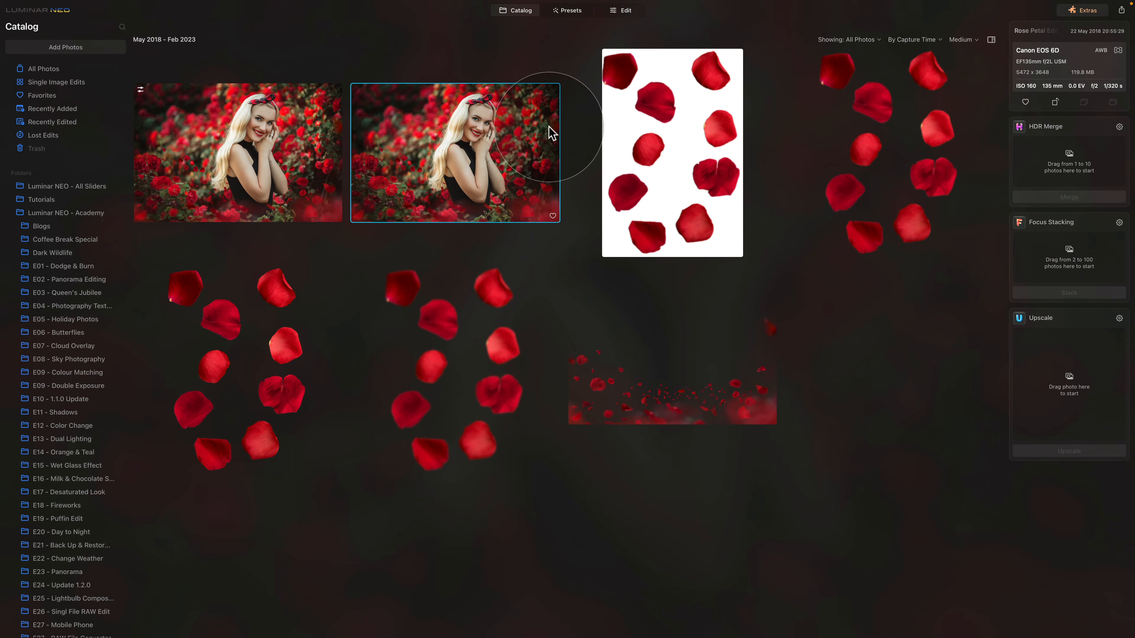
Open the flattened rose petal image for editing and expand the Mood adjustment
{"action": "left_click", "coordinate": [620, 11]}
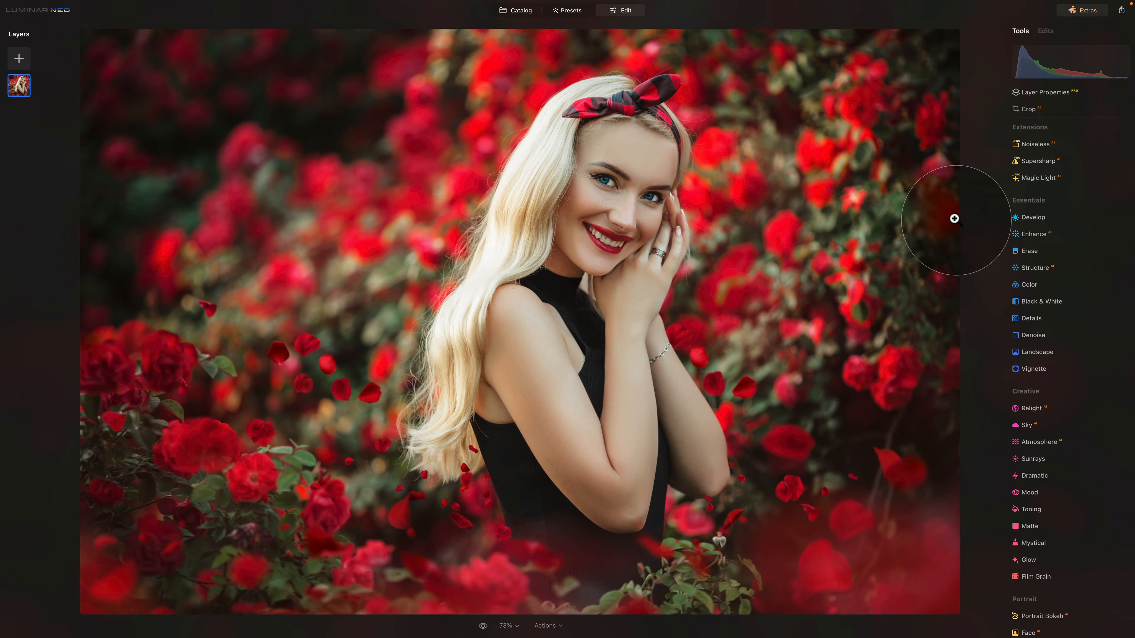
{"action": "scroll", "coordinate": [1045, 230], "scroll_direction": "down", "scroll_amount": 3}
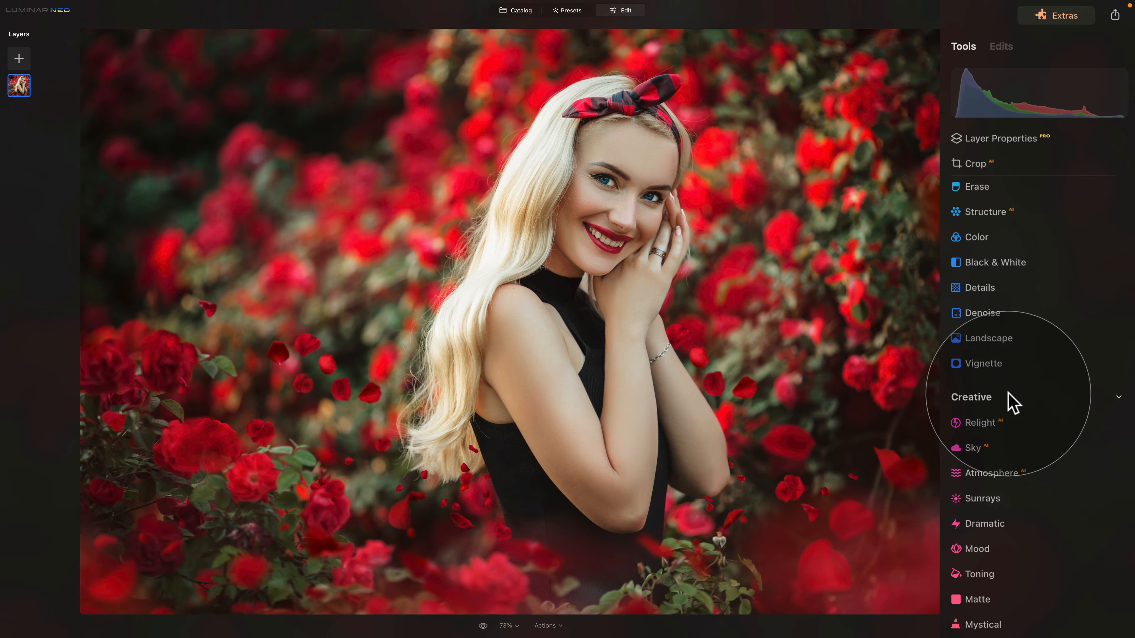
{"action": "scroll", "coordinate": [1008, 397], "scroll_direction": "down", "scroll_amount": 3}
{"action": "scroll", "coordinate": [1011, 296], "scroll_direction": "down", "scroll_amount": 5}
{"action": "left_click", "coordinate": [975, 232]}
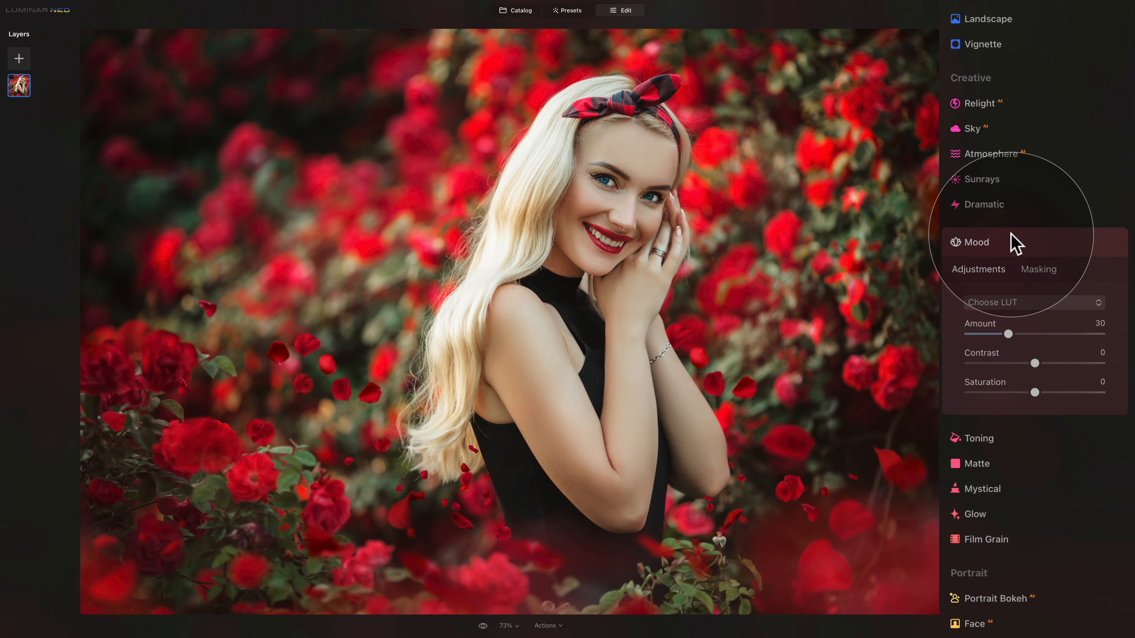
Add the Fairytale, Enchanted Garden, Cupid and Love Hurts cube files from the LUTs folder as custom LUTs
{"action": "scroll", "coordinate": [1013, 237], "scroll_direction": "down", "scroll_amount": 2}
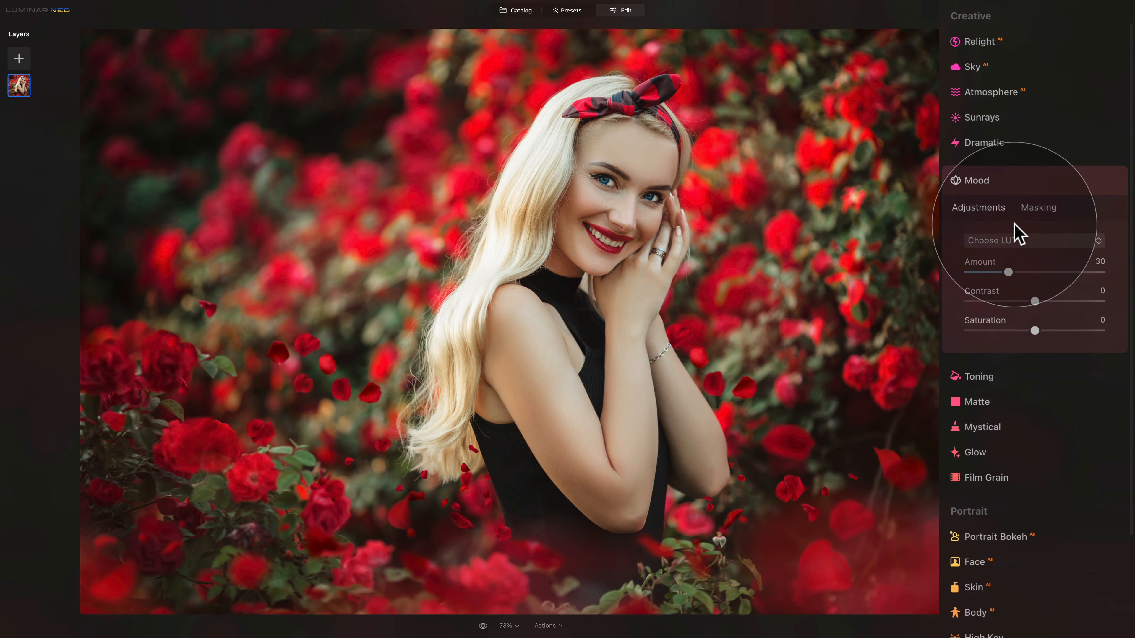
{"action": "left_click", "coordinate": [1052, 240]}
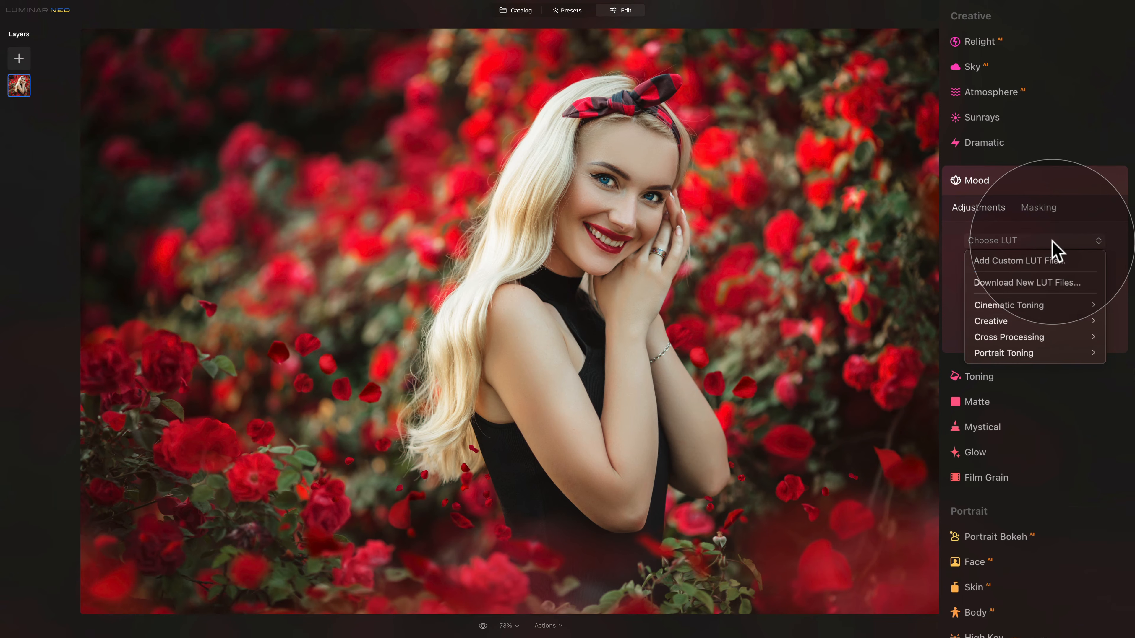
{"action": "left_click", "coordinate": [1050, 263]}
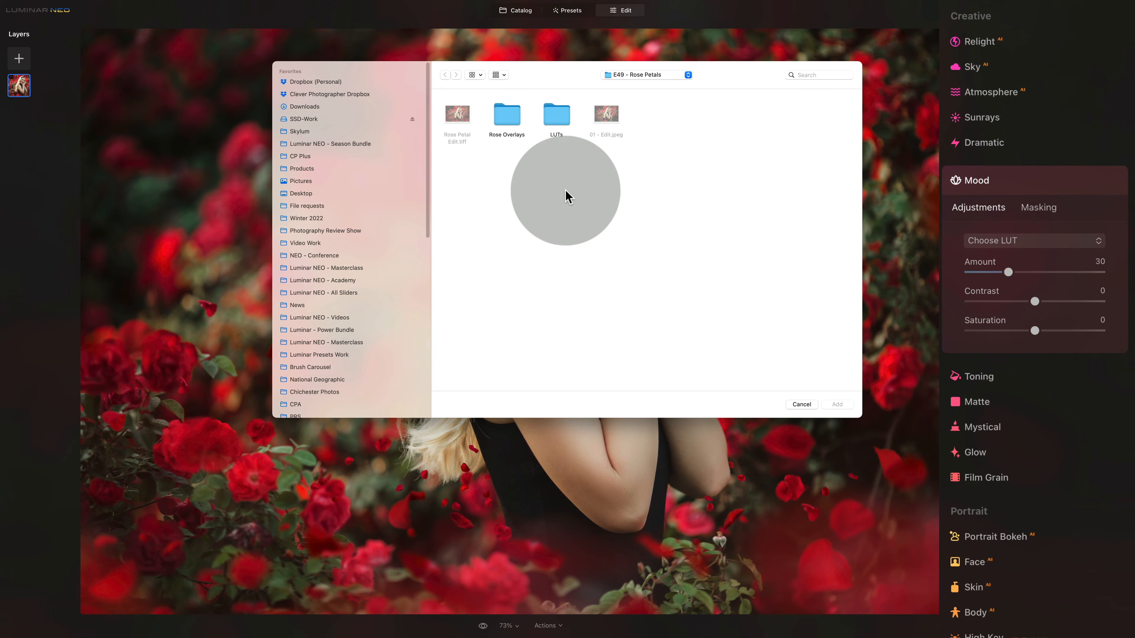
{"action": "double_click", "coordinate": [559, 116]}
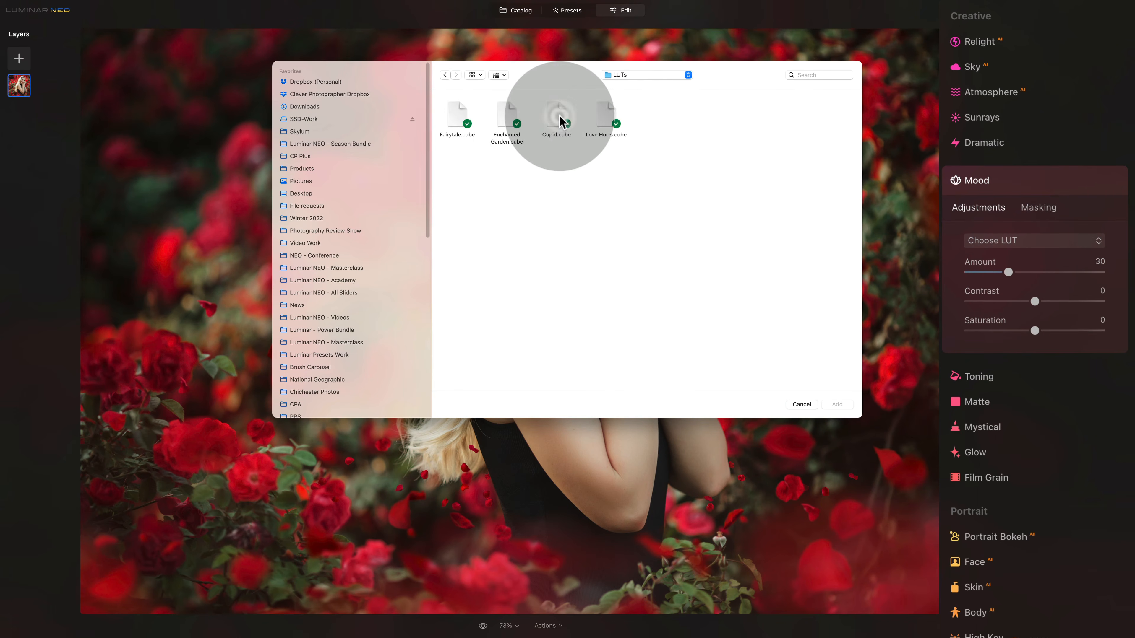
{"action": "left_click_drag", "start_coordinate": [683, 192], "coordinate": [452, 82]}
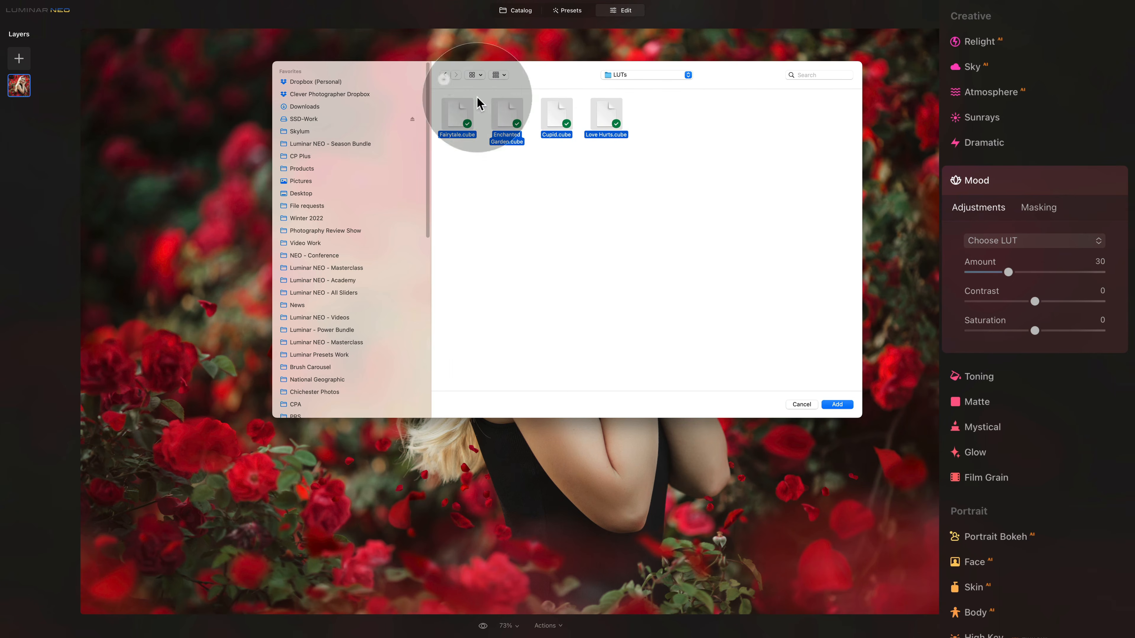
{"action": "left_click", "coordinate": [842, 405]}
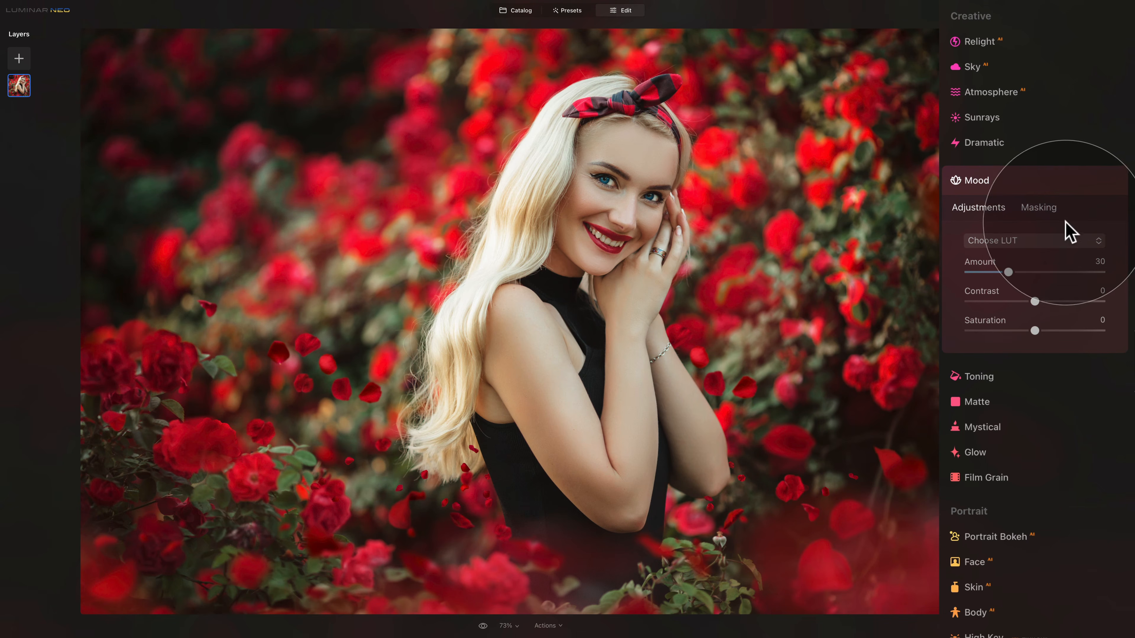
Apply the custom Cupid LUT to the portrait and set its amount to 100
{"action": "left_click", "coordinate": [1066, 243]}
{"action": "mouse_move", "coordinate": [1051, 299]}
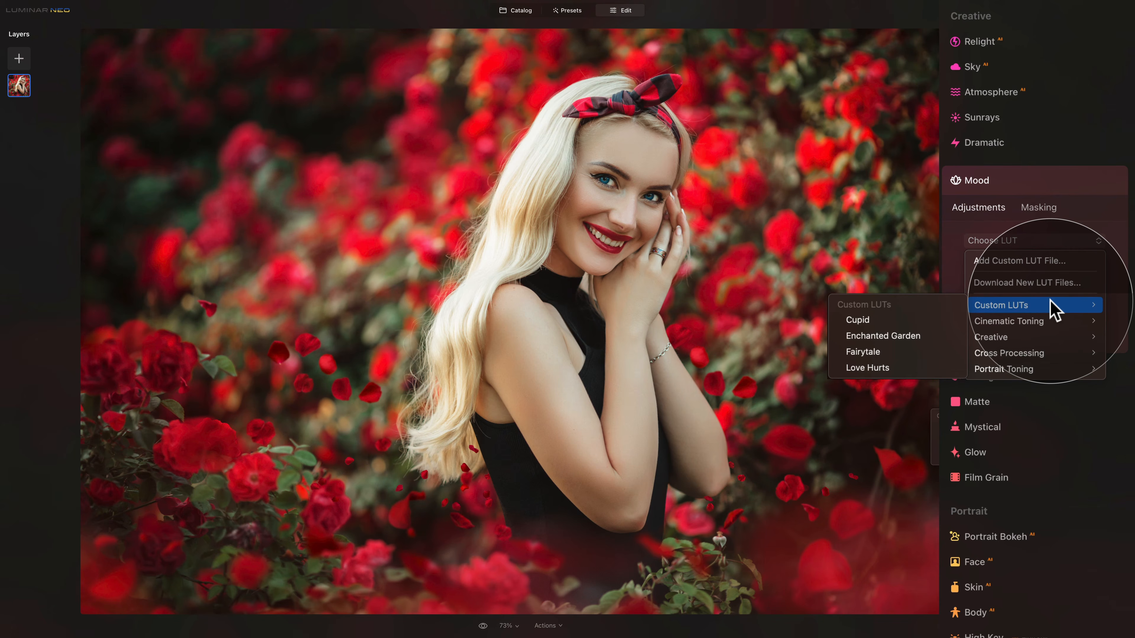
{"action": "left_click", "coordinate": [903, 320]}
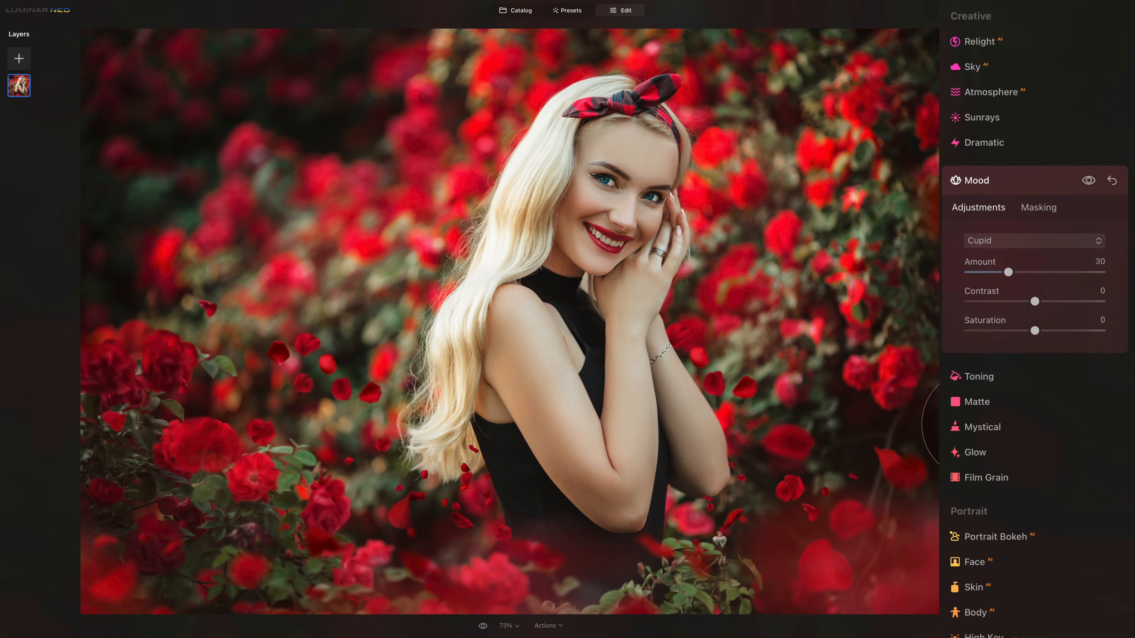
{"action": "left_click_drag", "start_coordinate": [1008, 272], "coordinate": [1108, 268]}
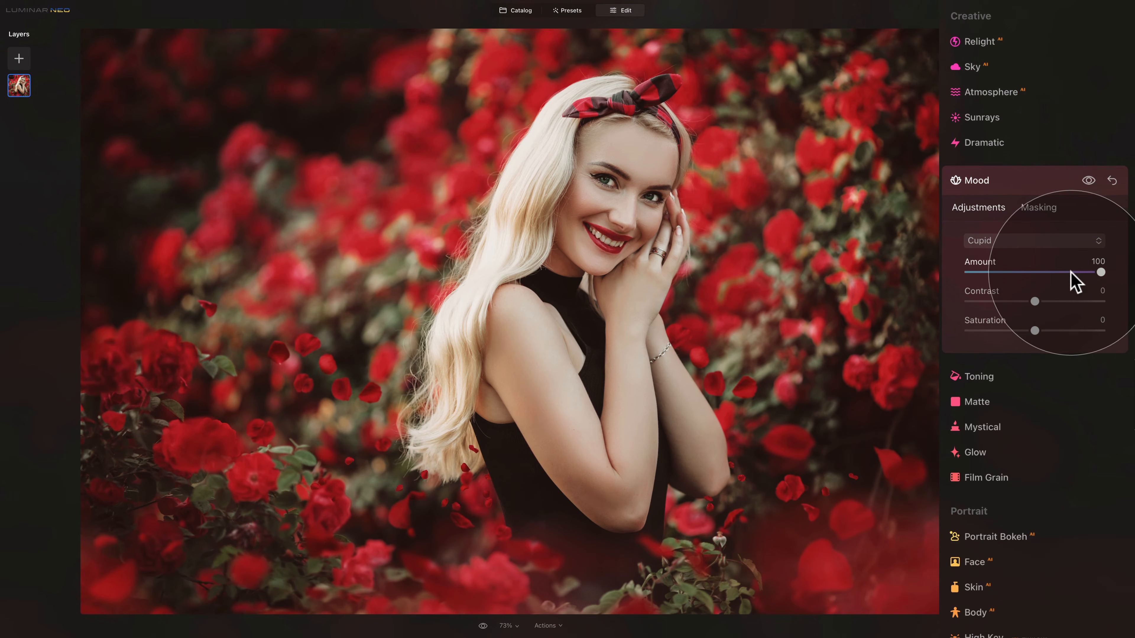
Try the custom Enchanted Garden LUT on the portrait and compare the image with and without the Mood effect
{"action": "left_click", "coordinate": [1045, 241]}
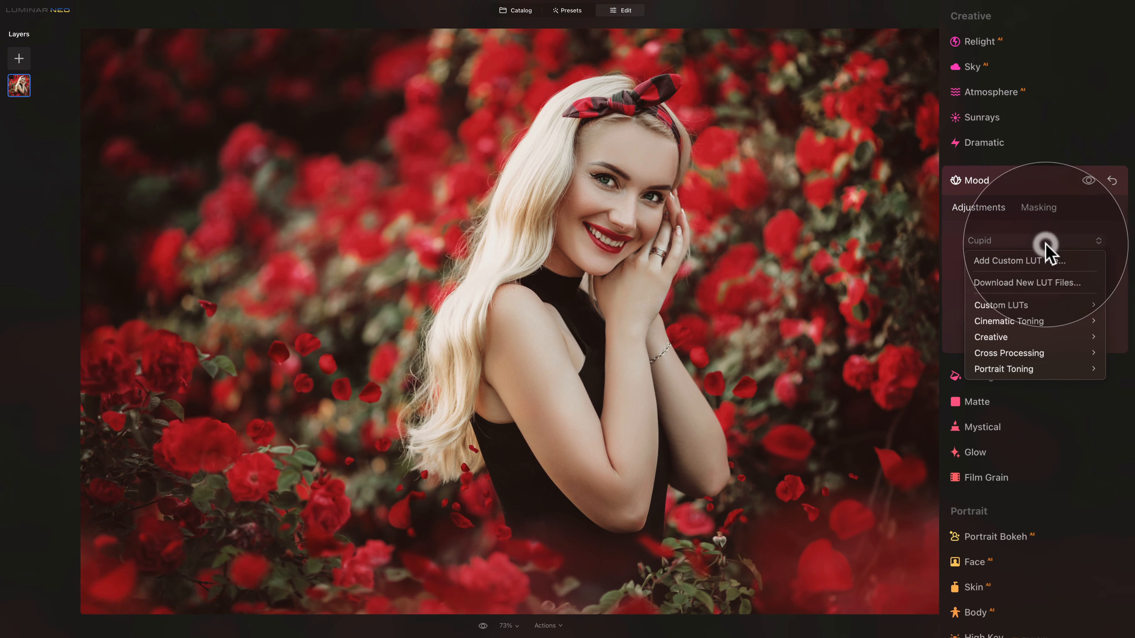
{"action": "mouse_move", "coordinate": [1003, 305]}
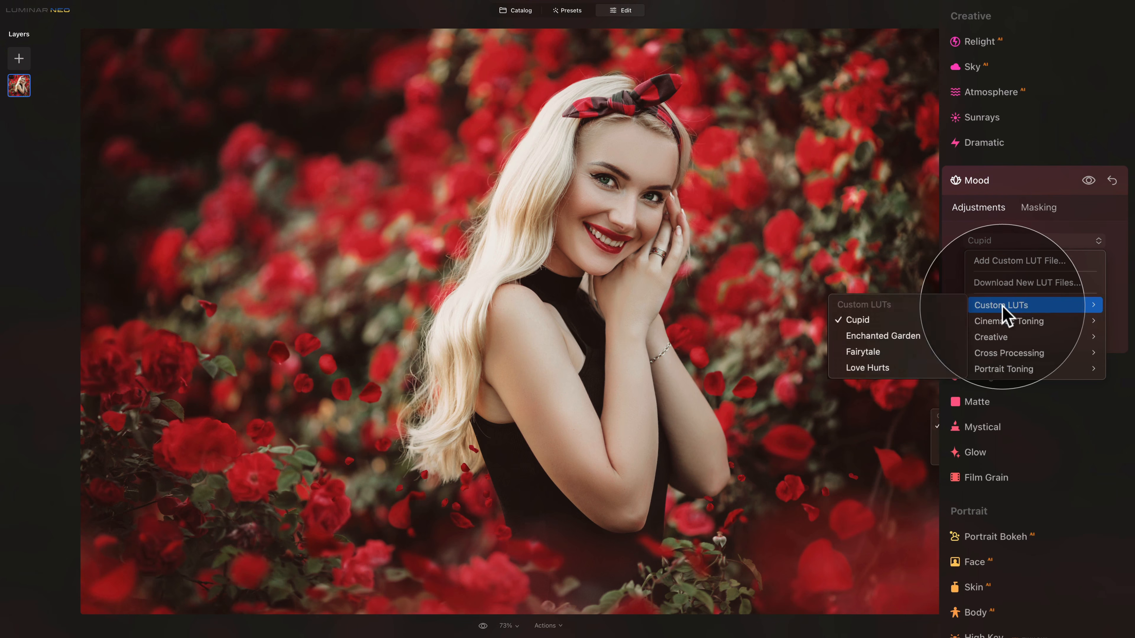
{"action": "left_click", "coordinate": [919, 335]}
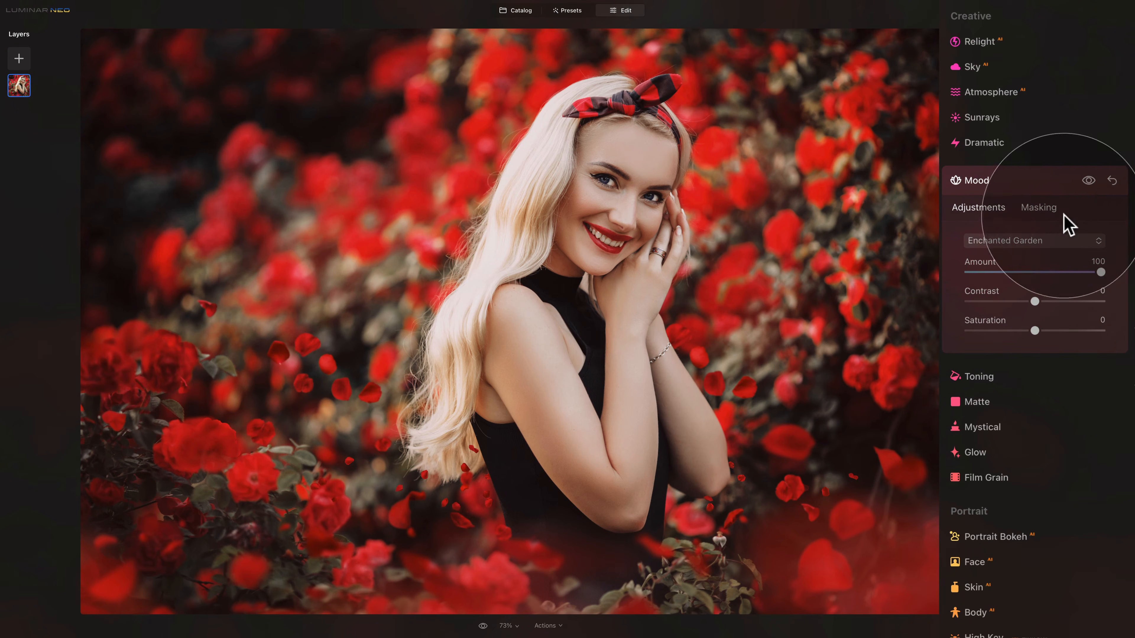
{"action": "left_click", "coordinate": [1090, 181]}
{"action": "left_click", "coordinate": [1089, 182]}
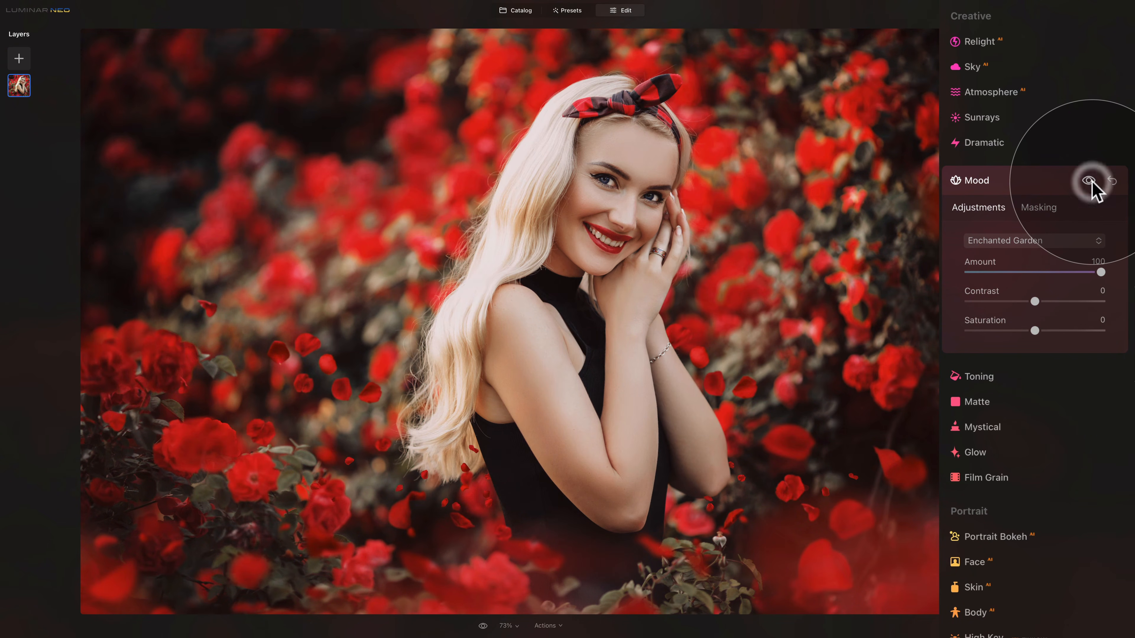
Switch the Mood adjustment to the custom Fairytale LUT
{"action": "left_click", "coordinate": [1034, 240]}
{"action": "mouse_move", "coordinate": [1026, 306]}
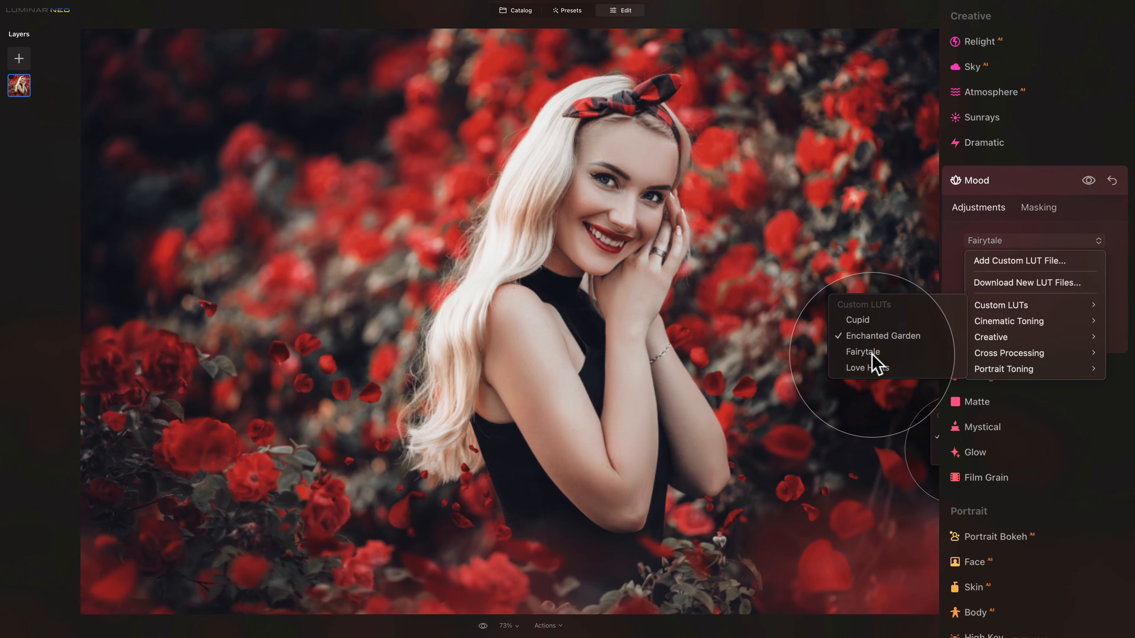
{"action": "left_click", "coordinate": [867, 351]}
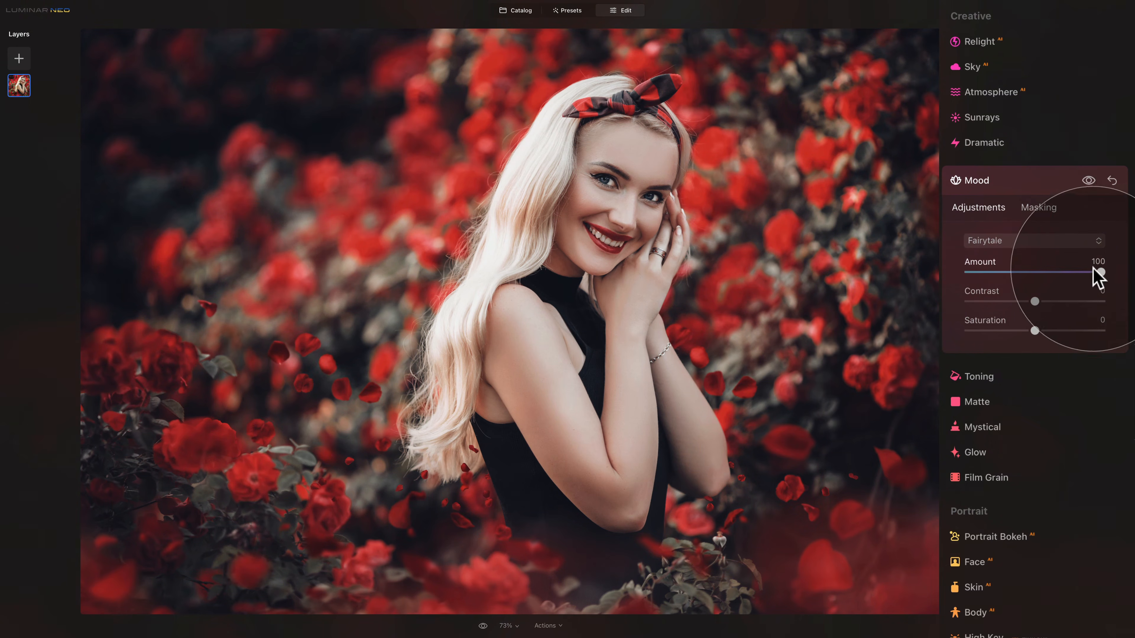
Lower the Mood amount to 79 and switch the effect to the custom Love Hurts LUT
{"action": "left_click_drag", "start_coordinate": [1097, 274], "coordinate": [1067, 270]}
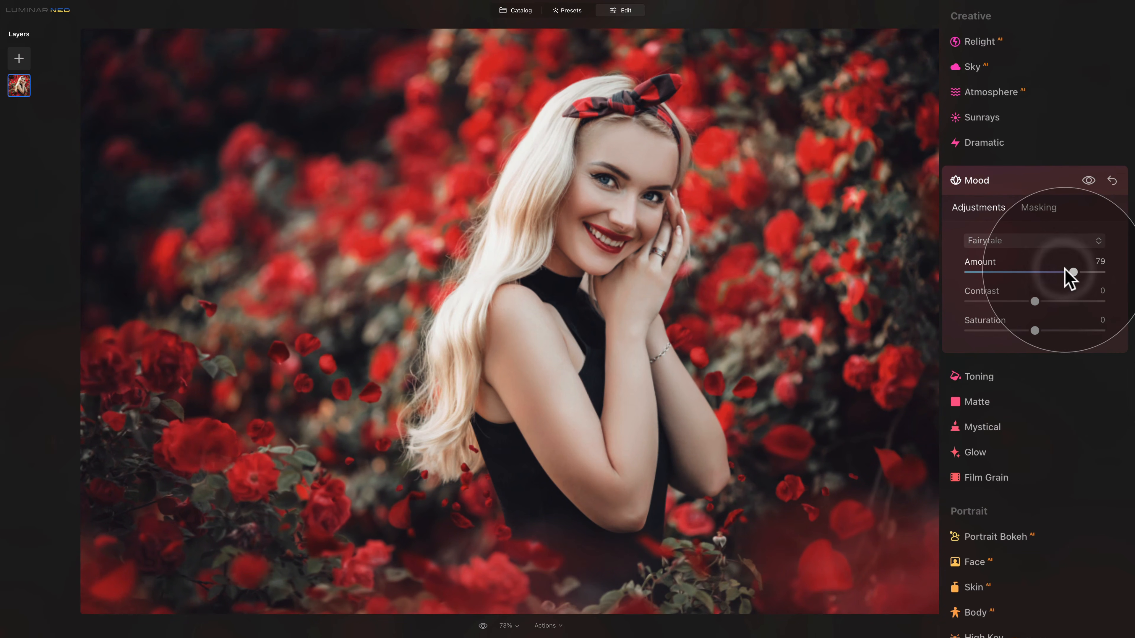
{"action": "left_click", "coordinate": [1014, 242]}
{"action": "mouse_move", "coordinate": [1027, 369]}
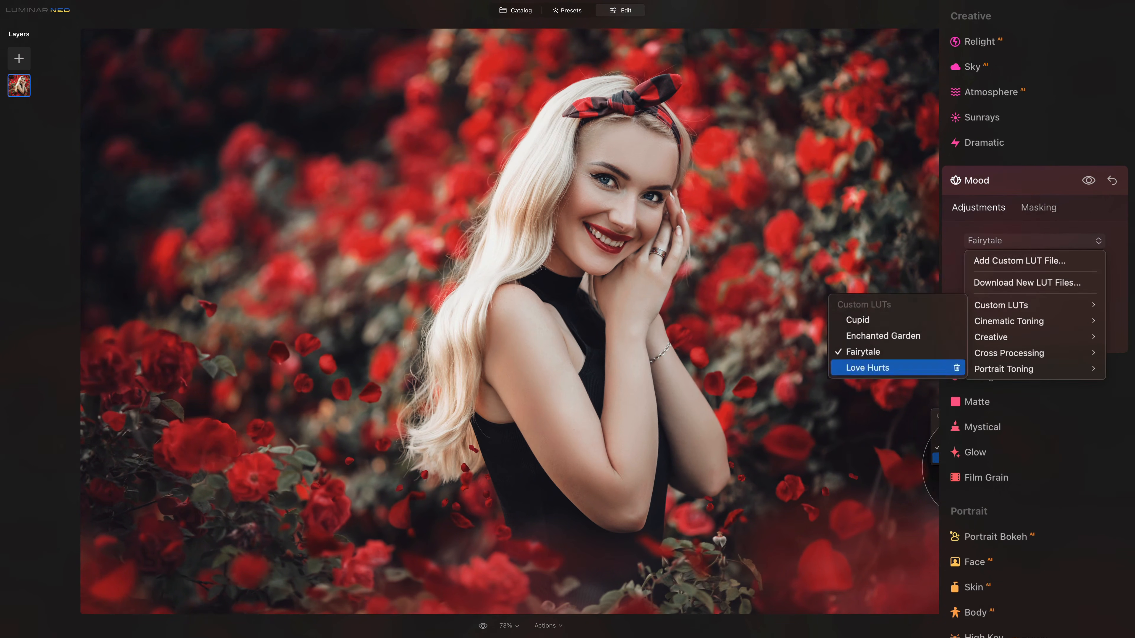
{"action": "left_click", "coordinate": [904, 371]}
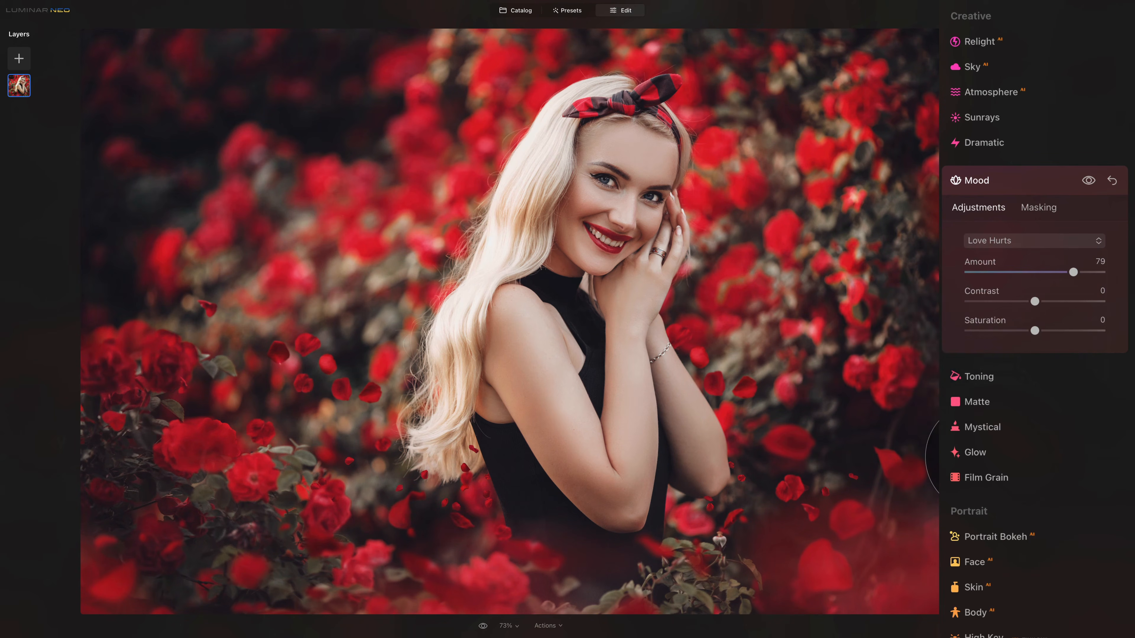
Set the Love Hurts LUT's amount to 90 and compare the portrait with and without the Mood effect
{"action": "left_click_drag", "start_coordinate": [1070, 272], "coordinate": [1093, 272]}
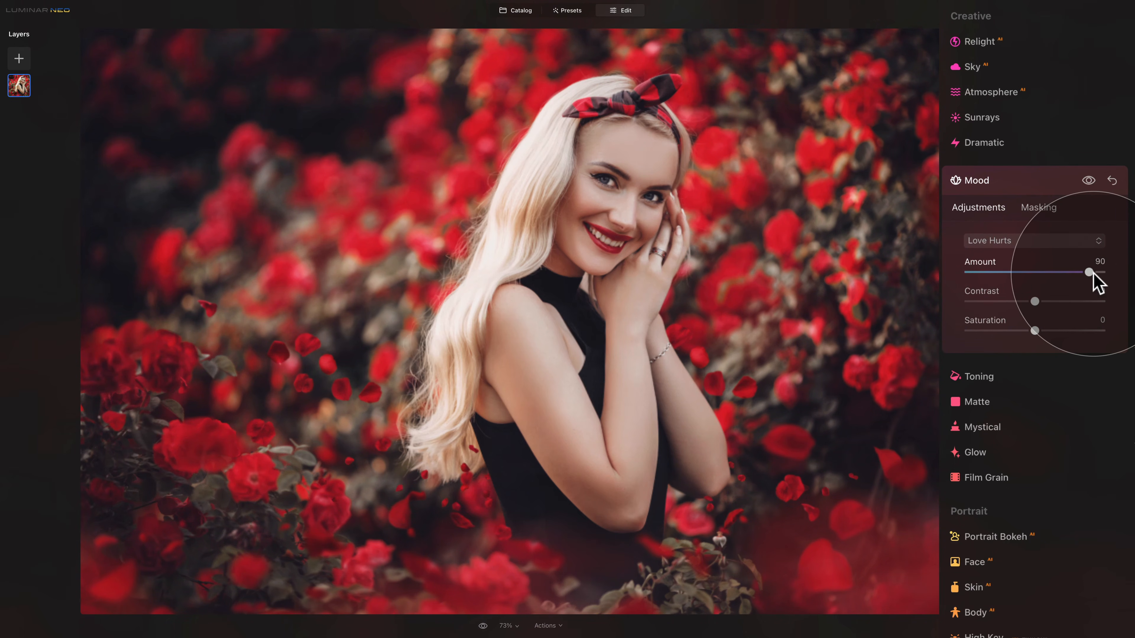
{"action": "left_click", "coordinate": [1089, 180]}
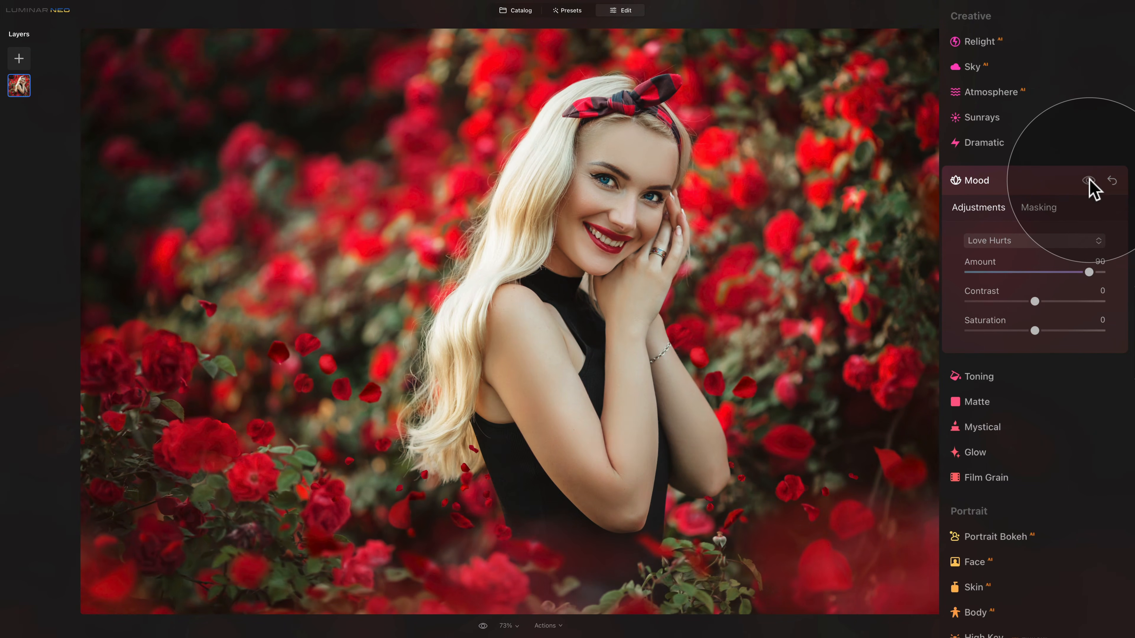
{"action": "left_click", "coordinate": [1089, 180]}
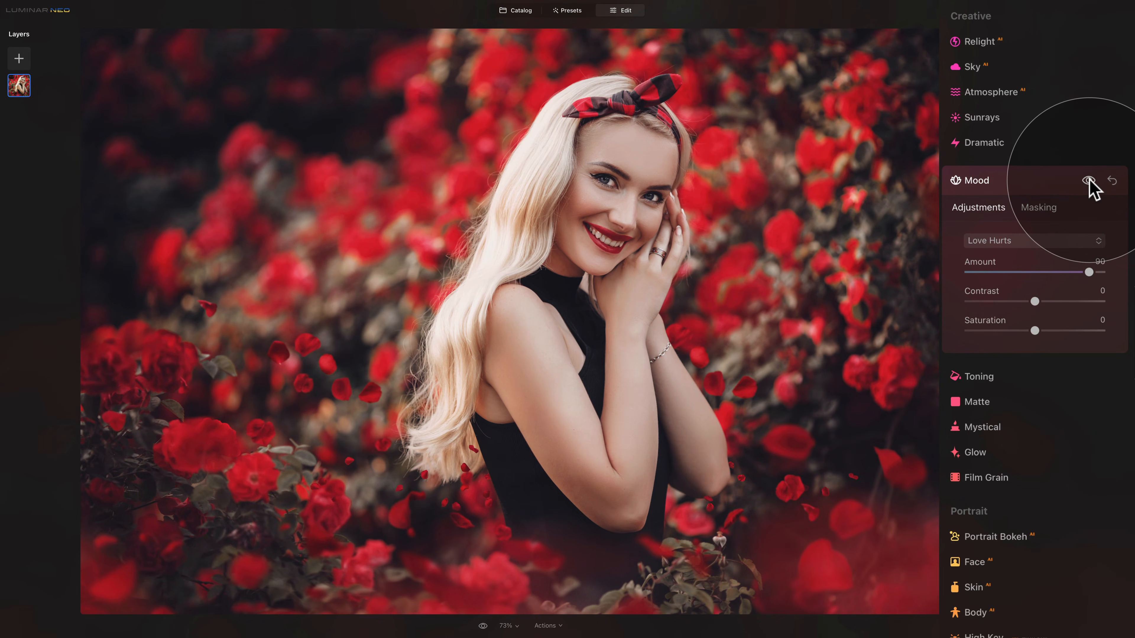
{"action": "left_click", "coordinate": [1037, 181]}
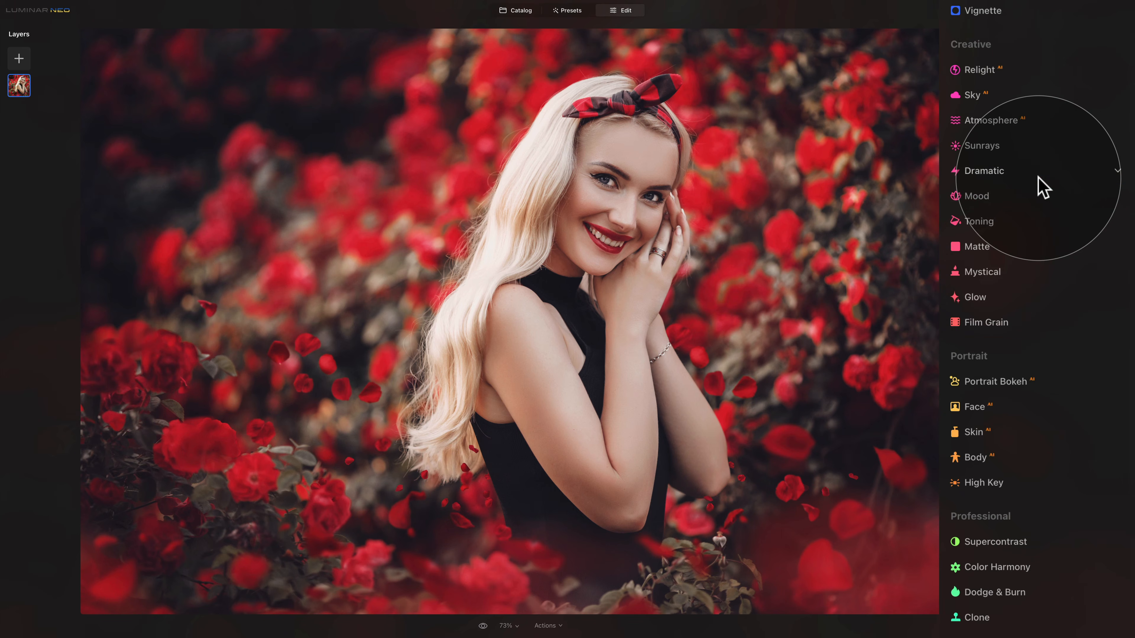